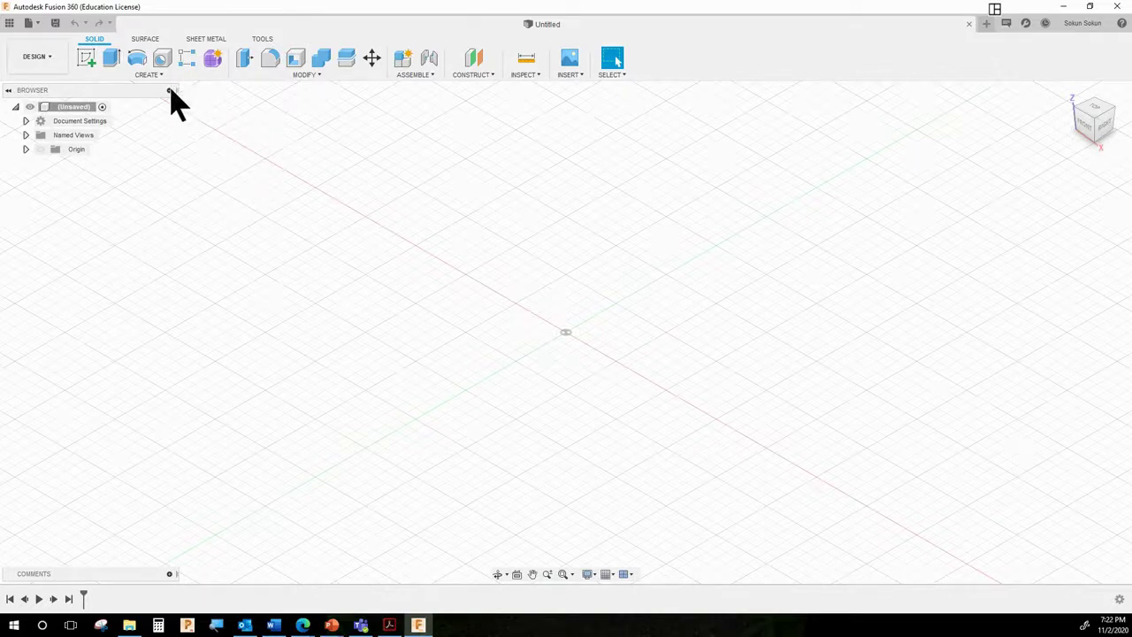
Step: Save the untitled design to the Beginners location, naming it with the owner's surname followed by "Lego"
click(35, 30)
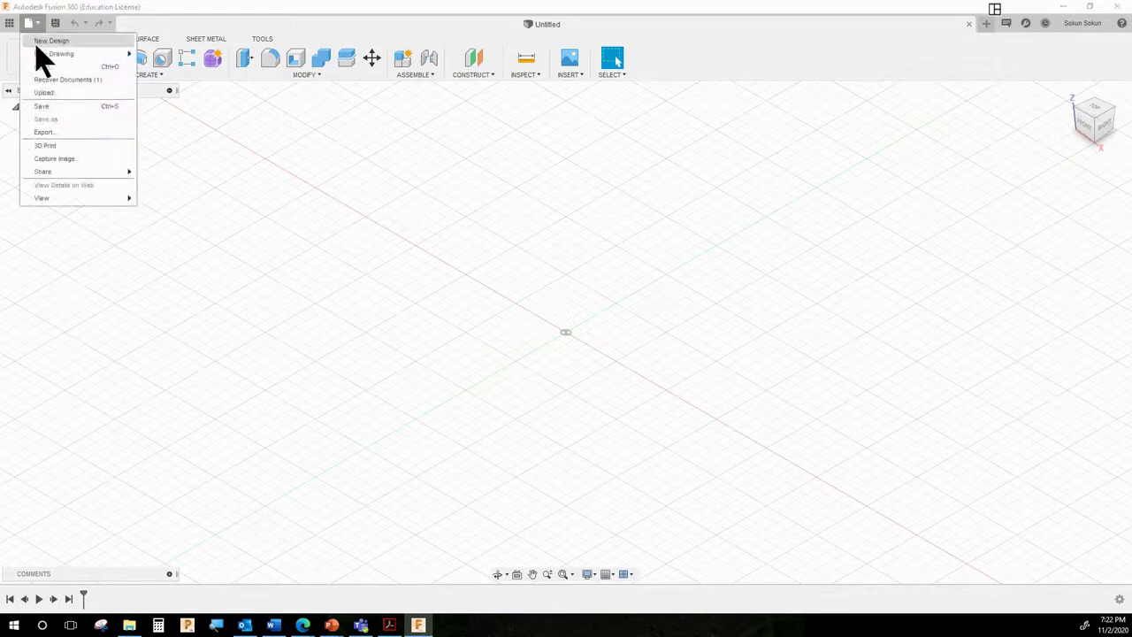
click(41, 107)
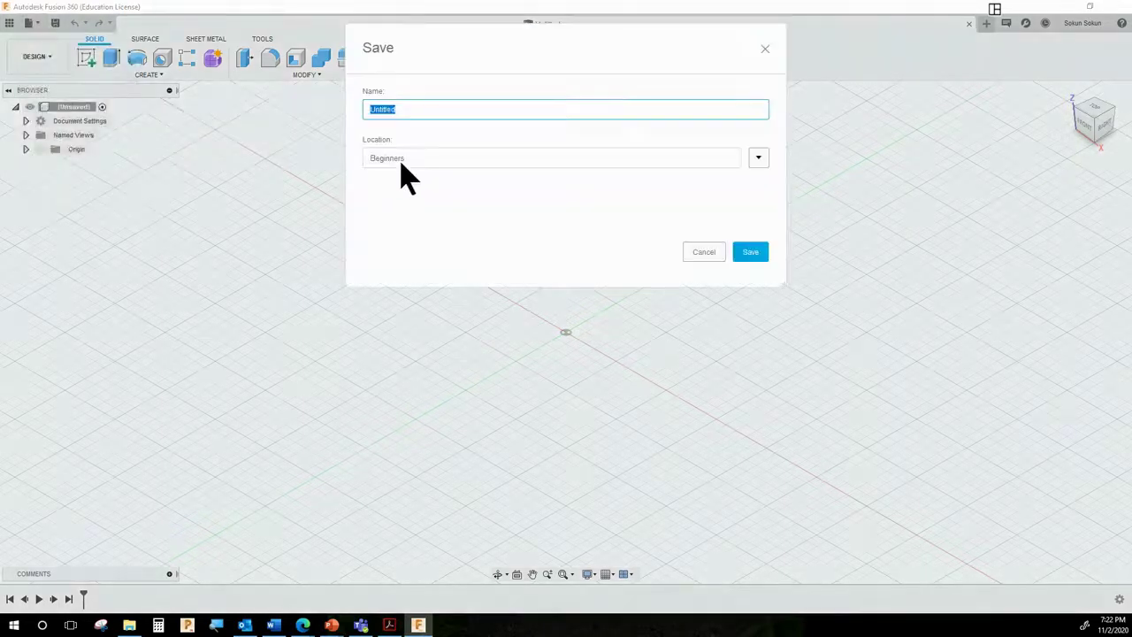
text(Okun Lego)
click(750, 253)
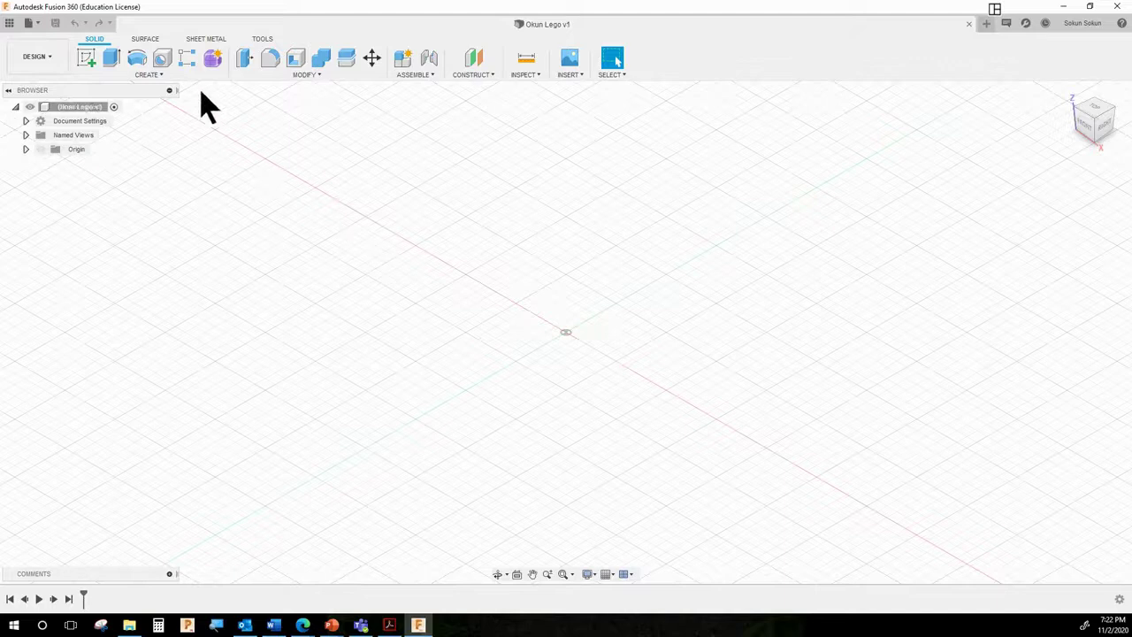
Step: Sketch a rectangle 15.8 mm high and 31.8 mm wide from the origin on the horizontal XY plane, and finish the sketch
click(87, 69)
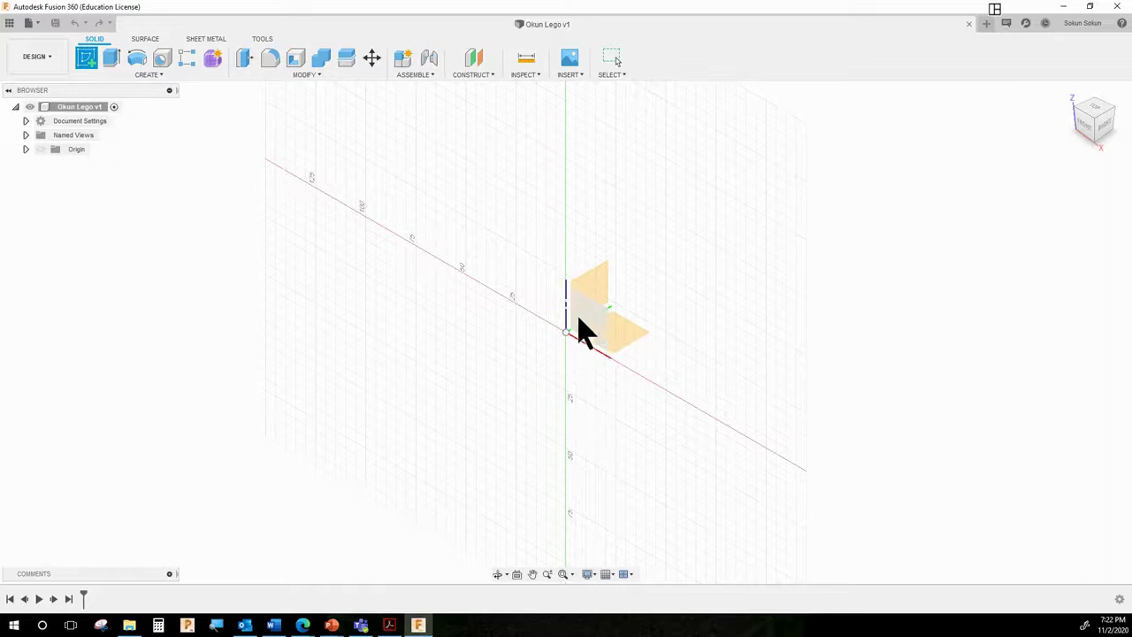
click(592, 331)
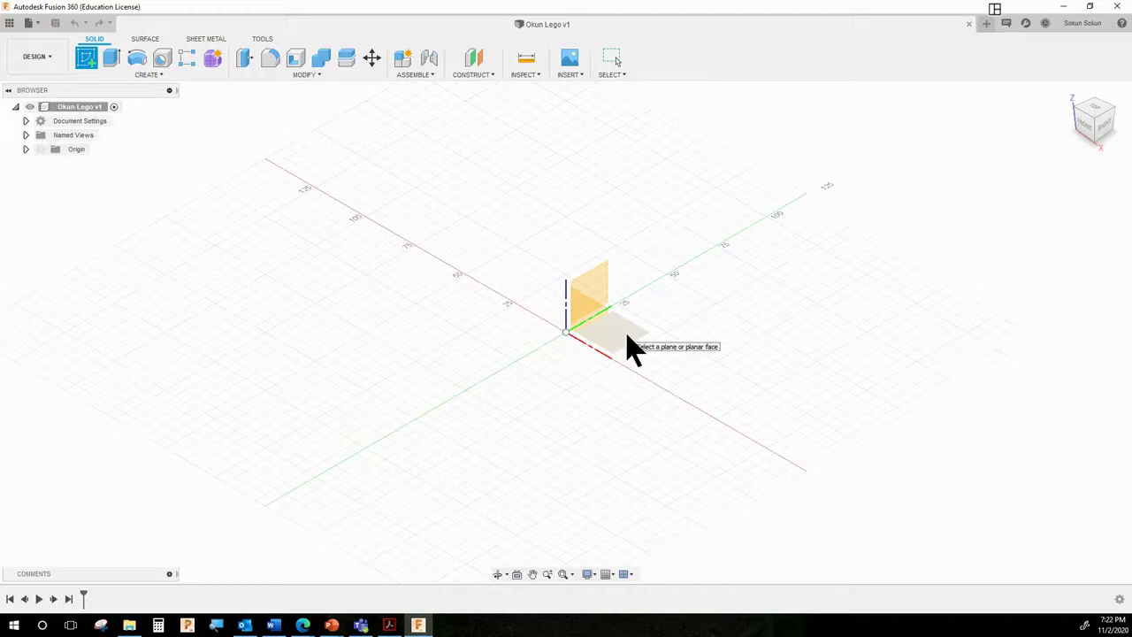
click(628, 346)
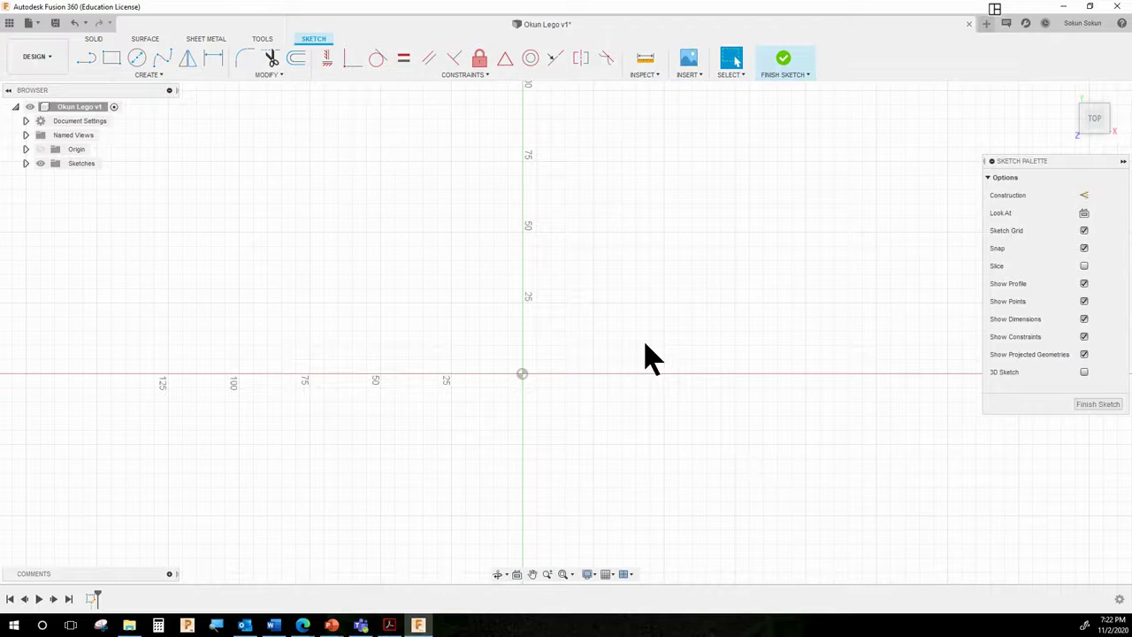
click(113, 60)
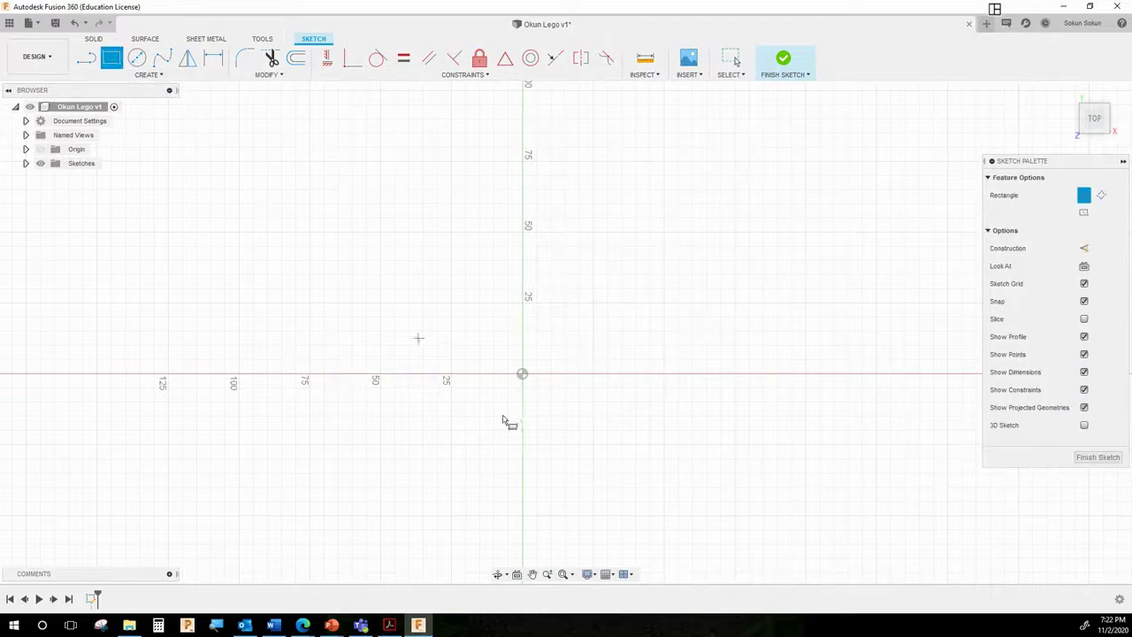
click(523, 374)
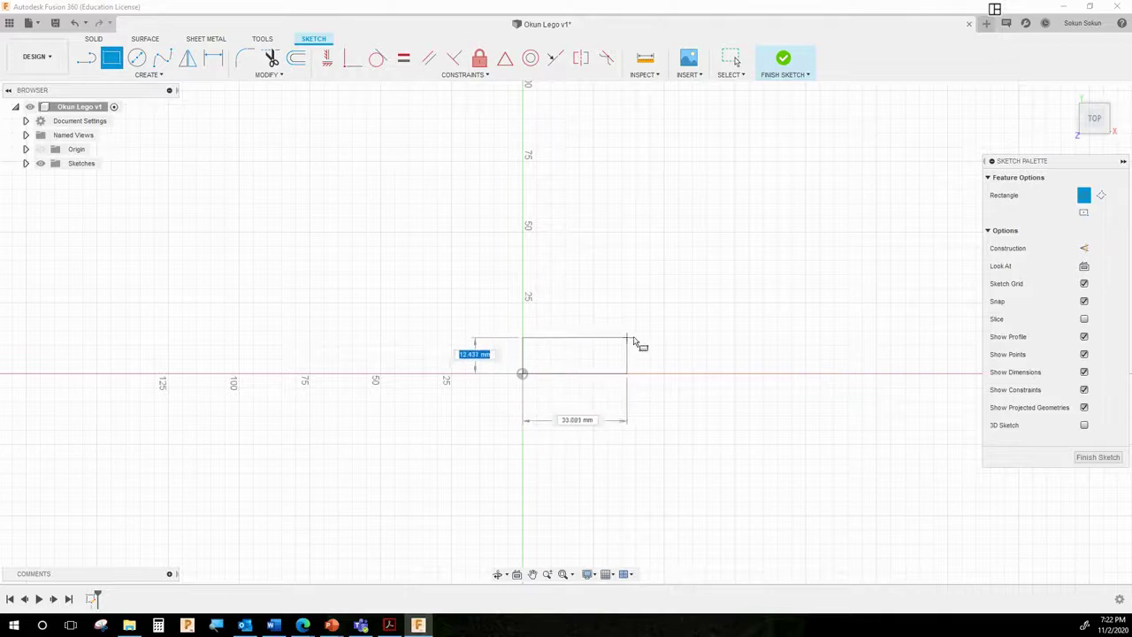
click(523, 374)
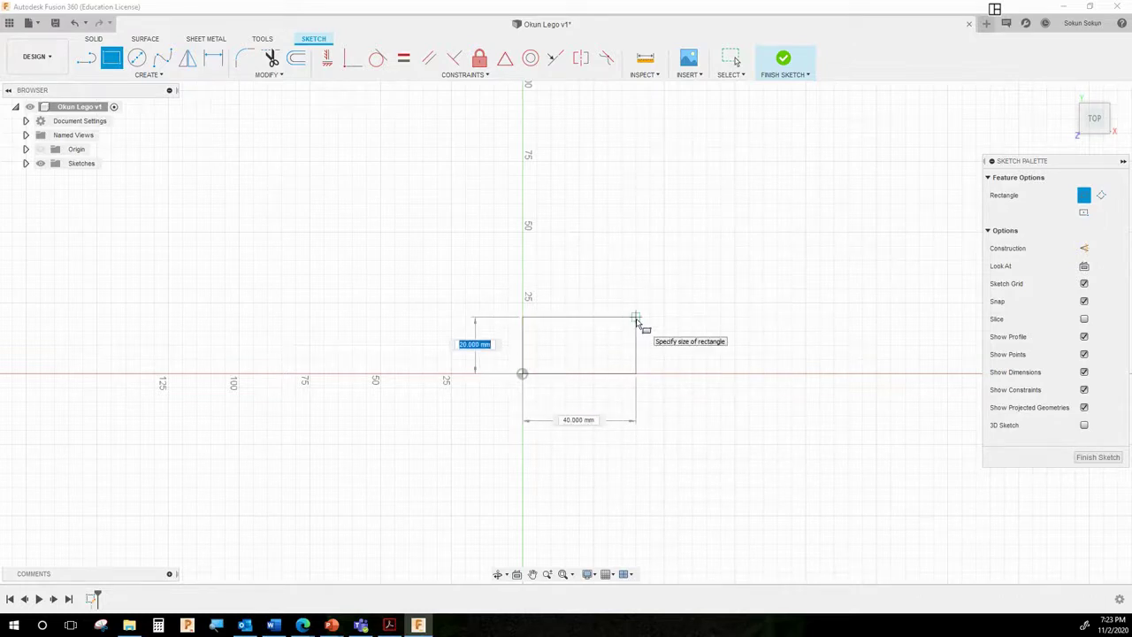
text(15.8)
key(Tab)
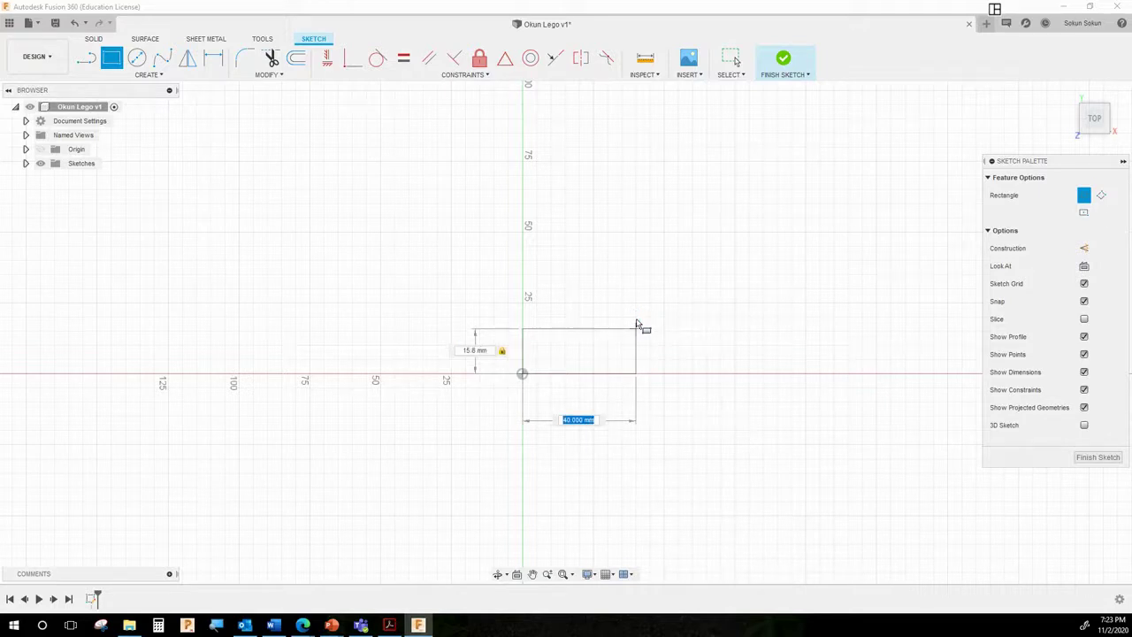
text(31.8)
key(Return)
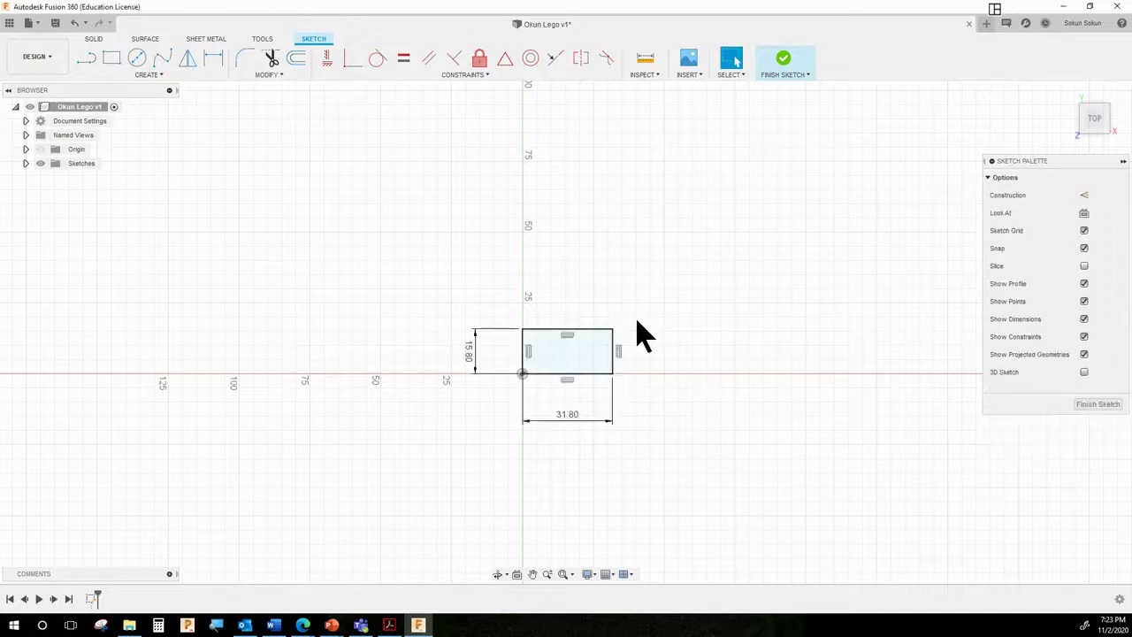
scroll(672, 353, up, 5)
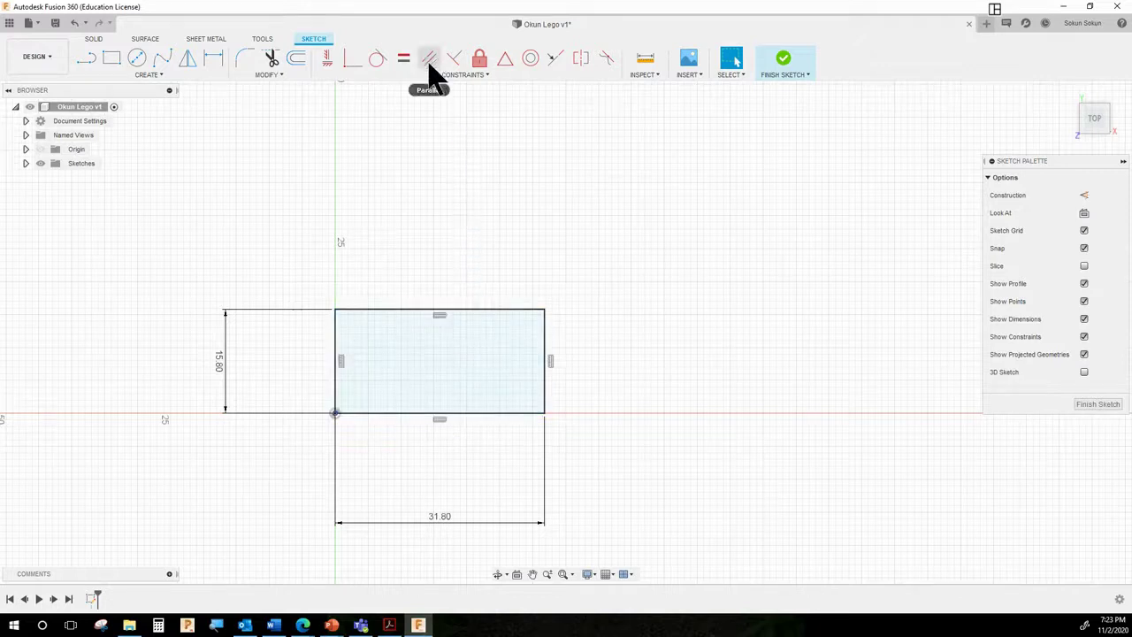
click(524, 324)
click(468, 335)
click(785, 63)
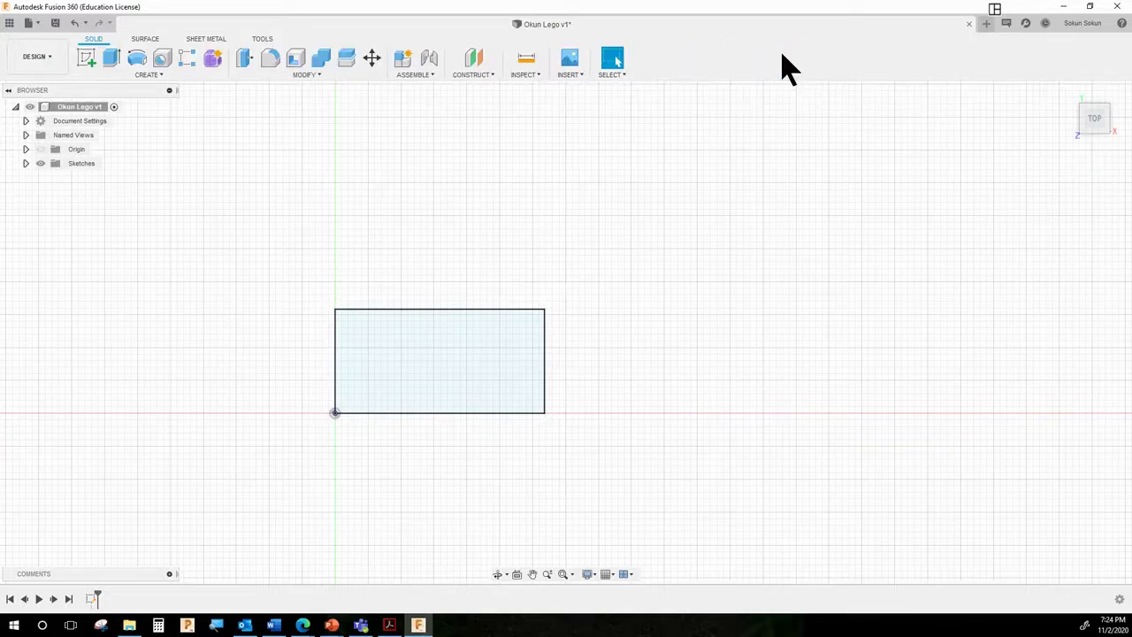
Step: Extrude the rectangle profile 9.6 mm upward as a new body with Press Pull
mouse_move(1068, 102)
click(1068, 91)
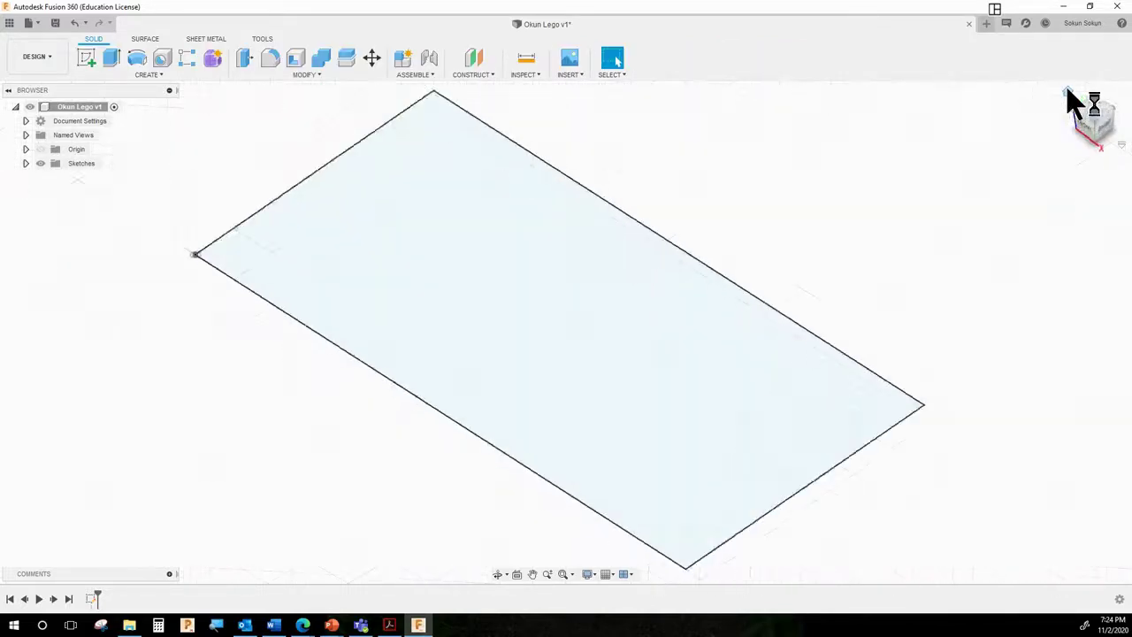
scroll(578, 336, down, 5)
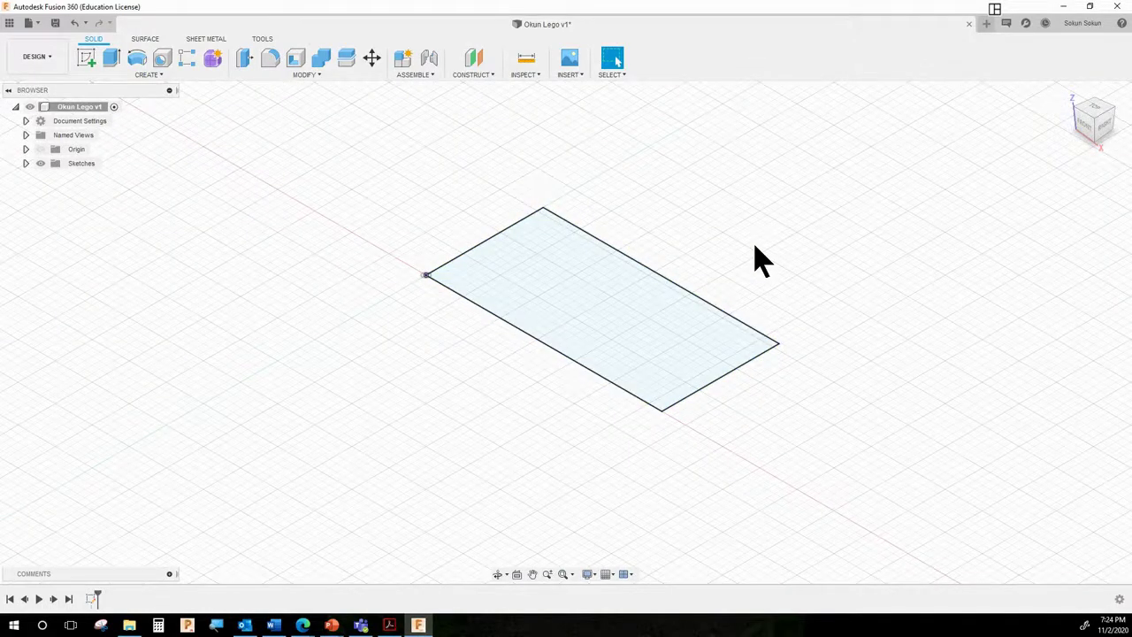
click(307, 75)
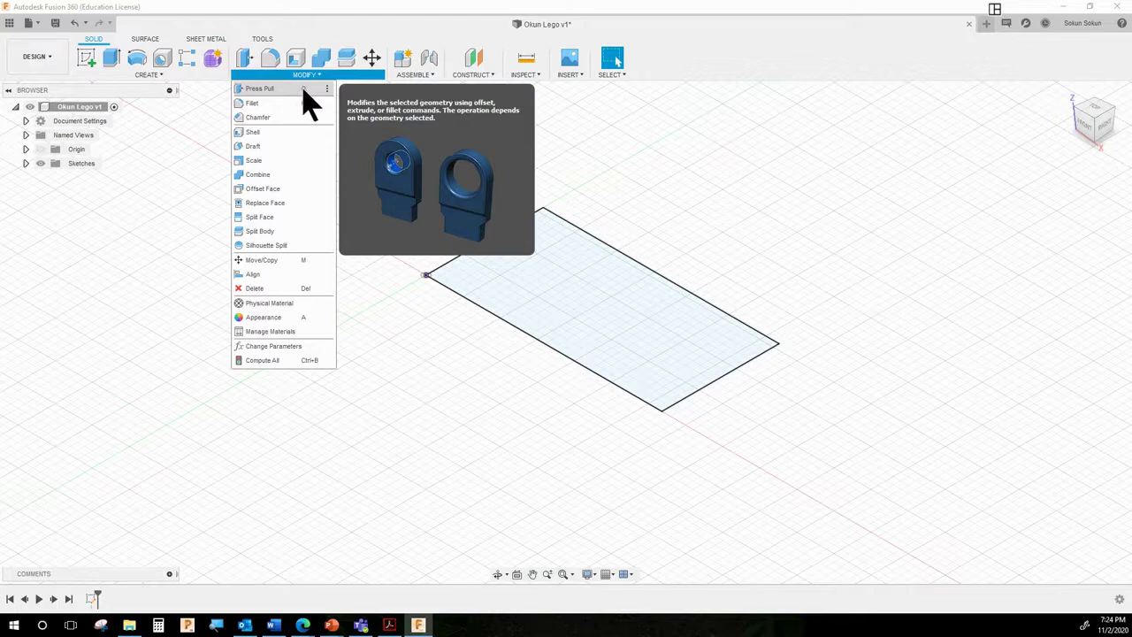
click(259, 88)
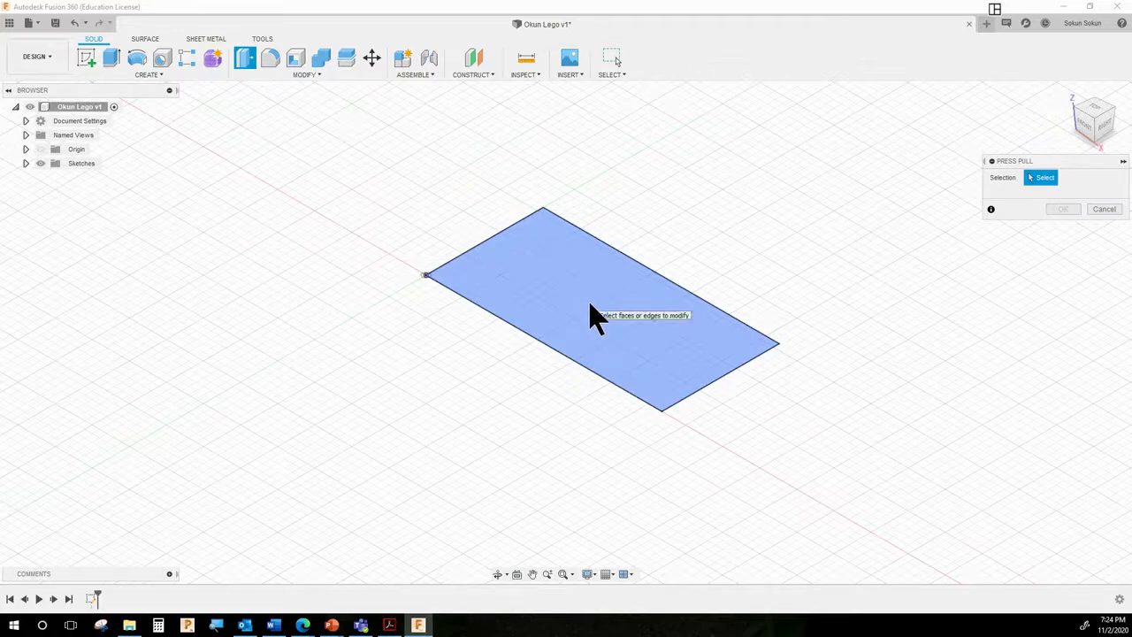
click(619, 306)
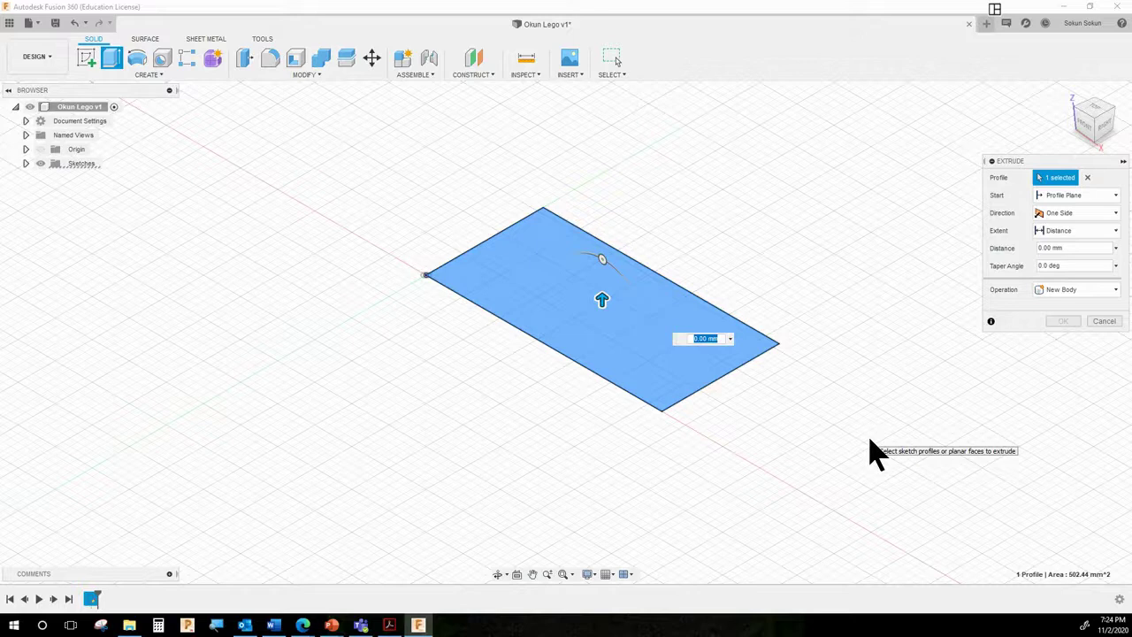
text(9.6)
key(Return)
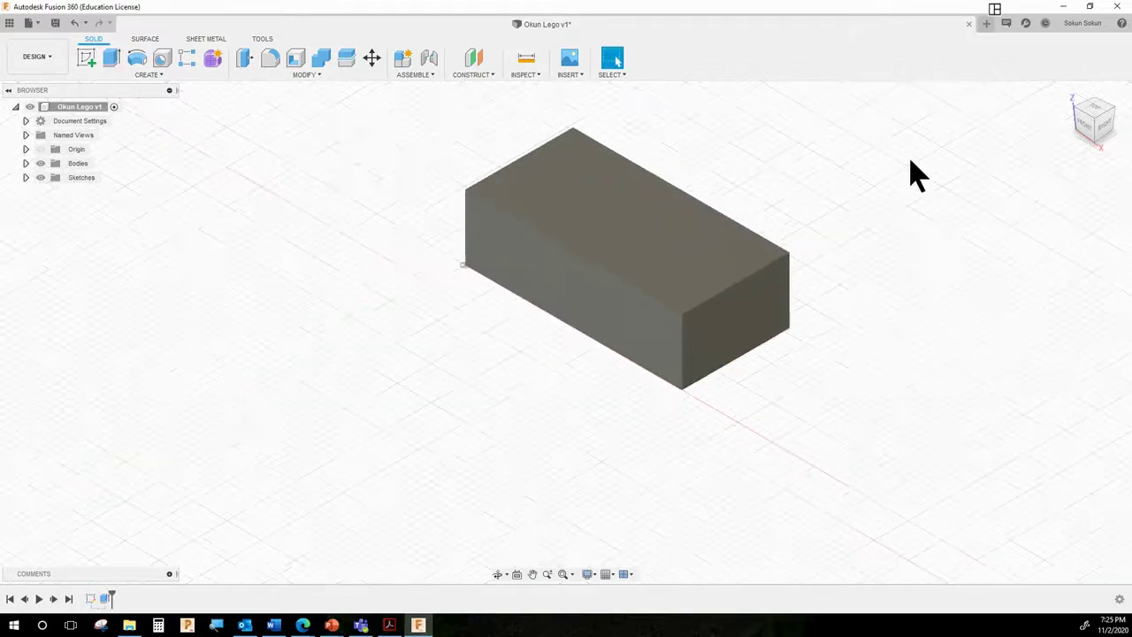
scroll(654, 176, down, 3)
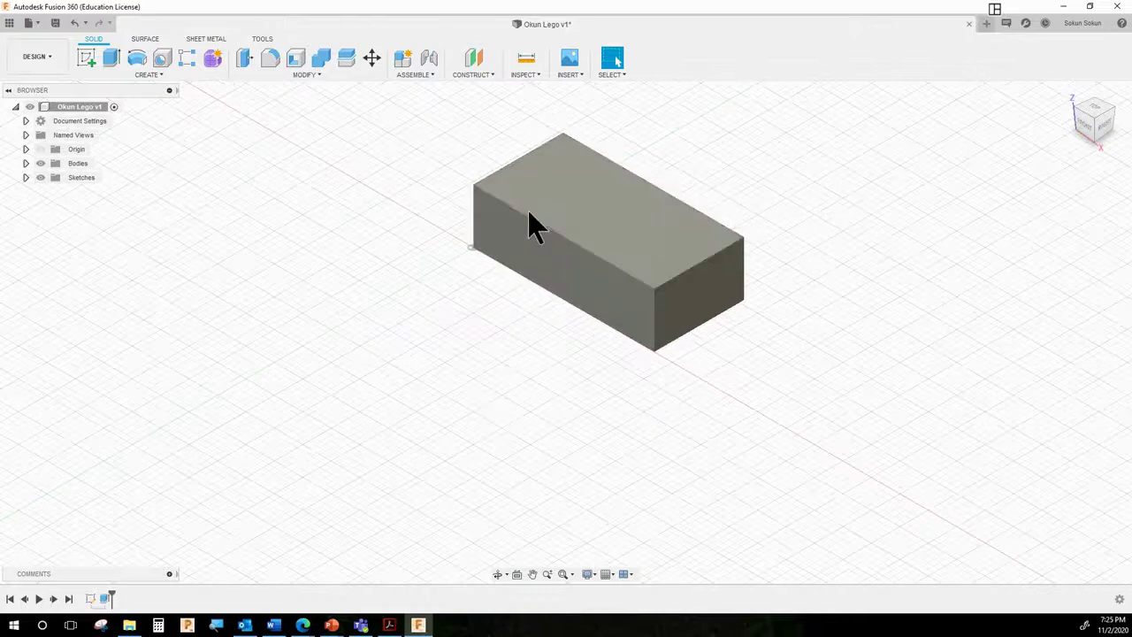
scroll(530, 222, up, 2)
scroll(758, 146, up, 4)
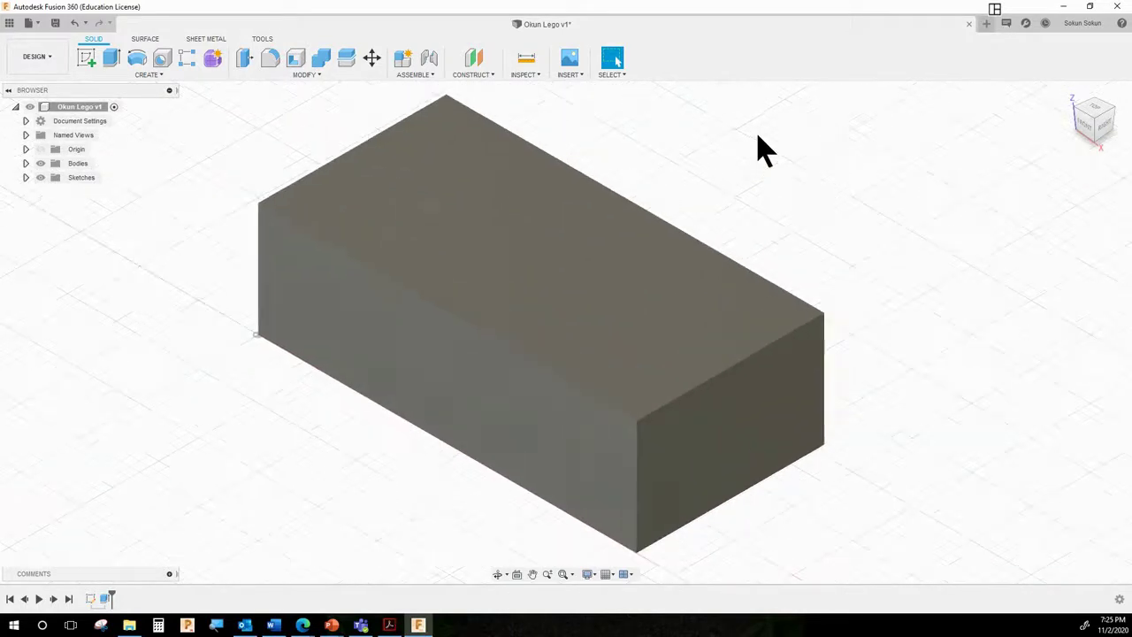
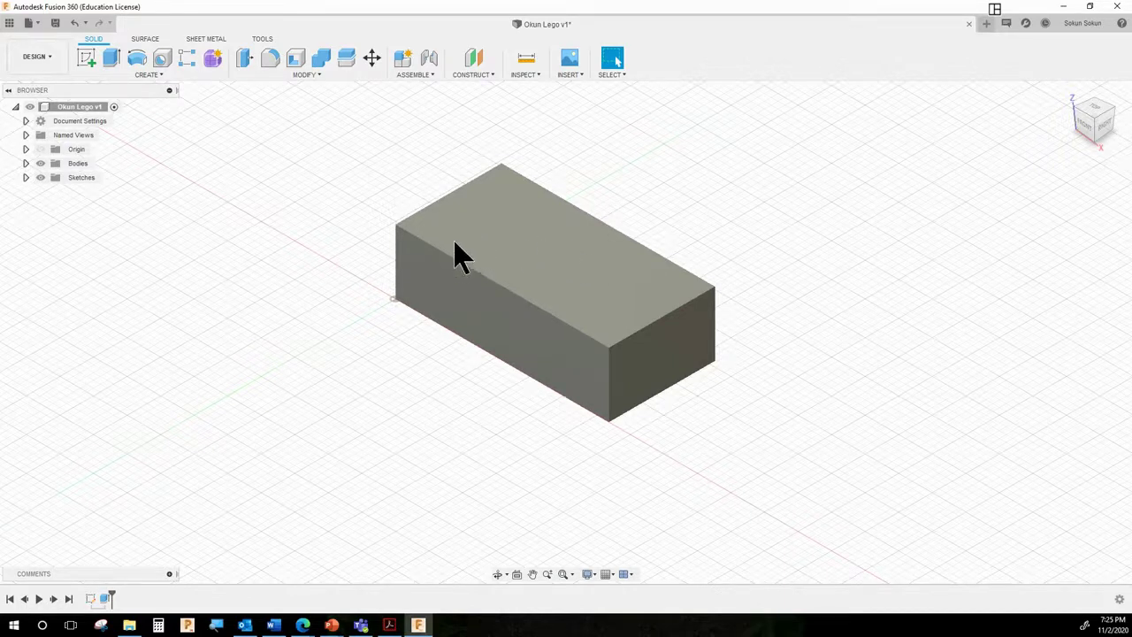
scroll(698, 187, down, 1)
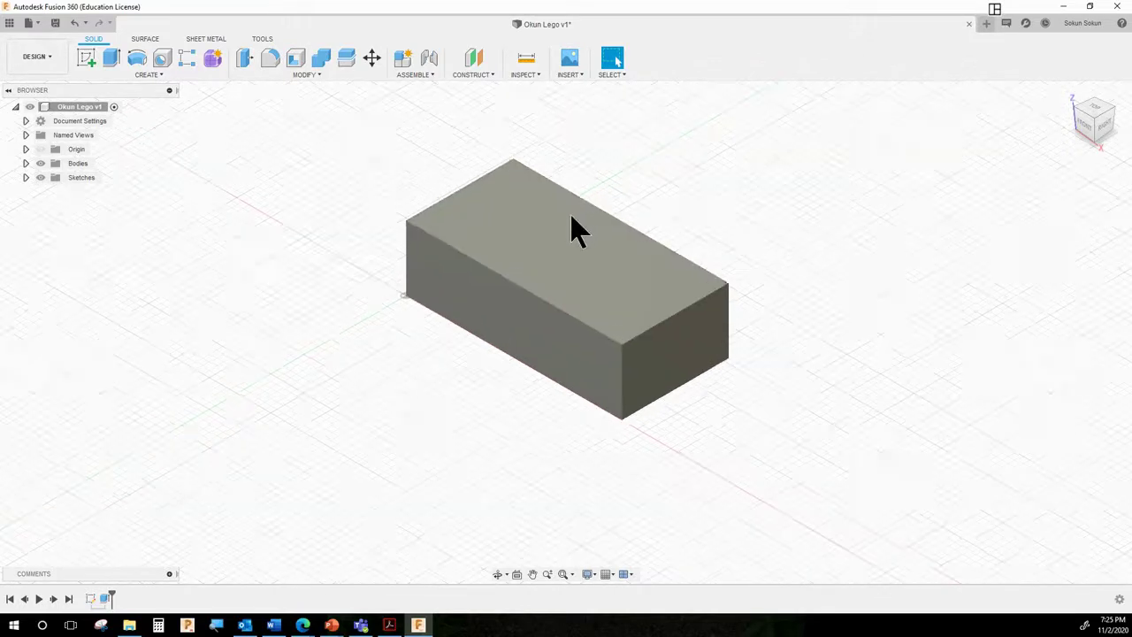
scroll(702, 192, down, 1)
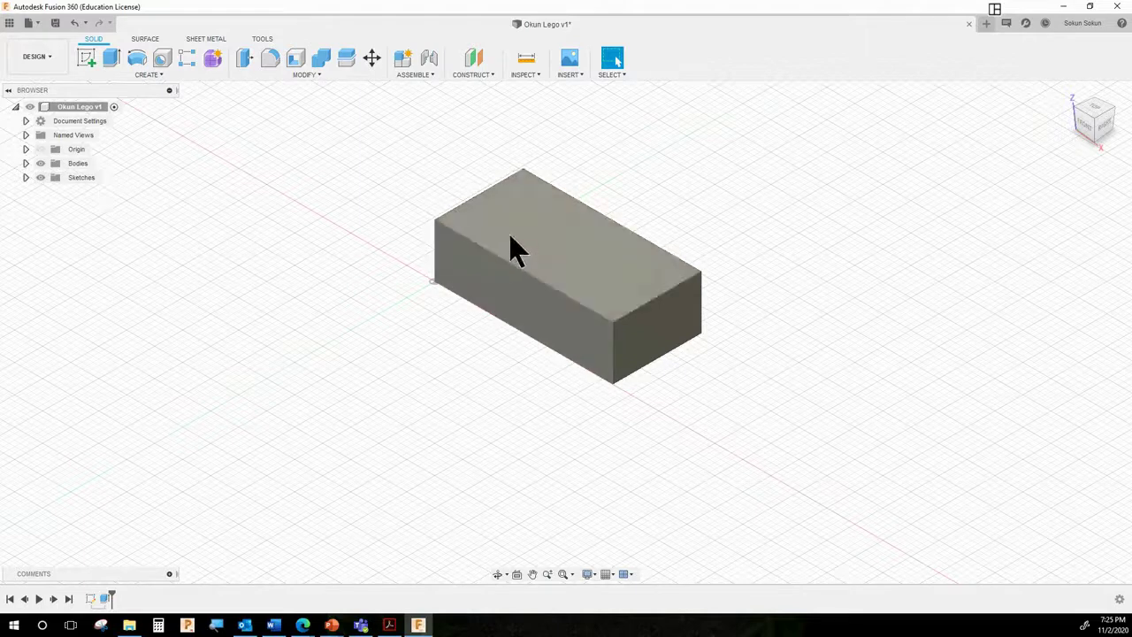
Step: Sketch a center-diameter circle of 4.83 mm on the block's top face, fully inside the edges near the upper-left corner
click(87, 58)
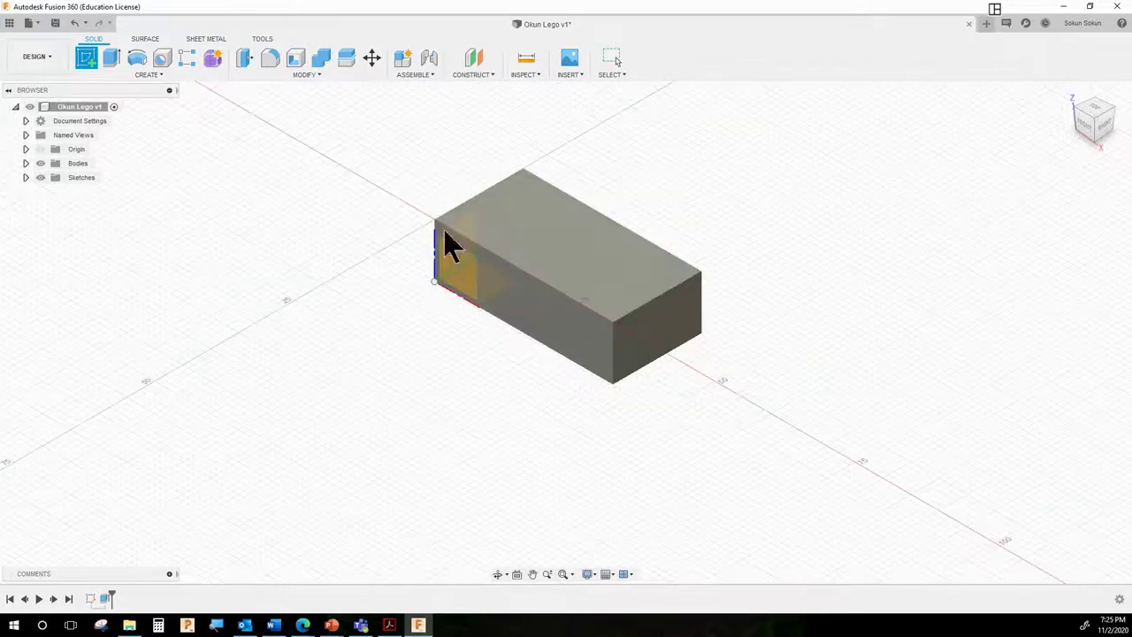
click(628, 287)
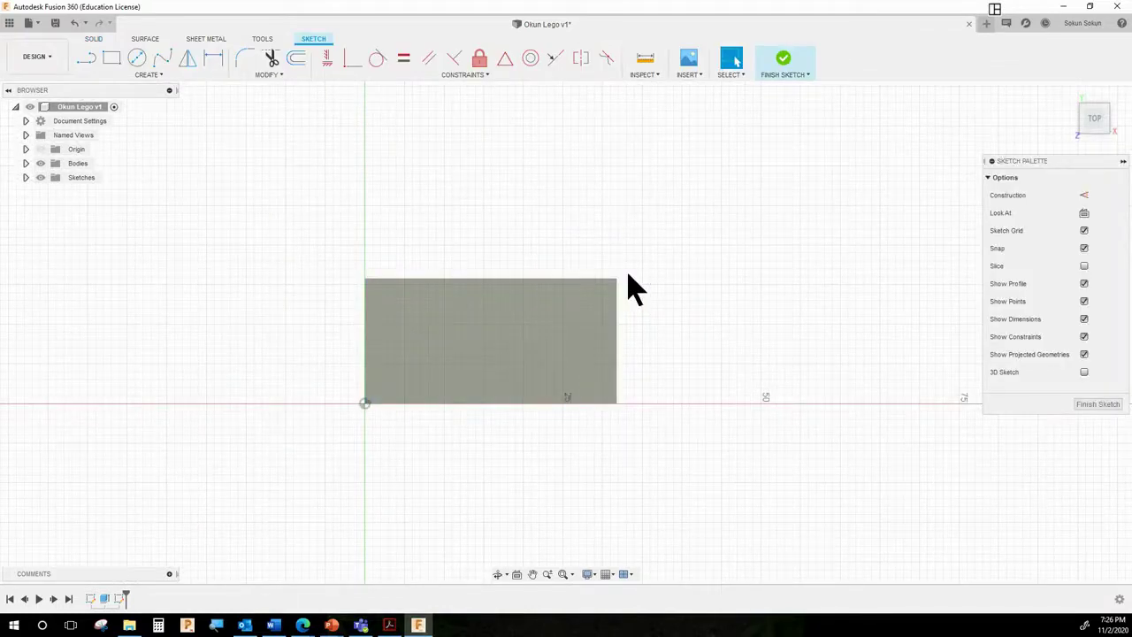
click(139, 64)
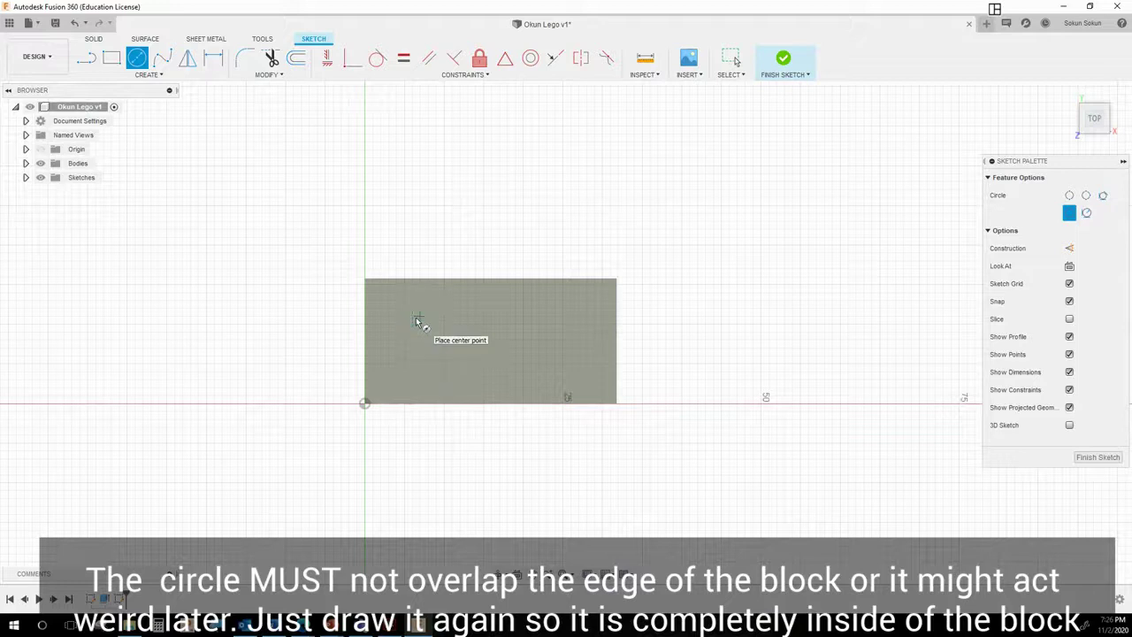
click(412, 316)
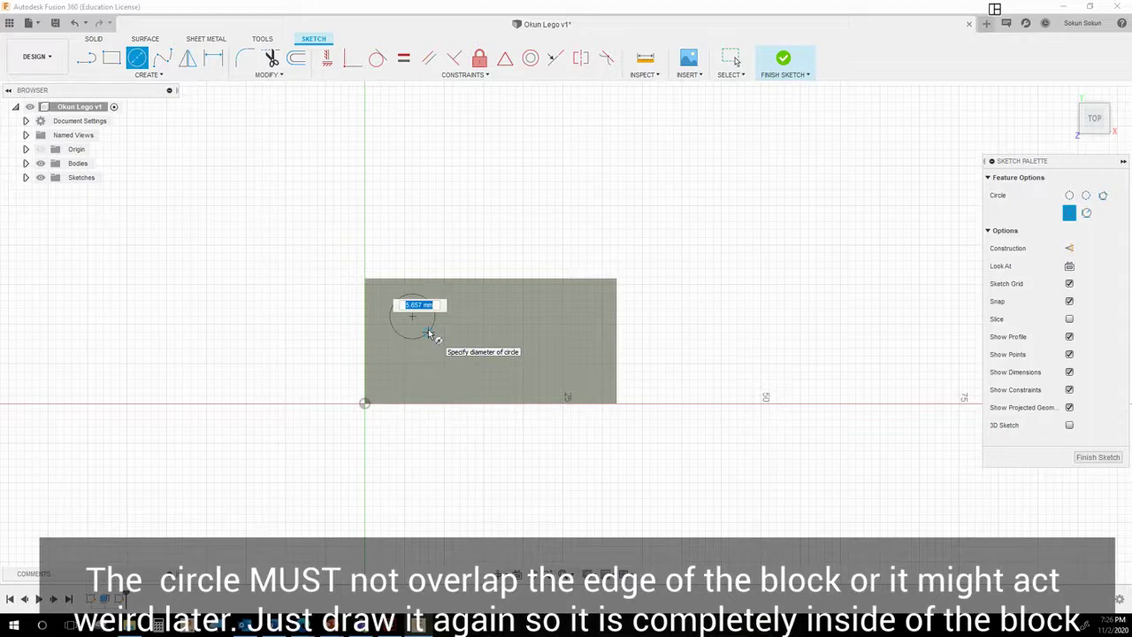
text(5)
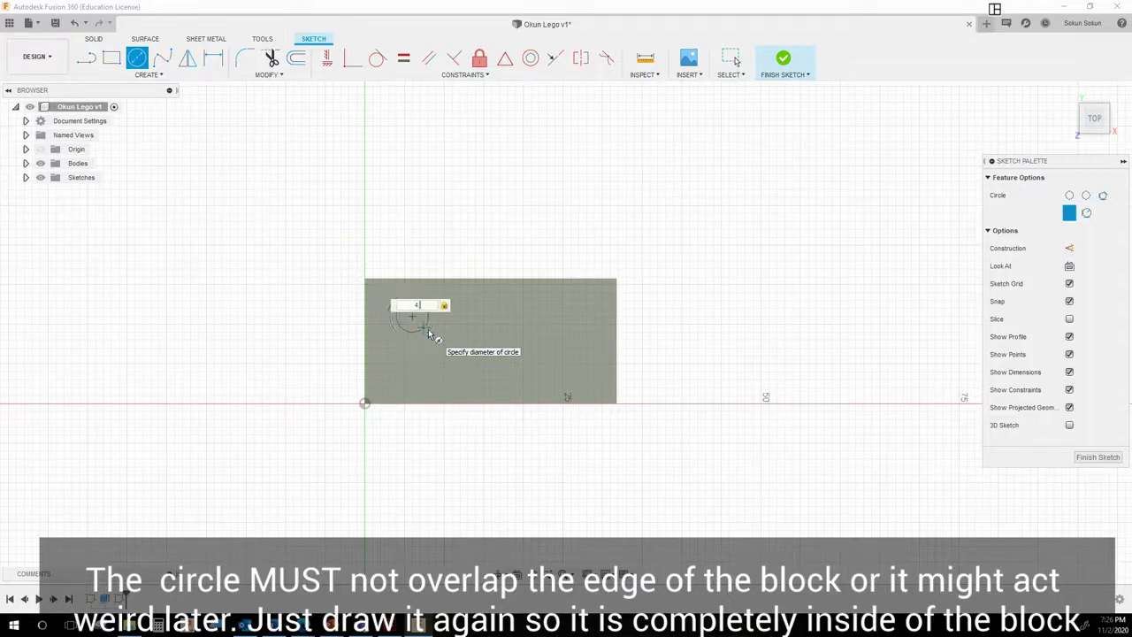
key(Return)
key(Escape)
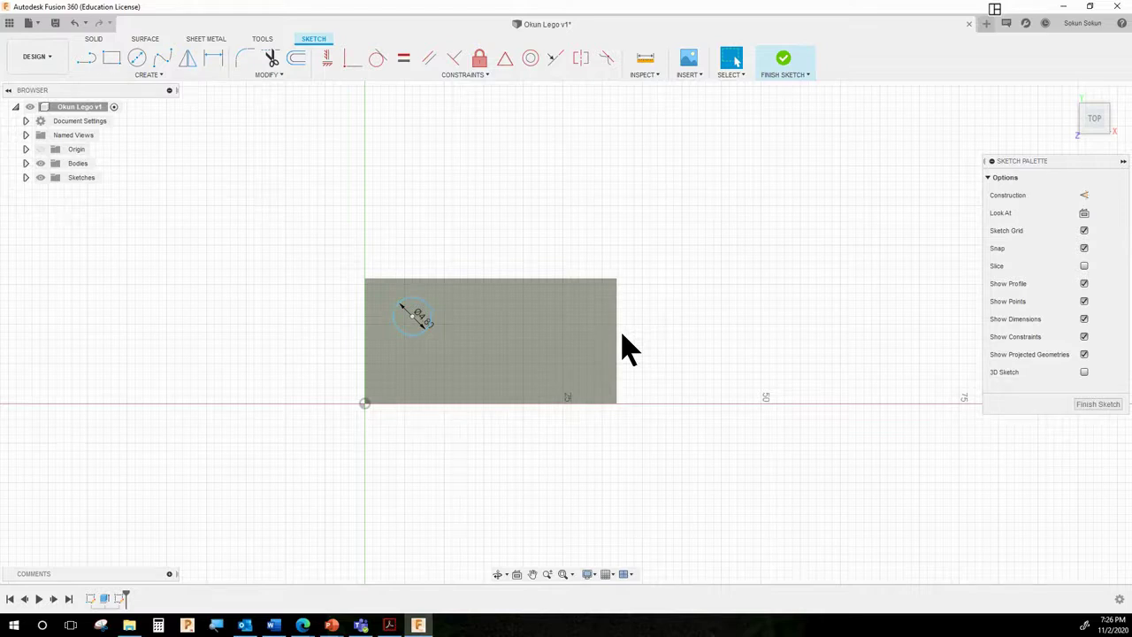
click(432, 320)
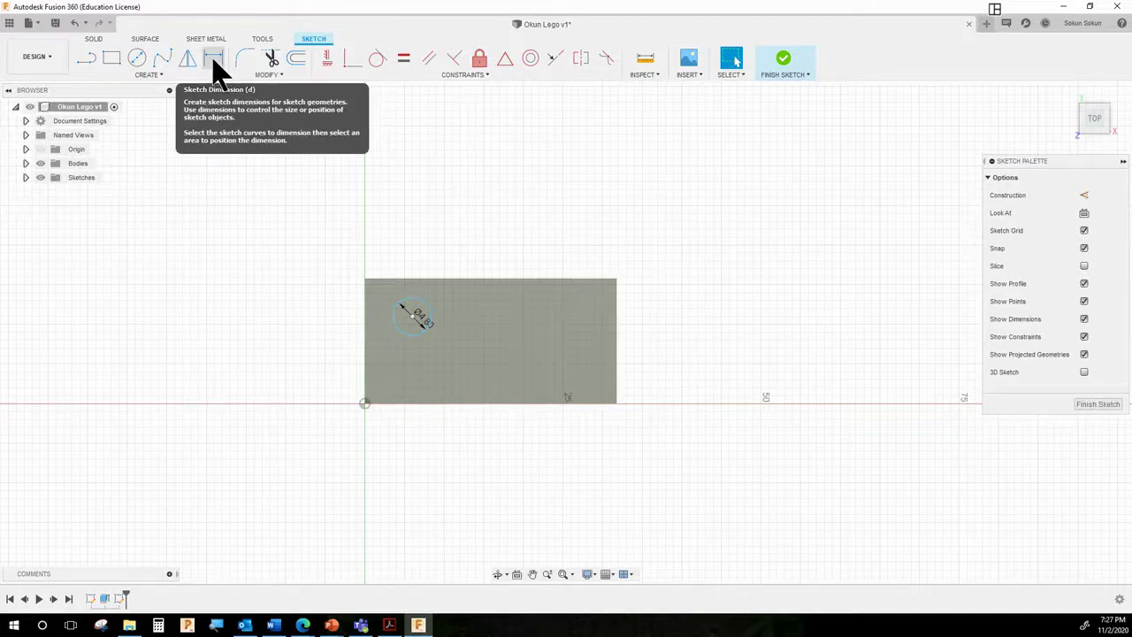
click(160, 76)
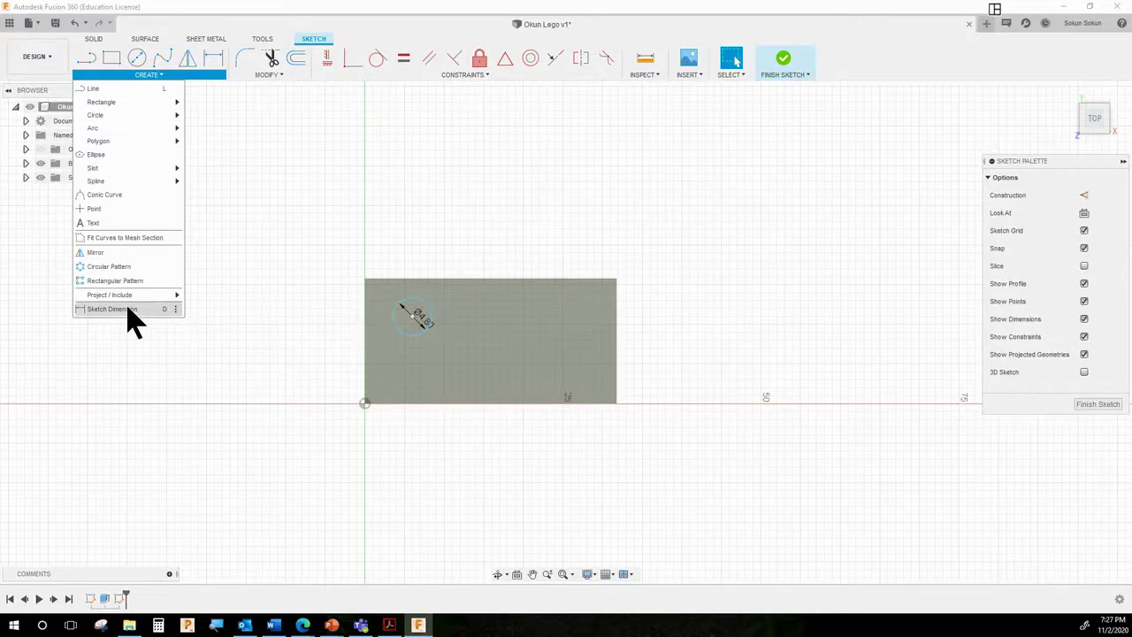
click(146, 89)
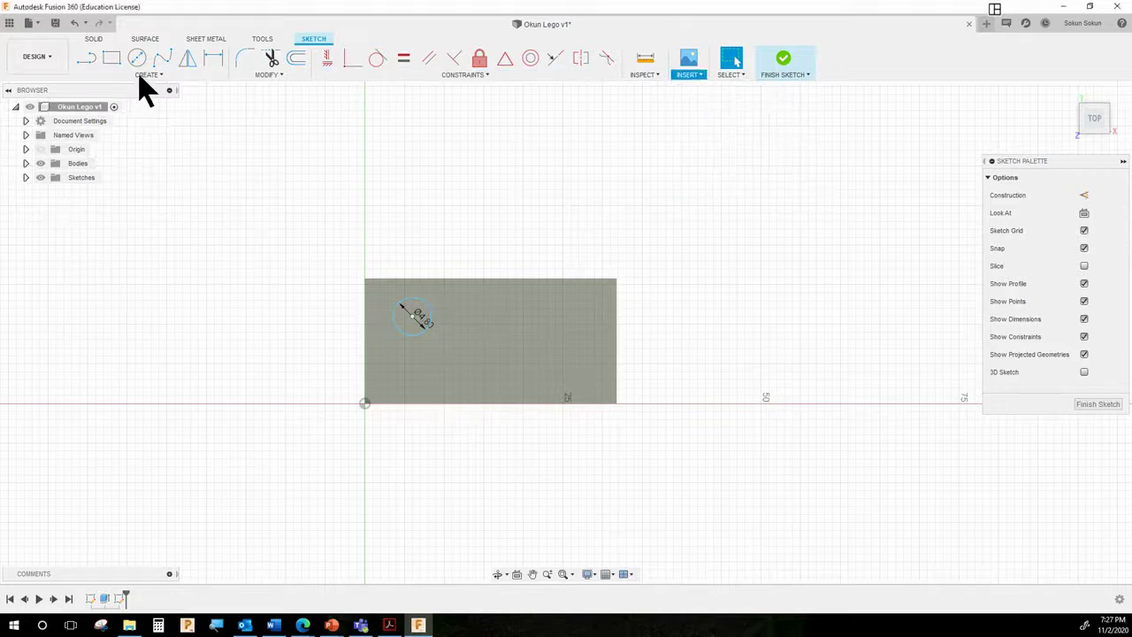
click(140, 78)
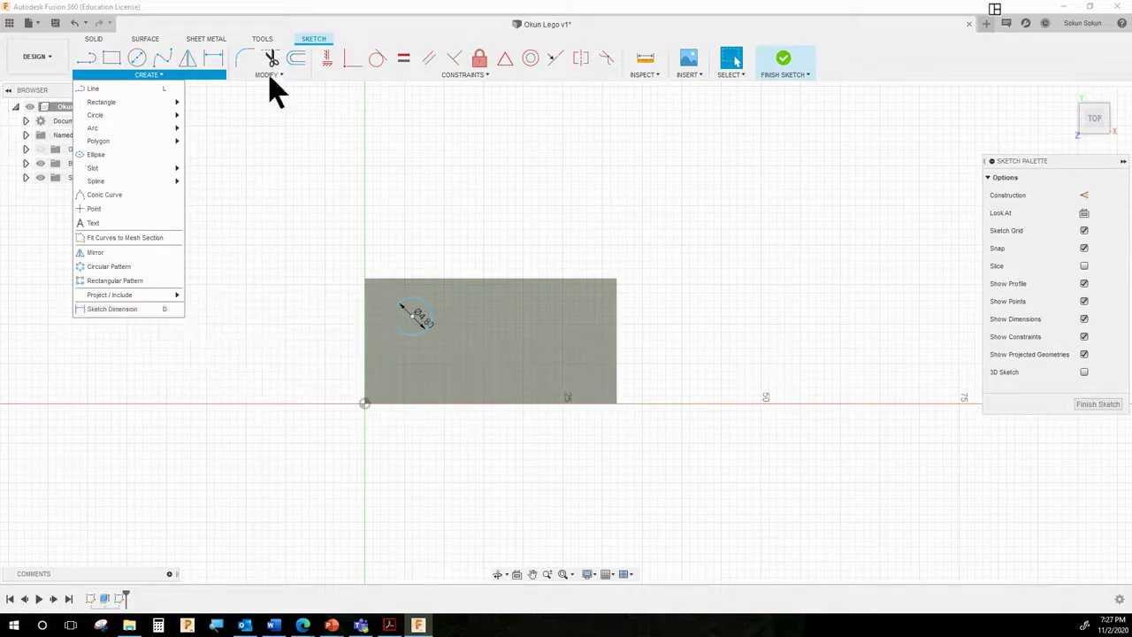
Step: Dimension the circle's center 3.9 mm from the block's upper long edge
click(216, 64)
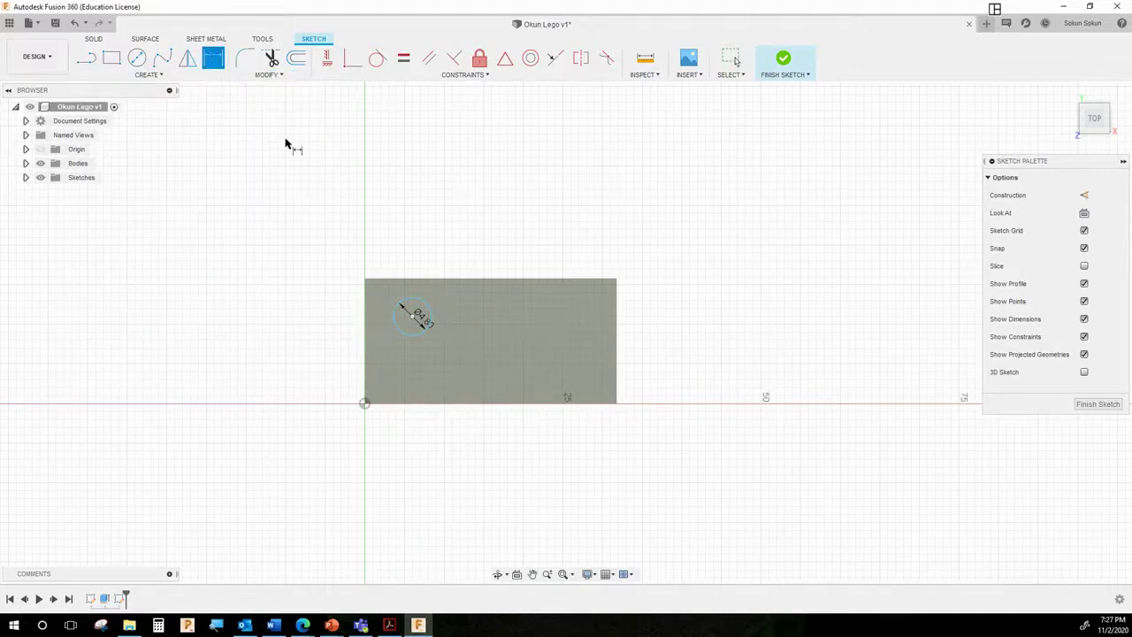
click(414, 316)
click(413, 317)
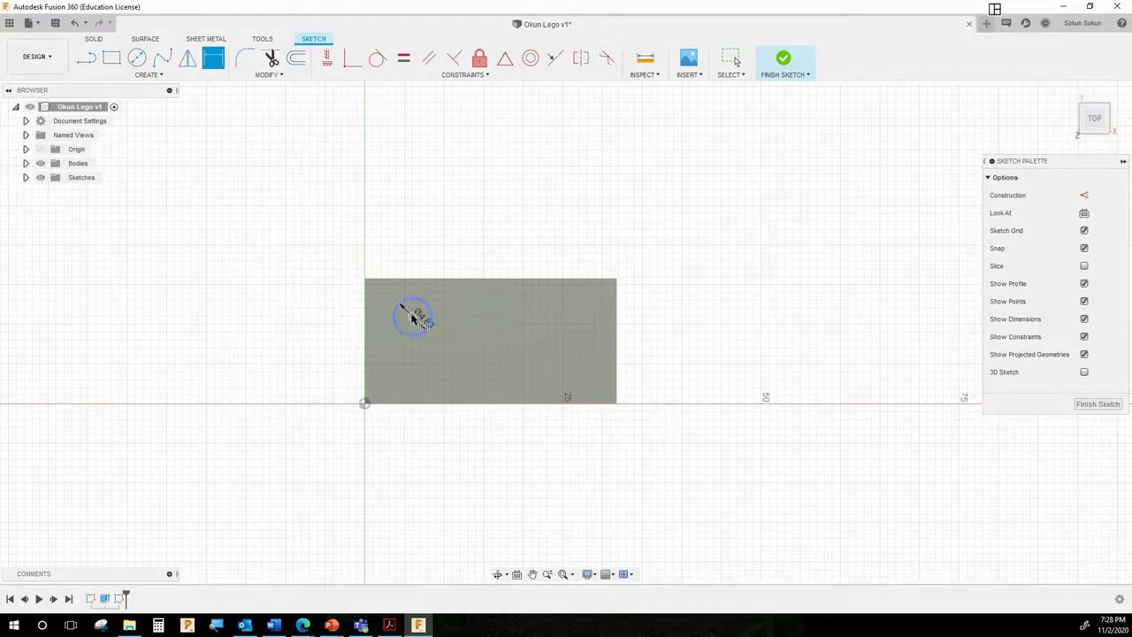
scroll(412, 318, up, 4)
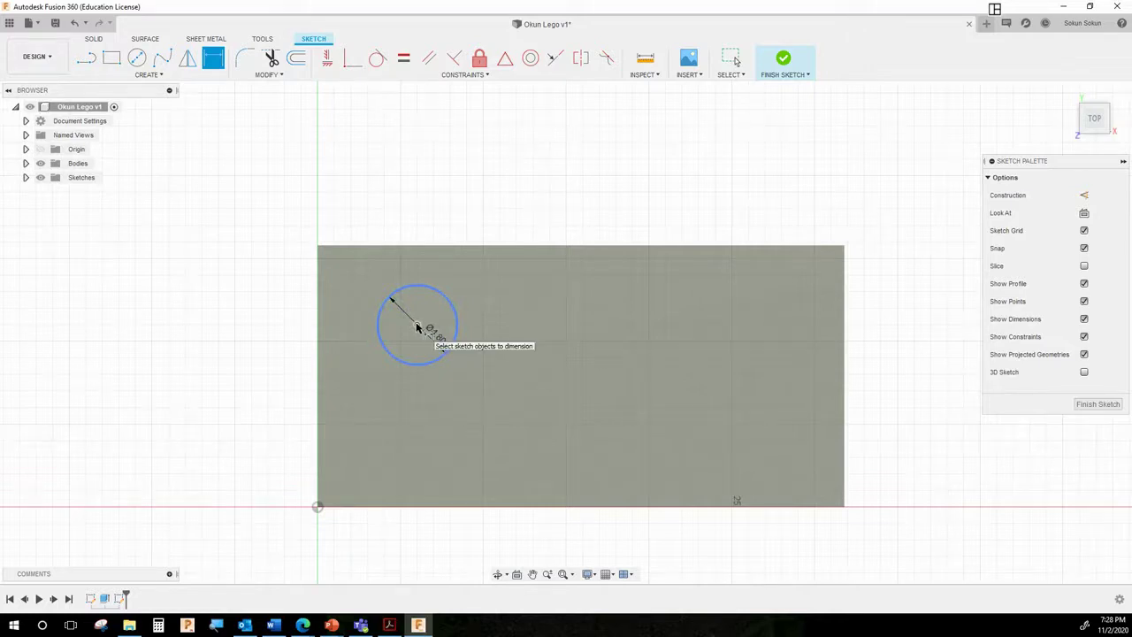
click(417, 326)
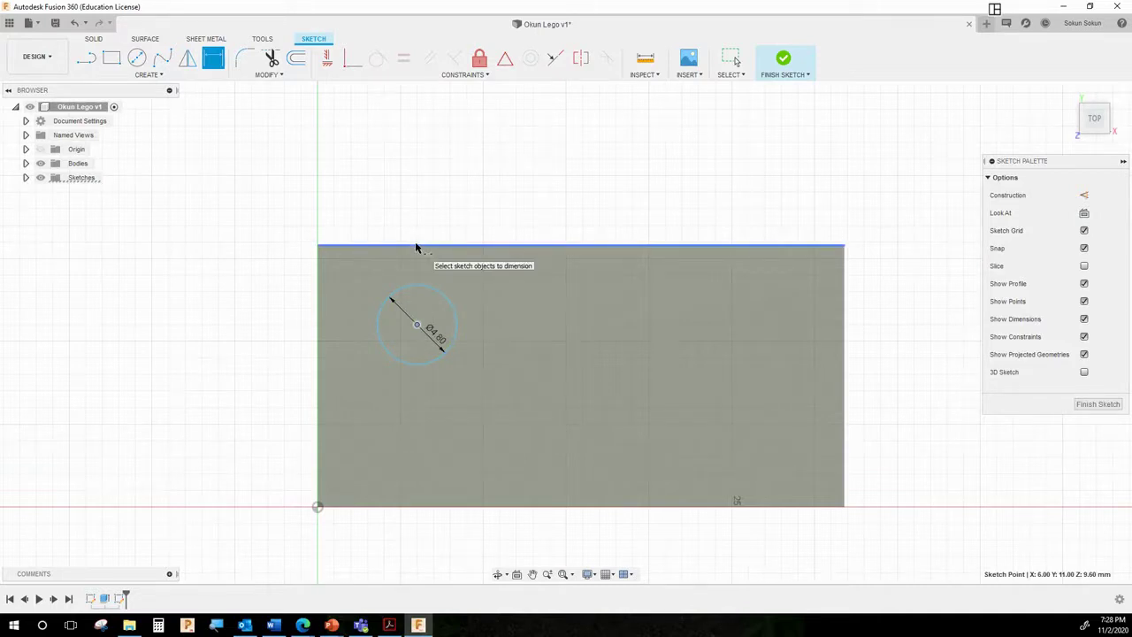
click(416, 246)
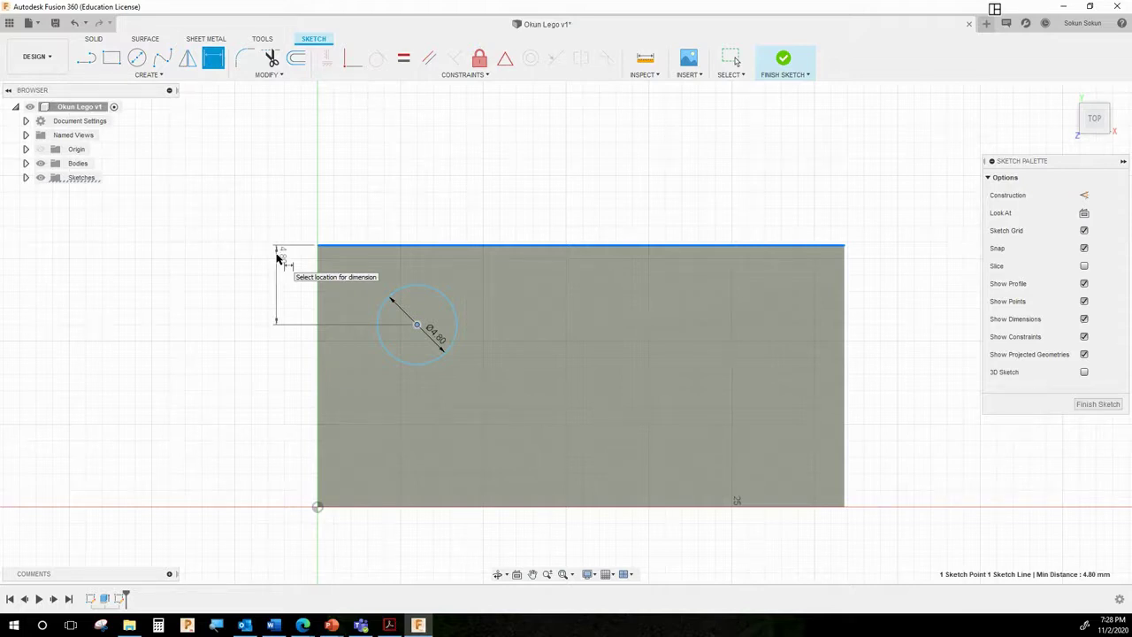
click(279, 255)
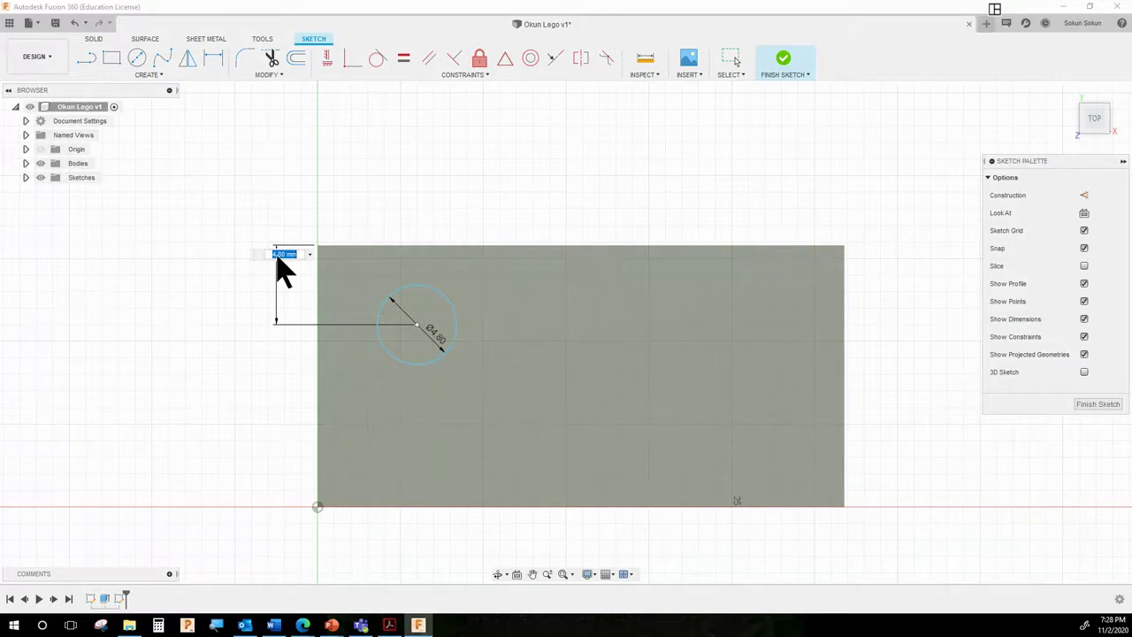
text(3.9)
key(Return)
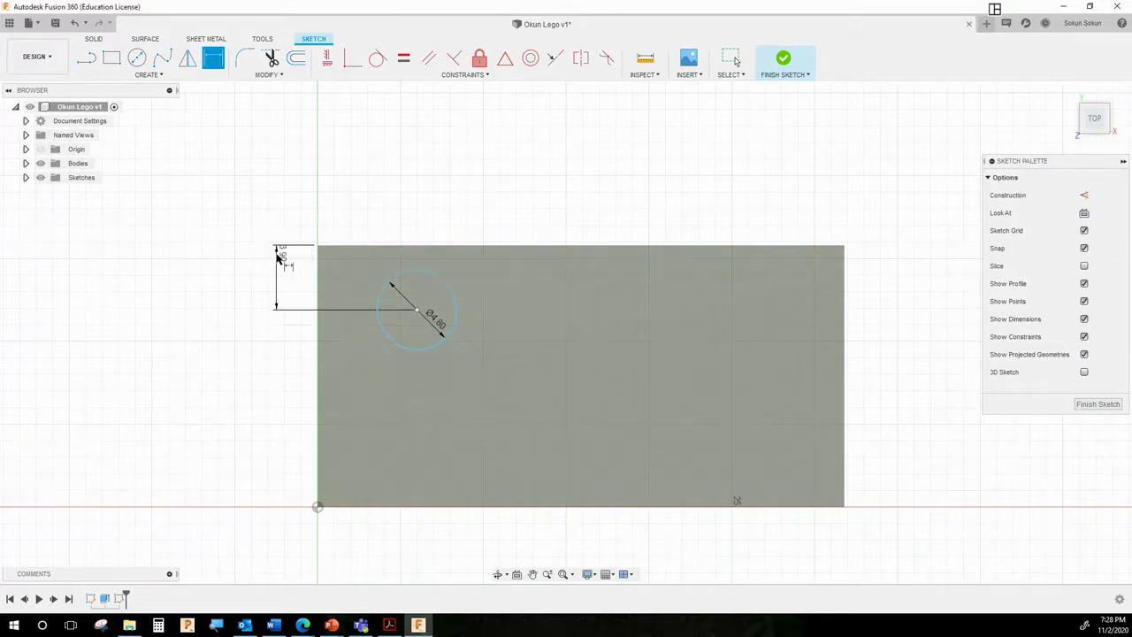
Step: Undo the dimension between the circle's center and the block's upper edge
key(Escape)
key(ctrl+z)
key(ctrl+z)
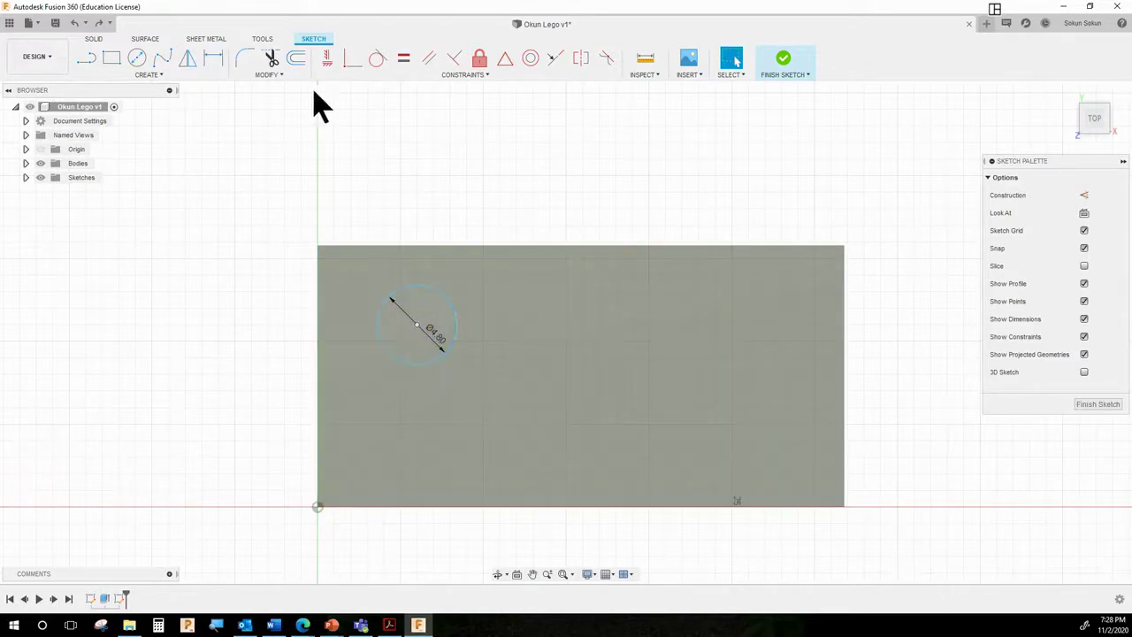
Step: Add a vertical sketch dimension of 3.9 mm between the circle's center and the block's upper edge
click(216, 67)
click(420, 328)
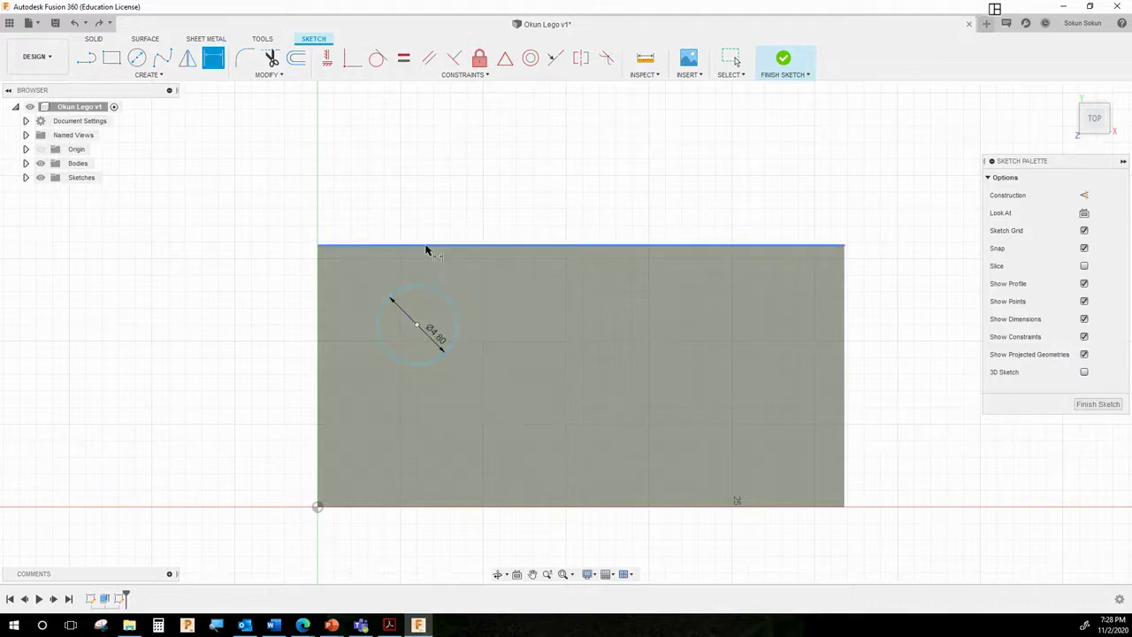
click(417, 326)
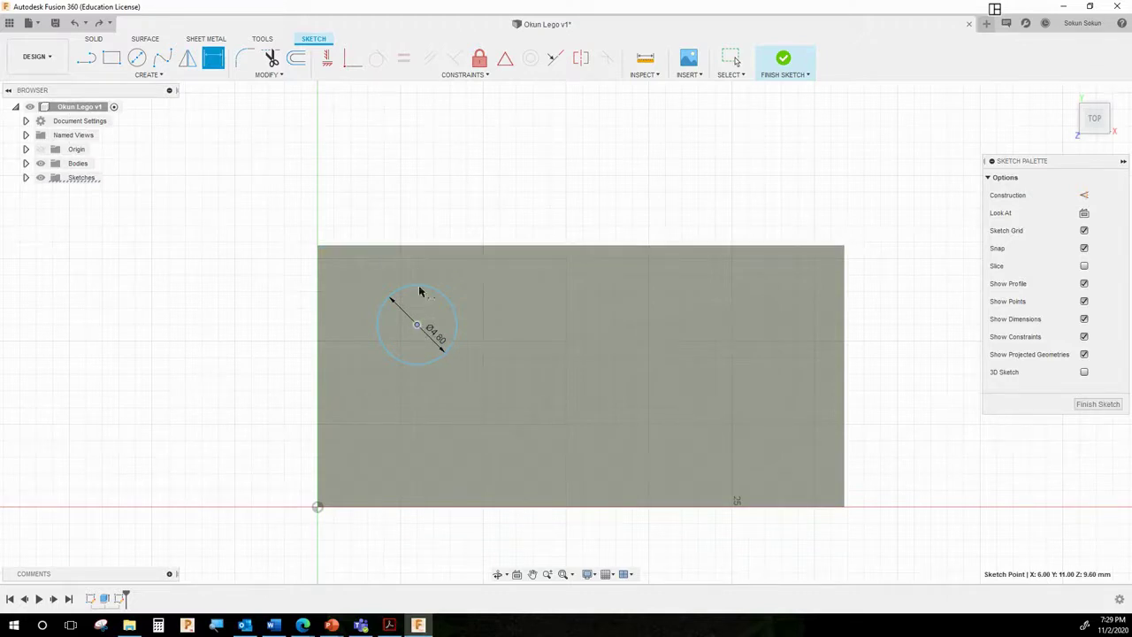
click(416, 246)
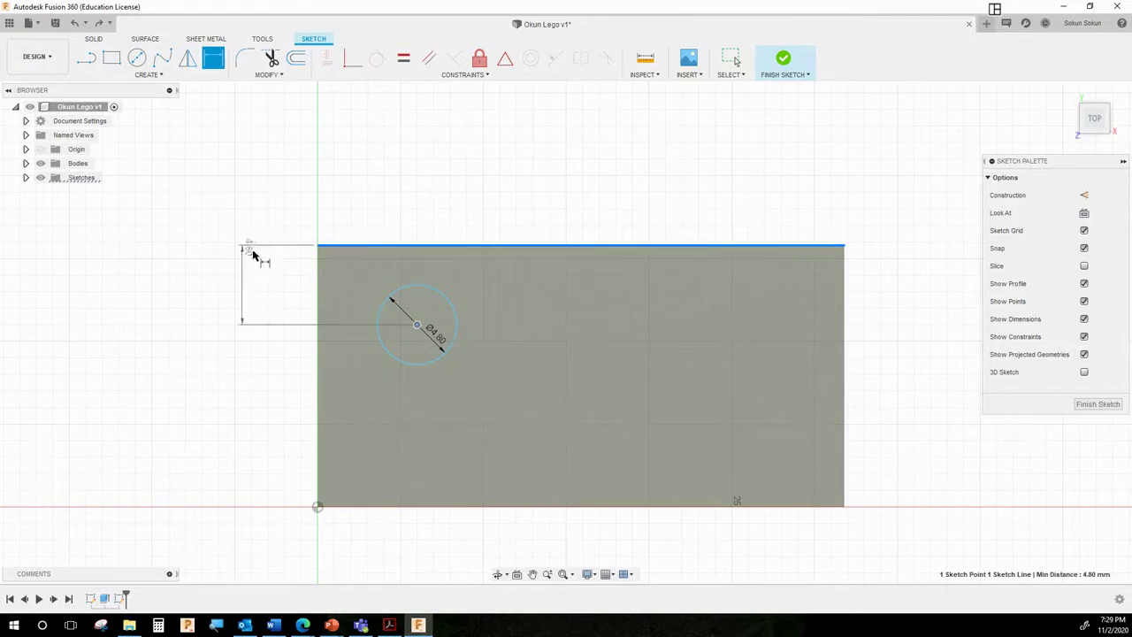
click(280, 253)
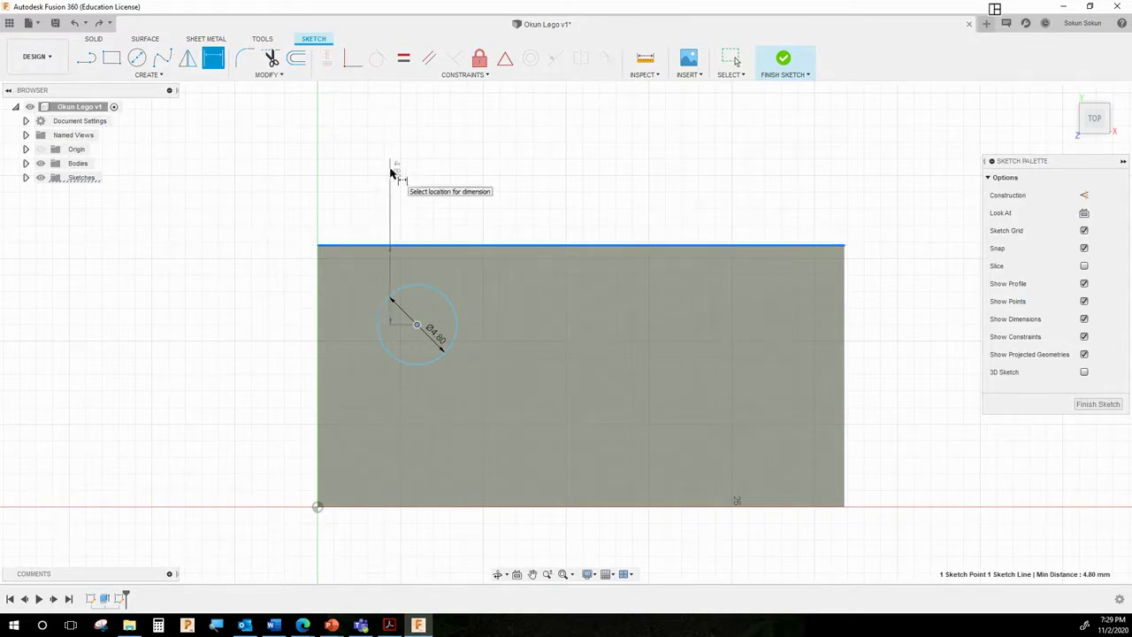
click(281, 300)
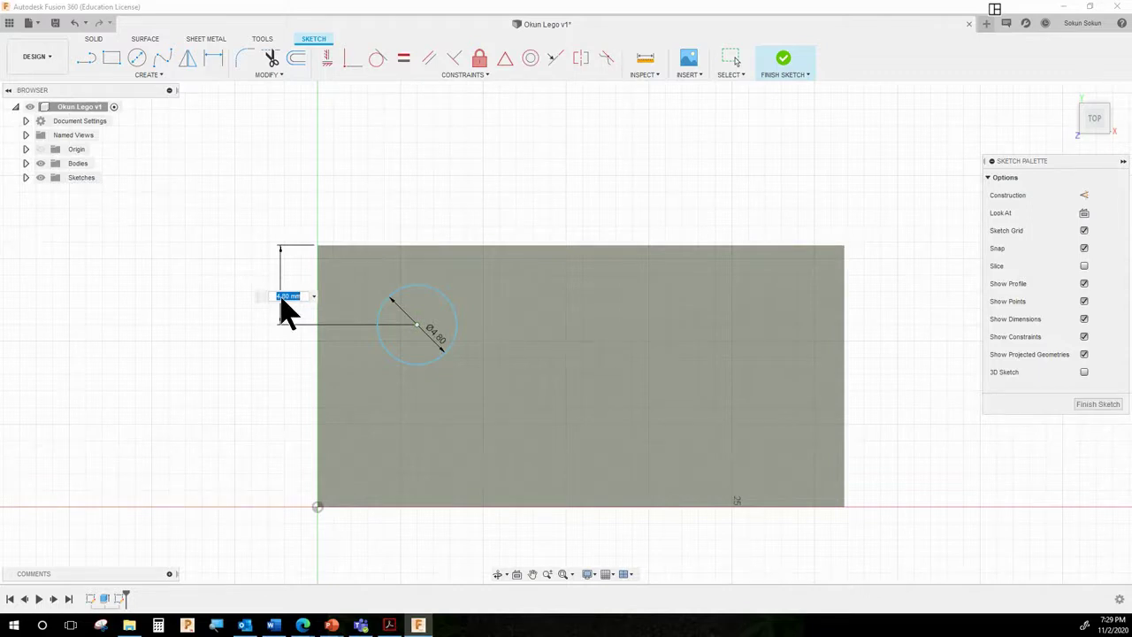
text(3.9)
key(Return)
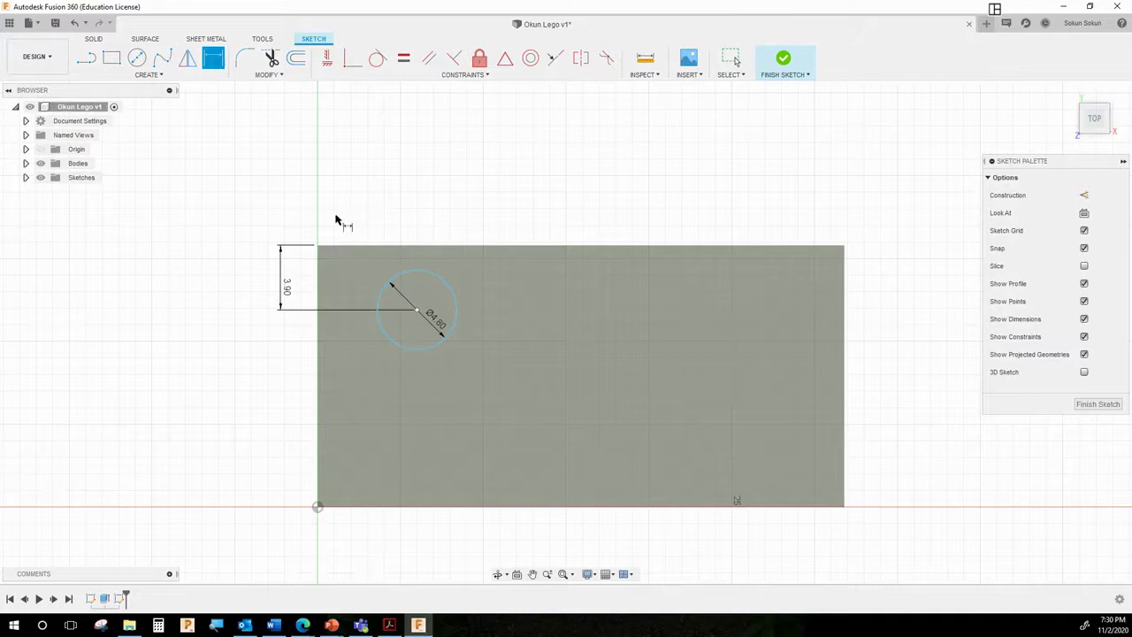
Step: Add a horizontal sketch dimension of 3.9 mm between the circle's center and the block's left edge
click(417, 312)
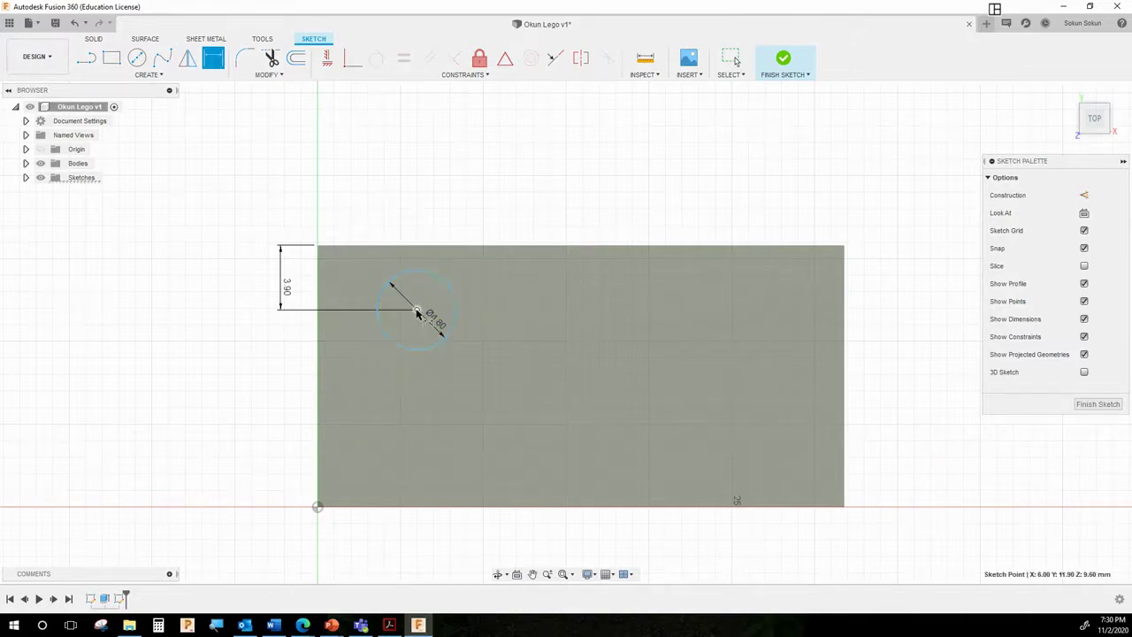
click(318, 337)
click(416, 309)
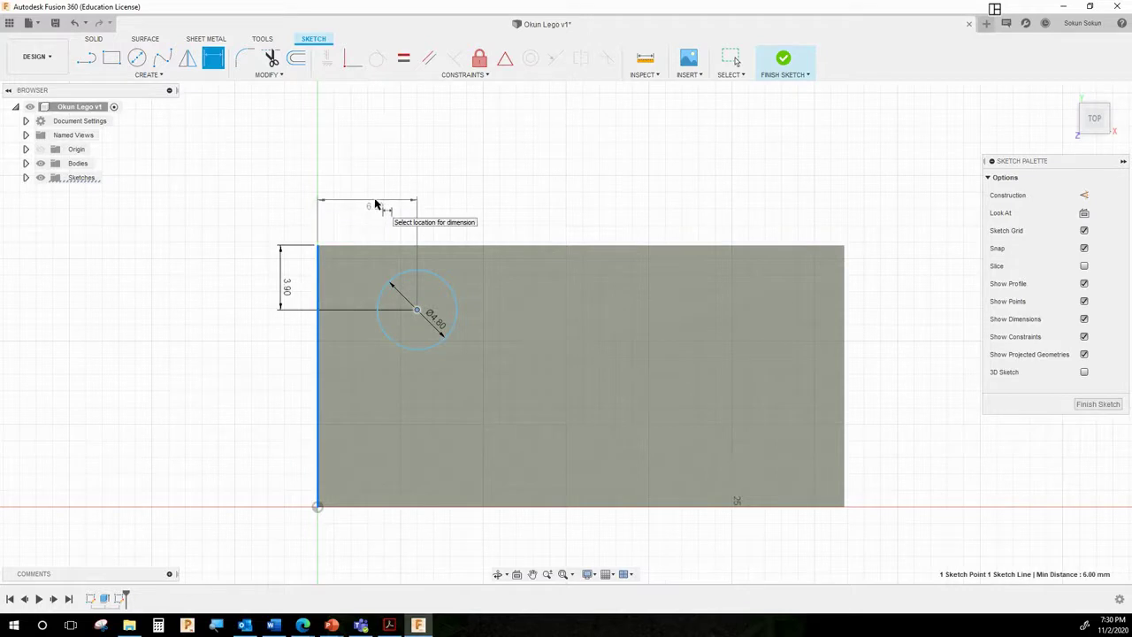
click(377, 211)
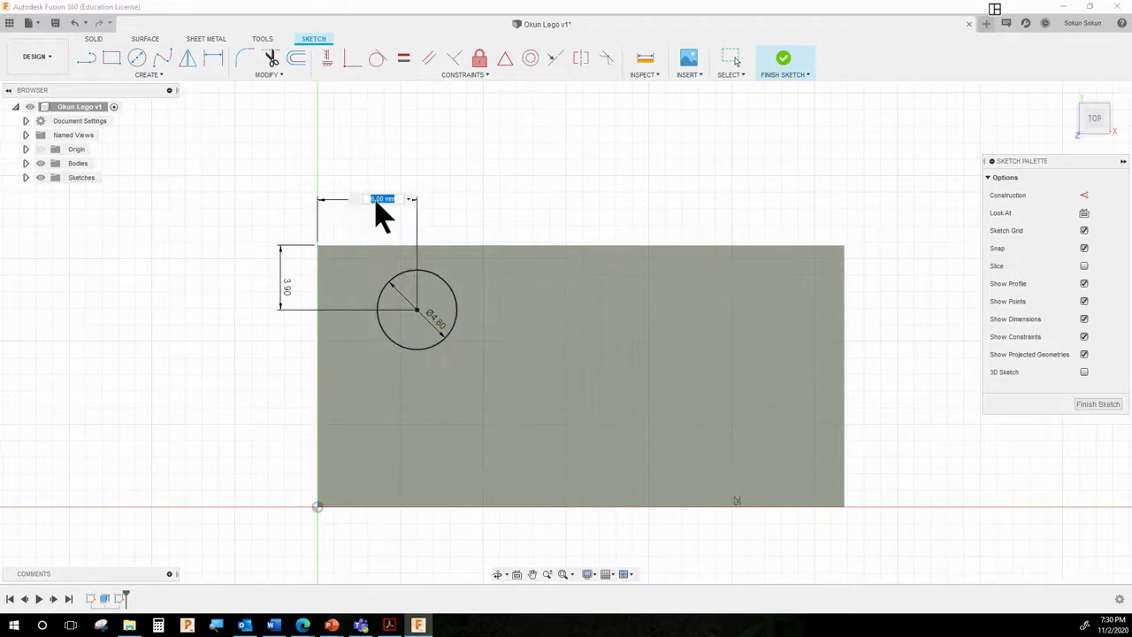
text(3.9)
key(Return)
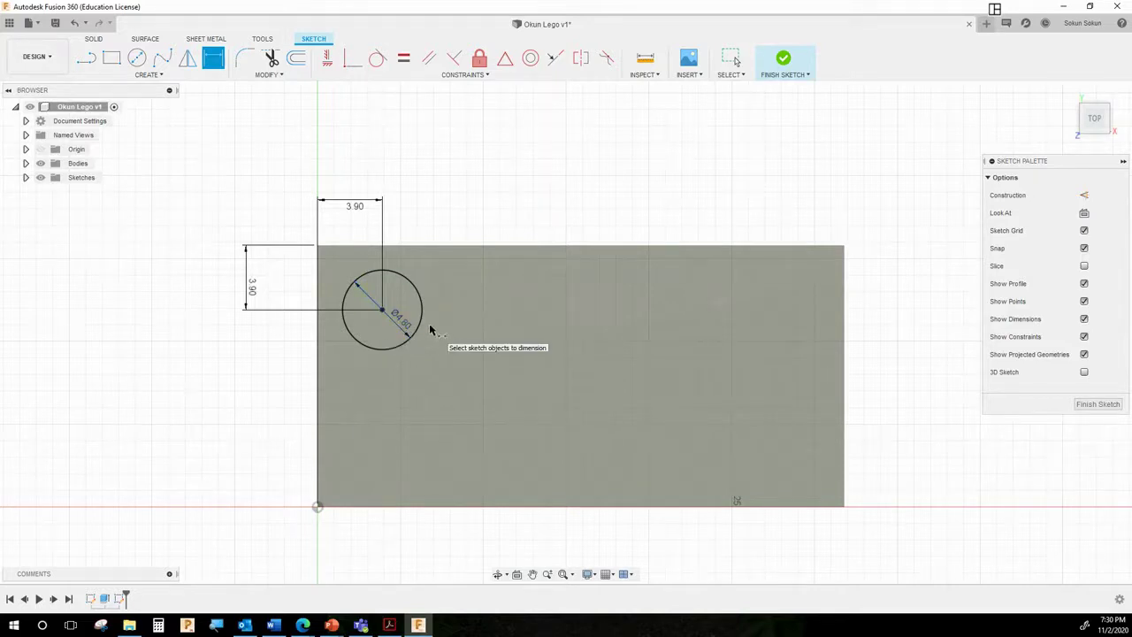
Step: Finish the circle sketch and reopen it for editing from the design history
click(785, 62)
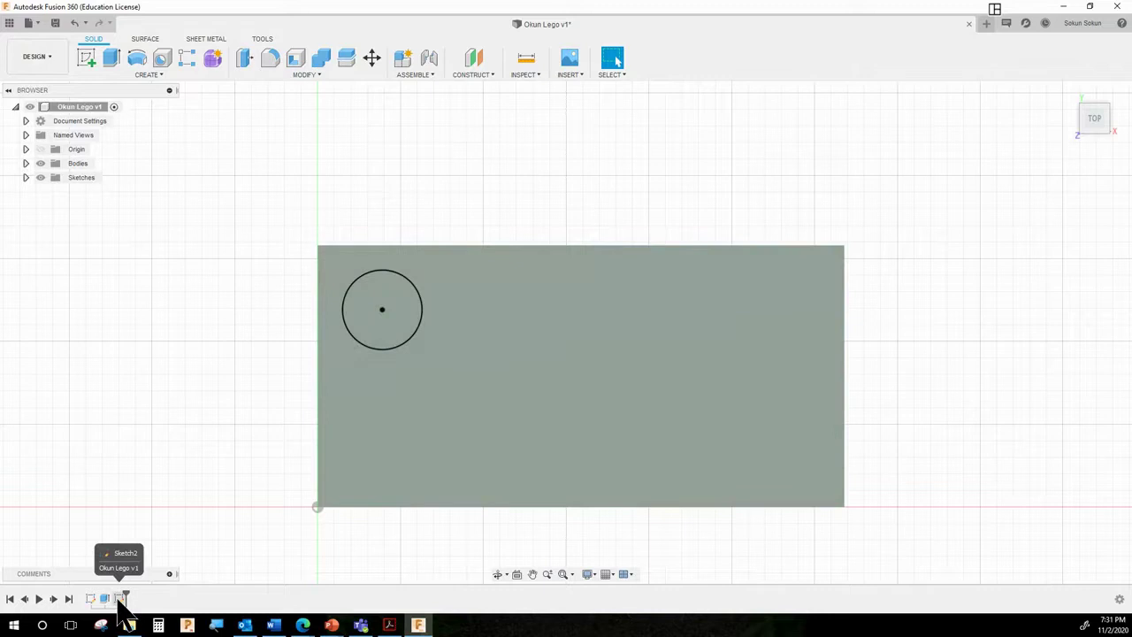
right_click(122, 599)
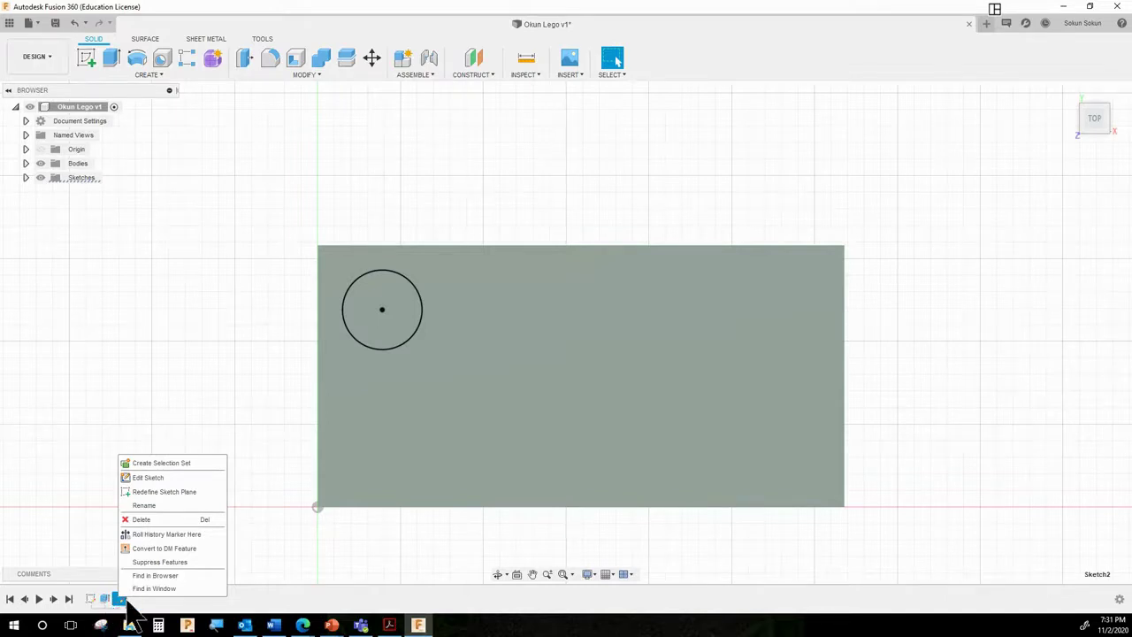
click(162, 479)
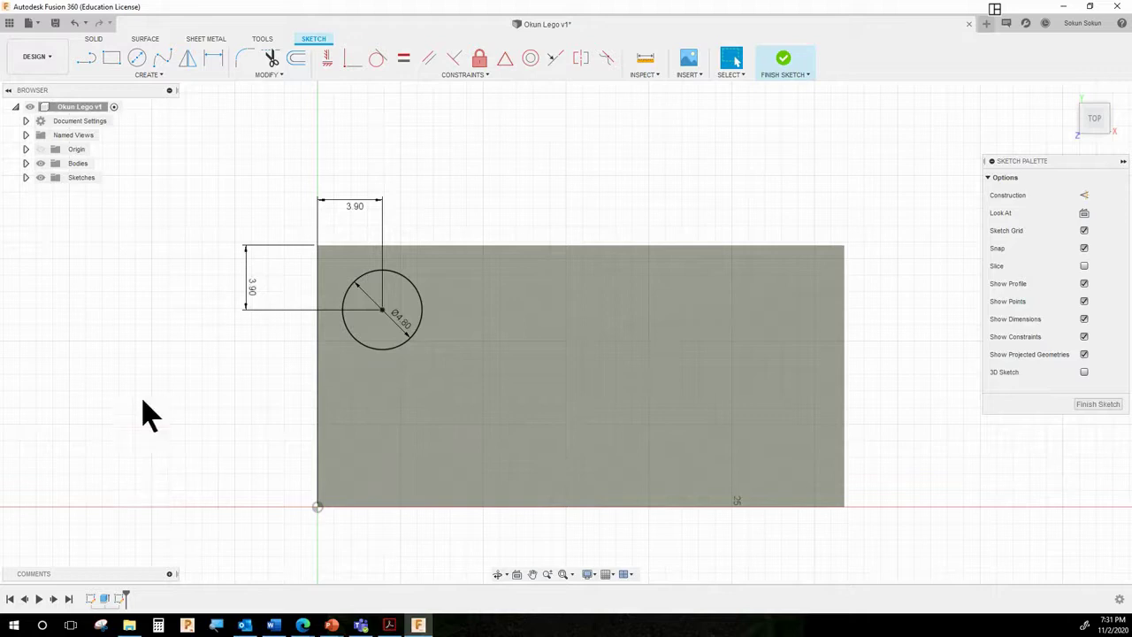
Step: Start a sketch Rectangular Pattern of the stud circle and set the first direction's quantity to 4
click(153, 76)
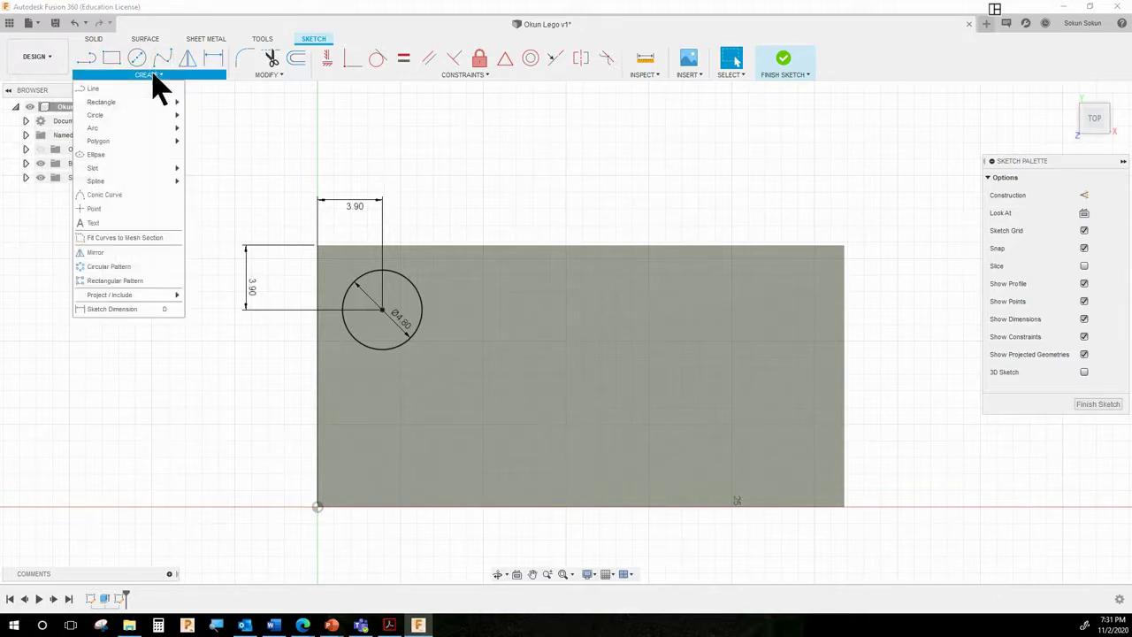
mouse_move(158, 185)
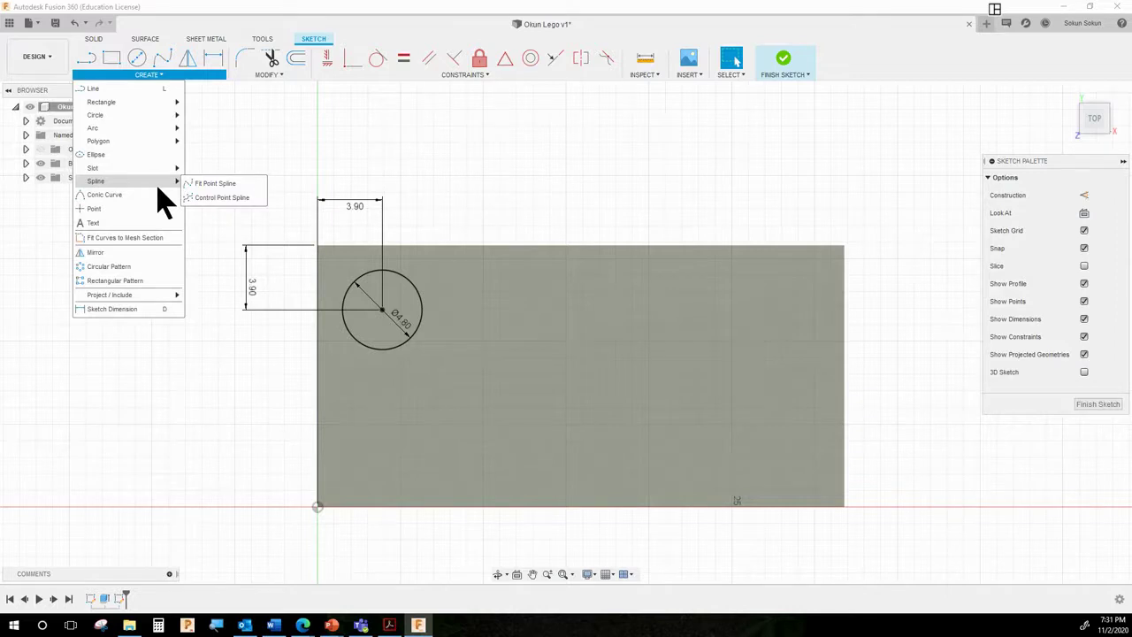
click(132, 283)
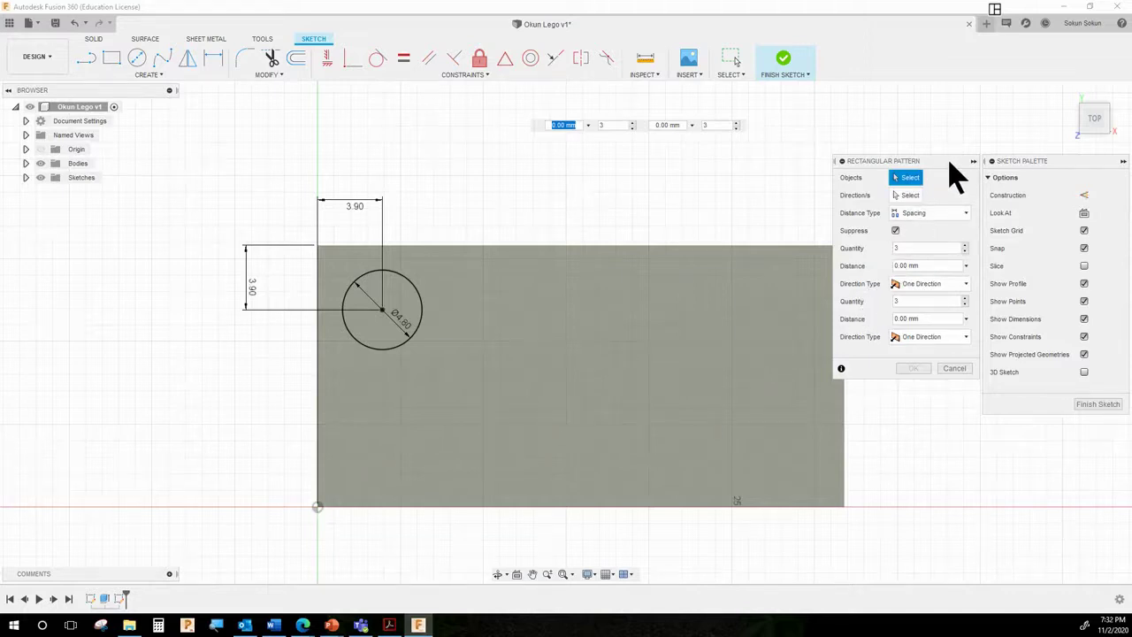
click(378, 351)
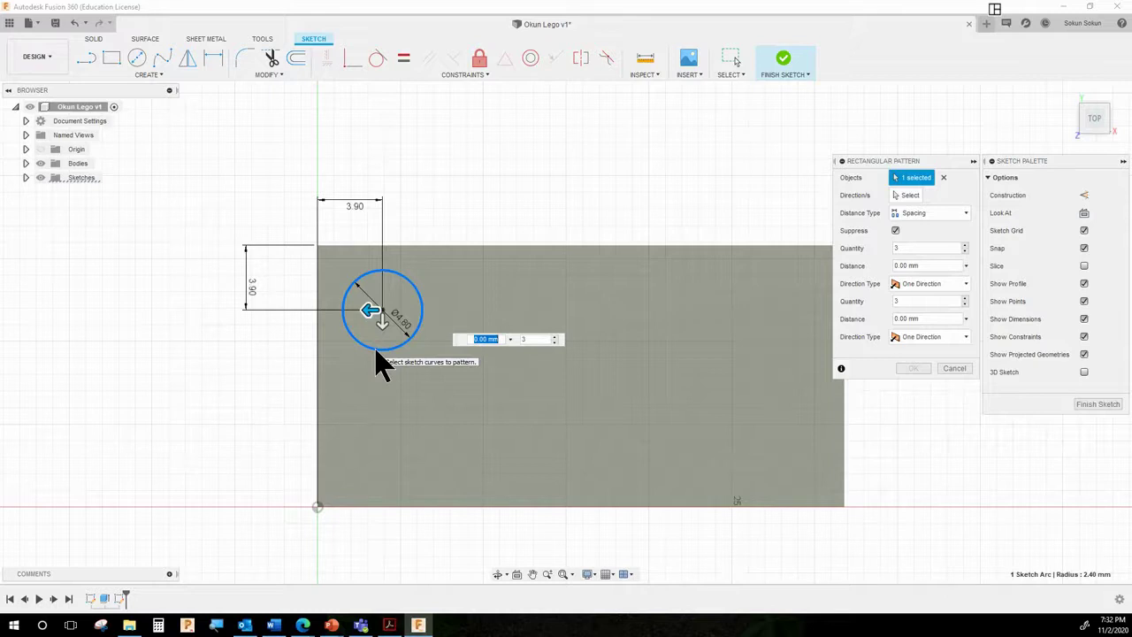
click(922, 247)
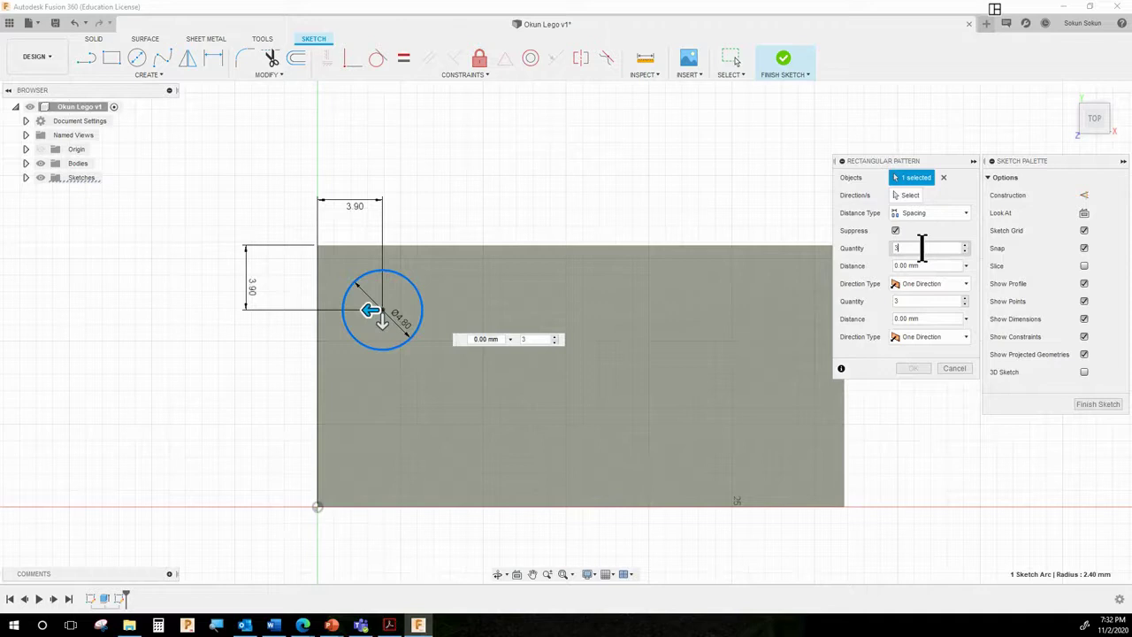
key(BackSpace)
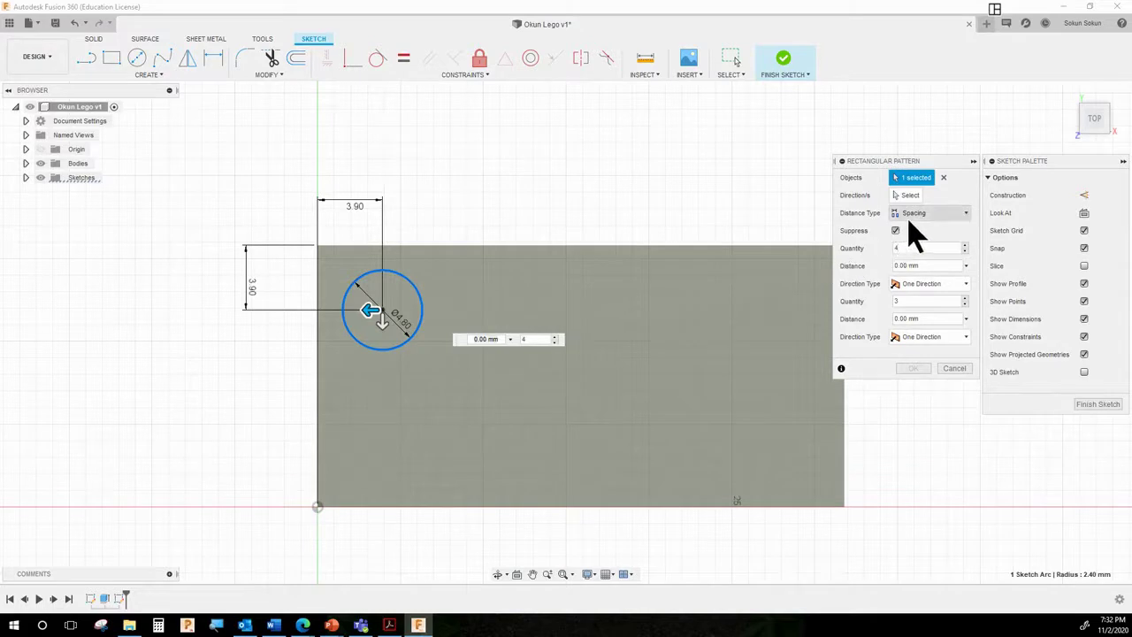
Step: Switch the pattern's distance type to Extent and back to Spacing
click(918, 217)
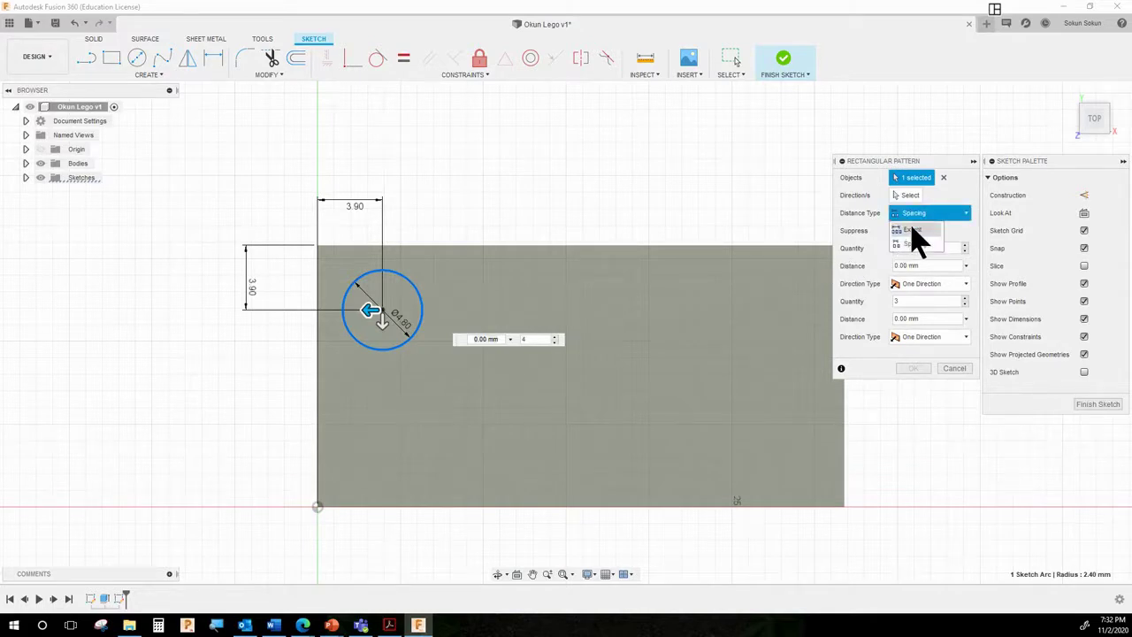
click(913, 229)
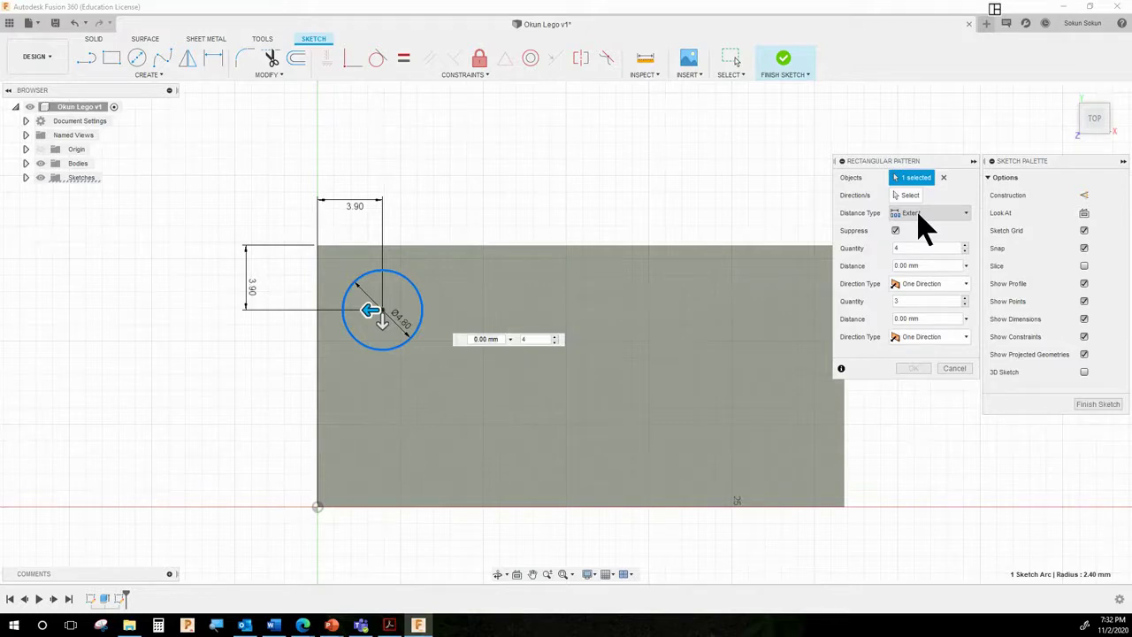
click(921, 218)
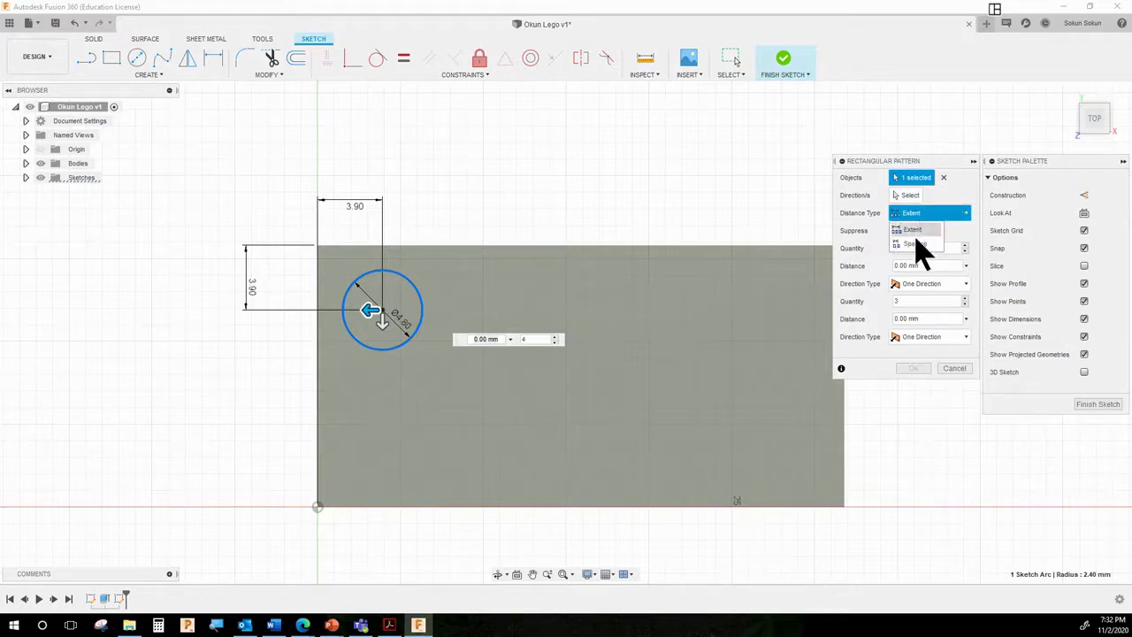
click(918, 245)
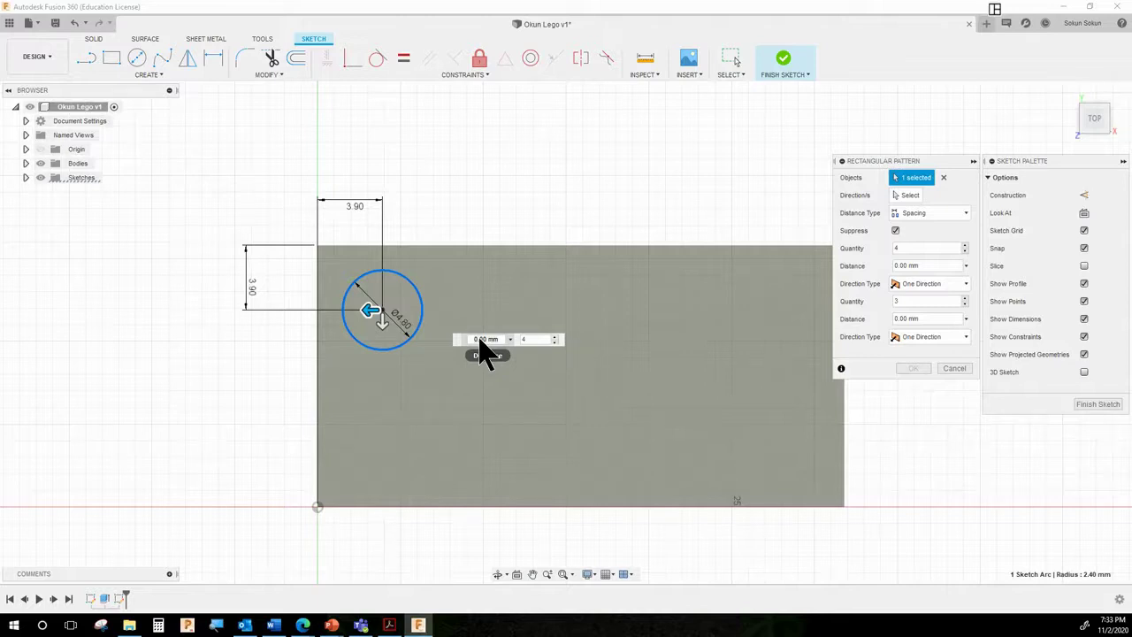
Step: Set the first-direction spacing of the stud circle pattern to -8 mm so the copies run along the block's length
click(927, 265)
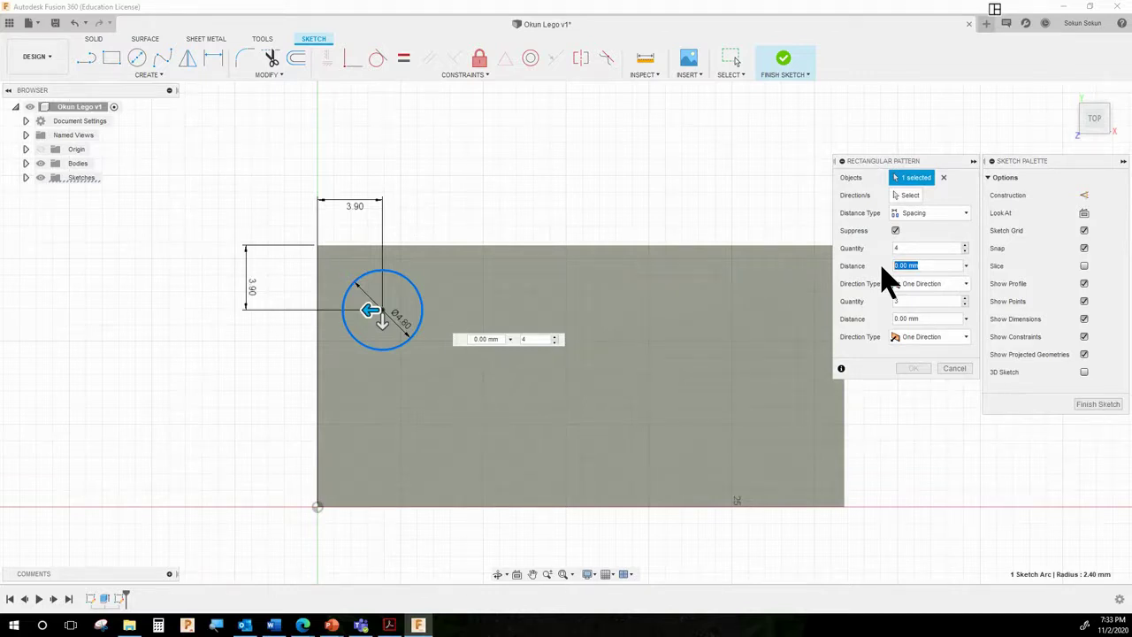
text(8)
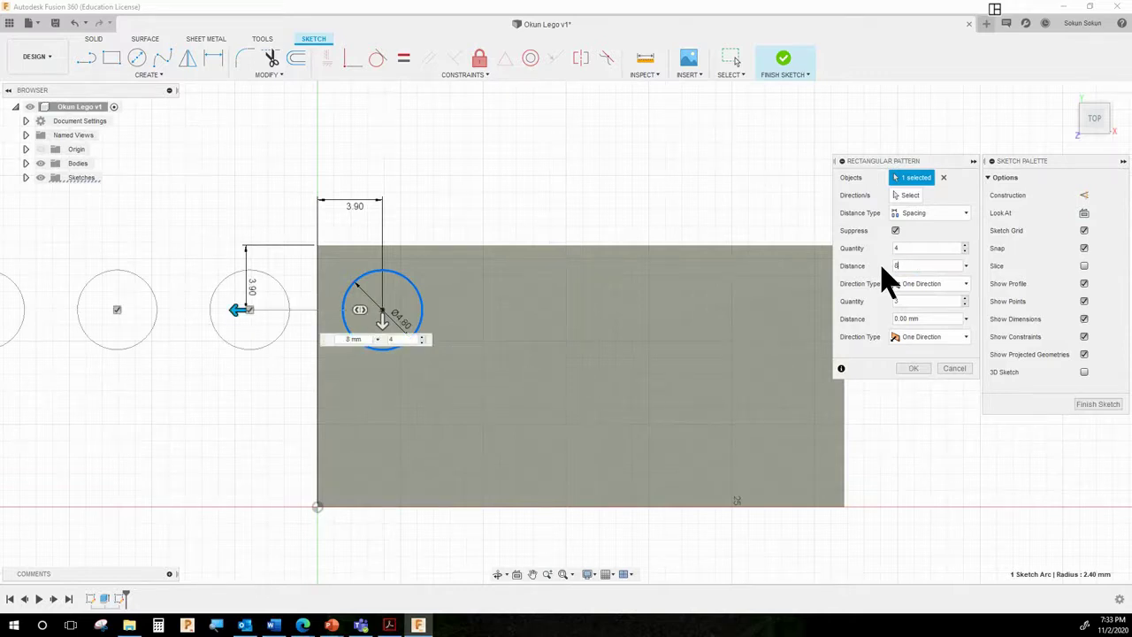
key(BackSpace)
text(-8)
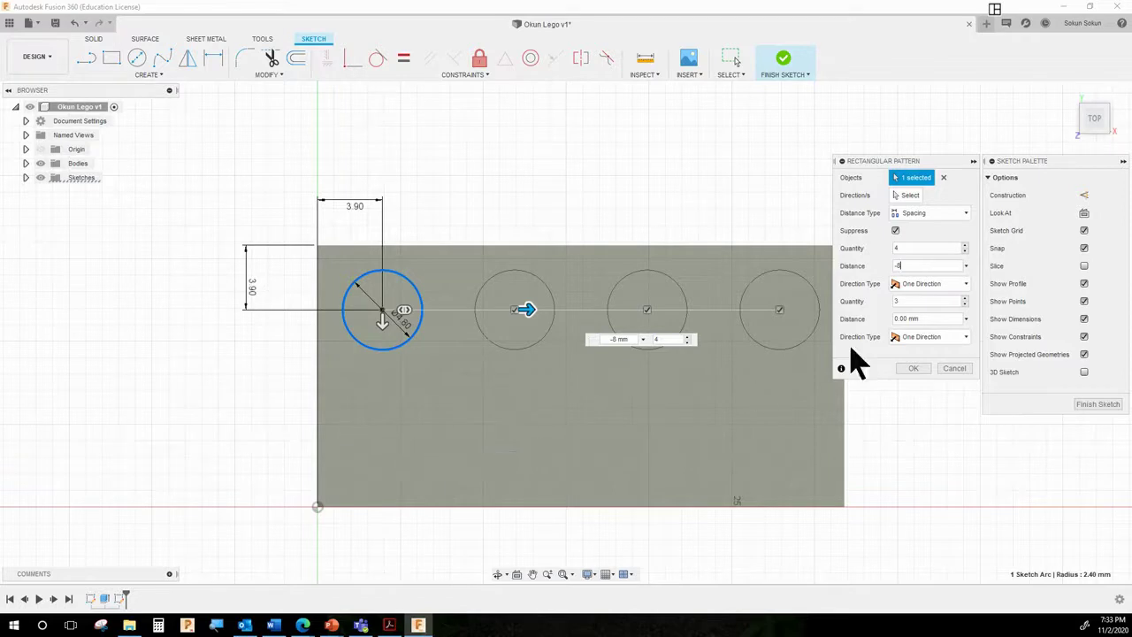
Step: Set the pattern's second direction to a quantity of 2 with 8 mm spacing
double_click(897, 301)
text(2)
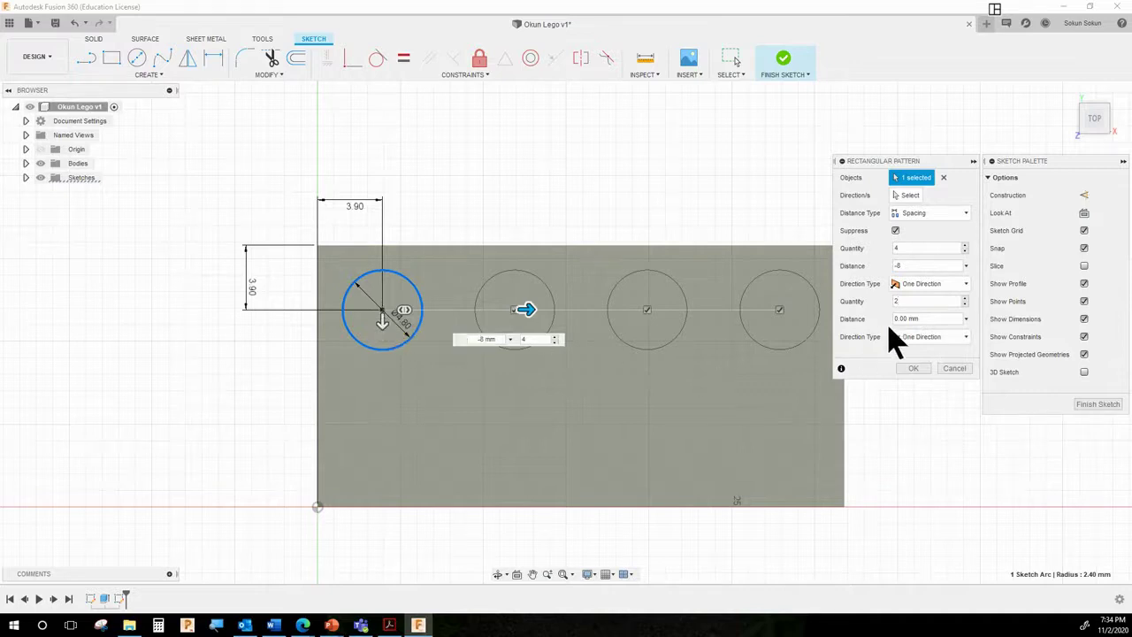
click(932, 319)
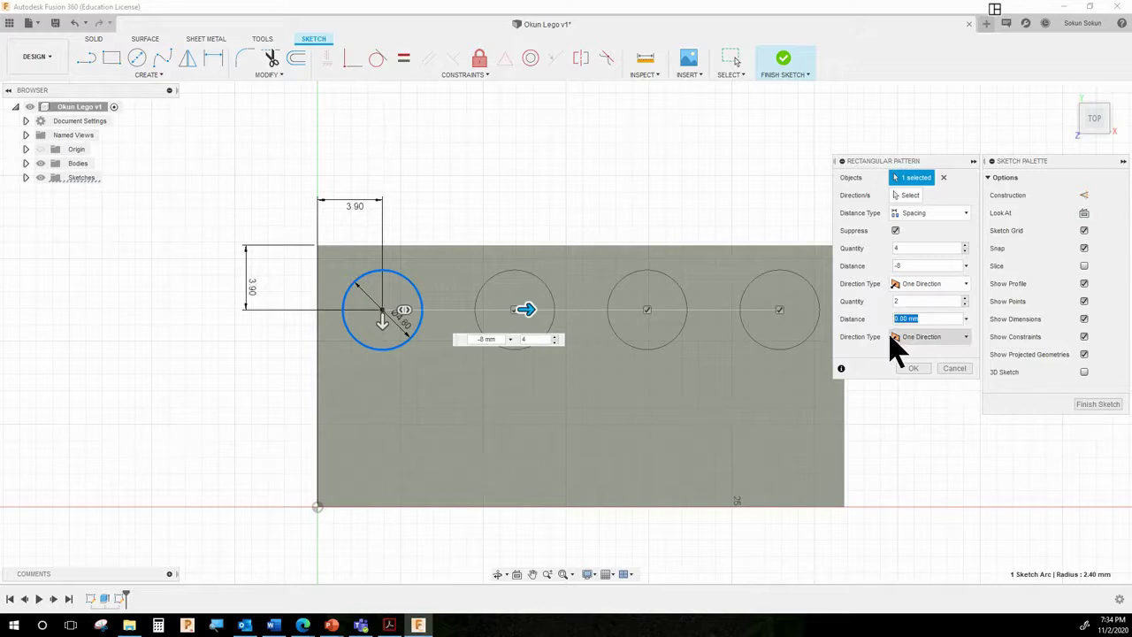
text(8)
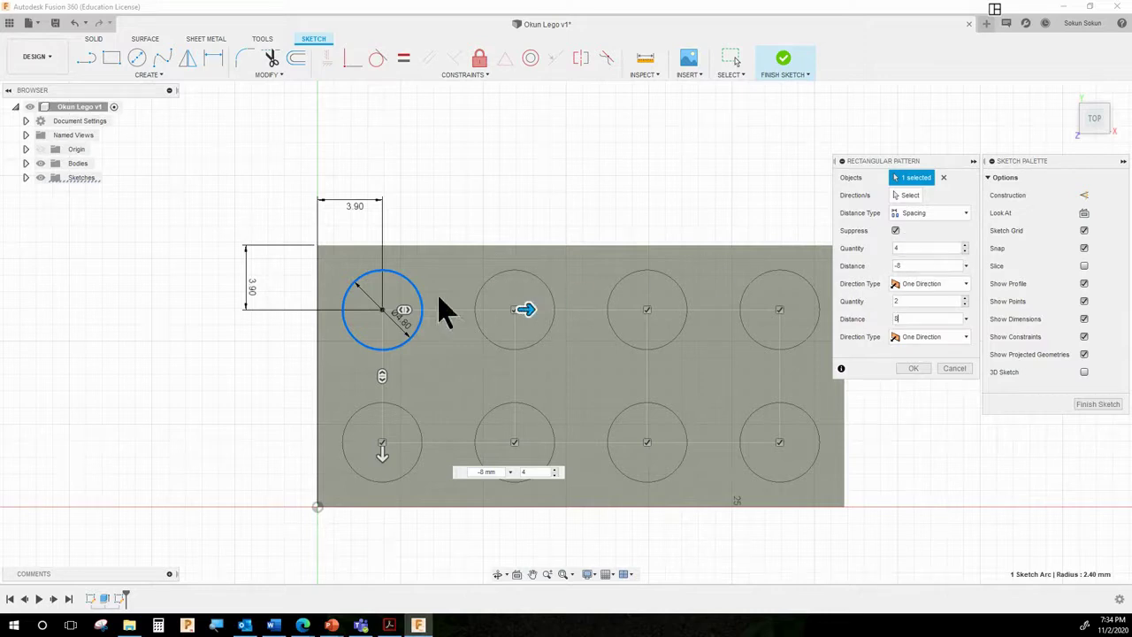
Step: Apply the rectangular pattern with the Spacing distance type, then finish the sketch and return to the isometric home view
click(947, 215)
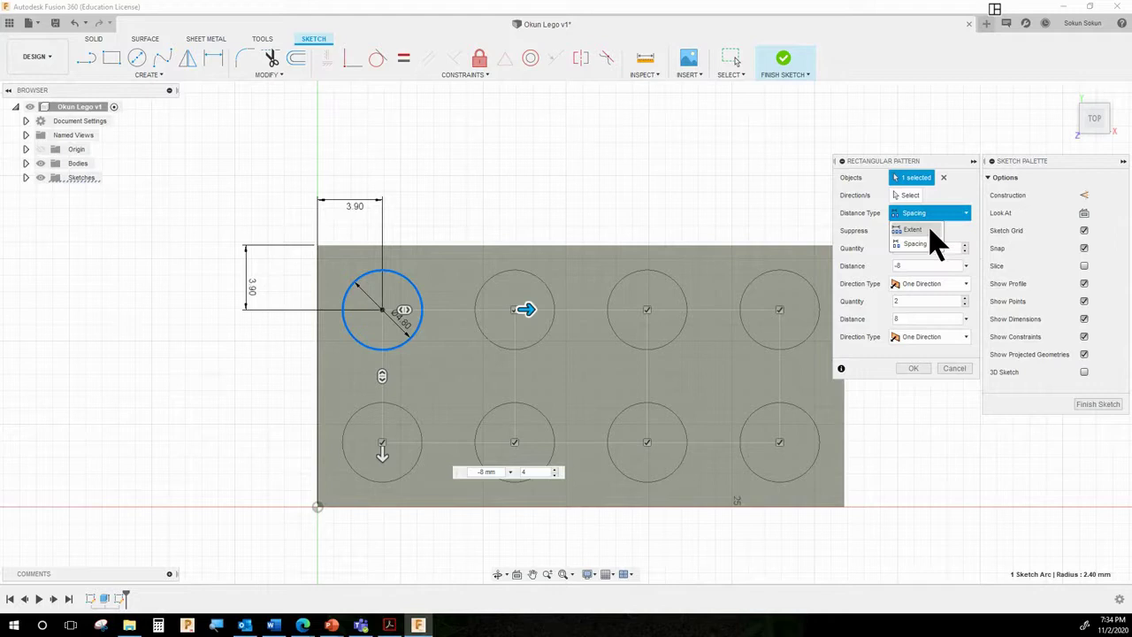
click(938, 213)
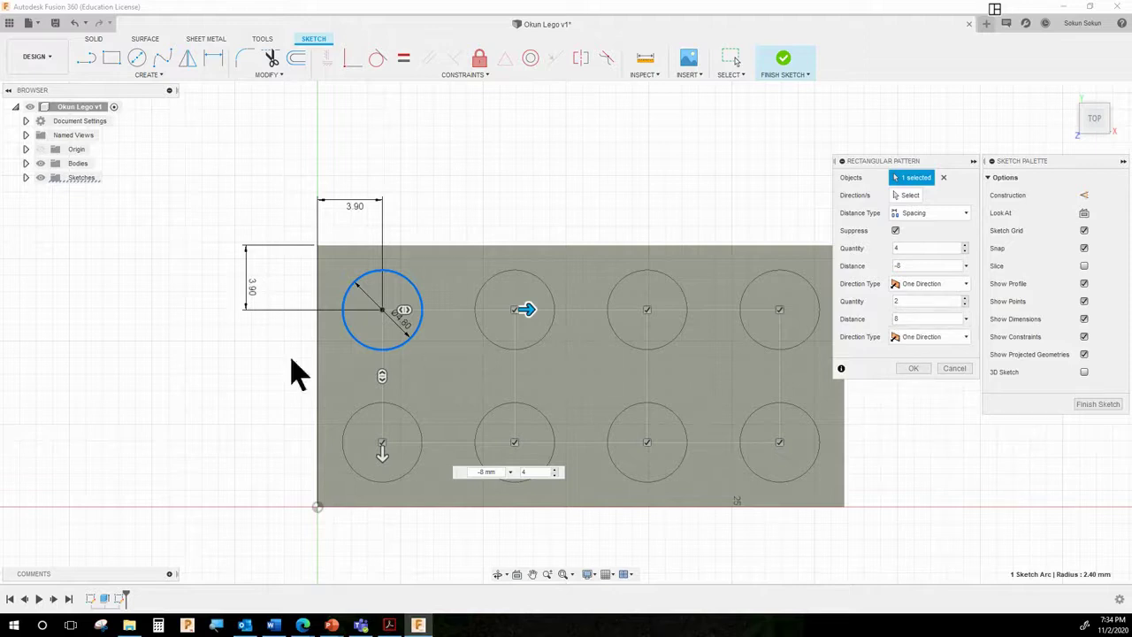
click(913, 369)
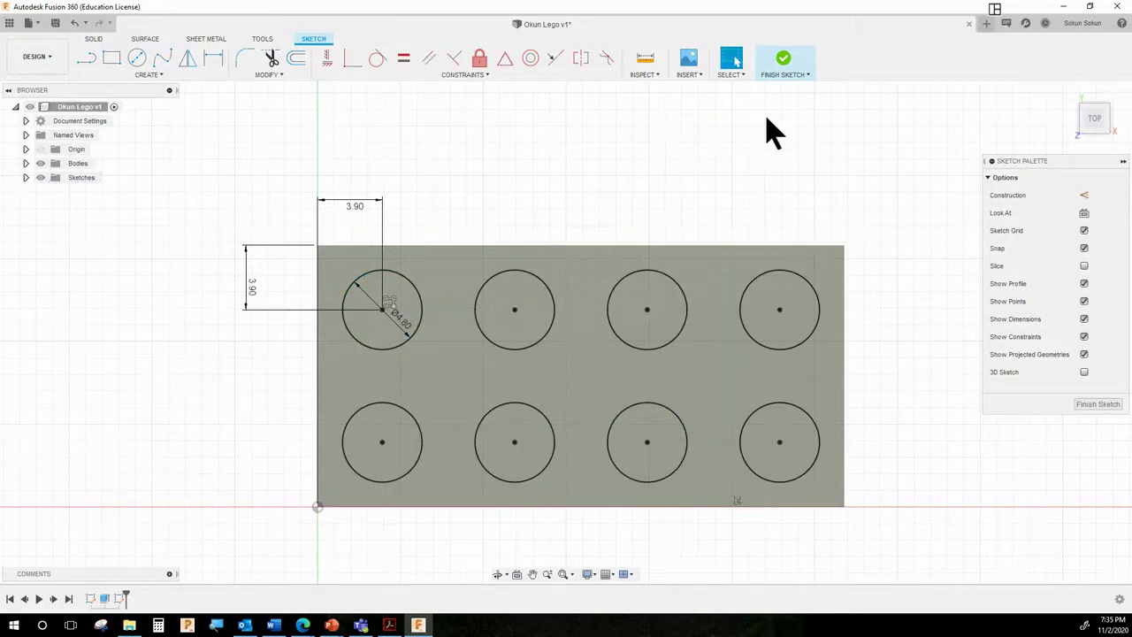
click(784, 63)
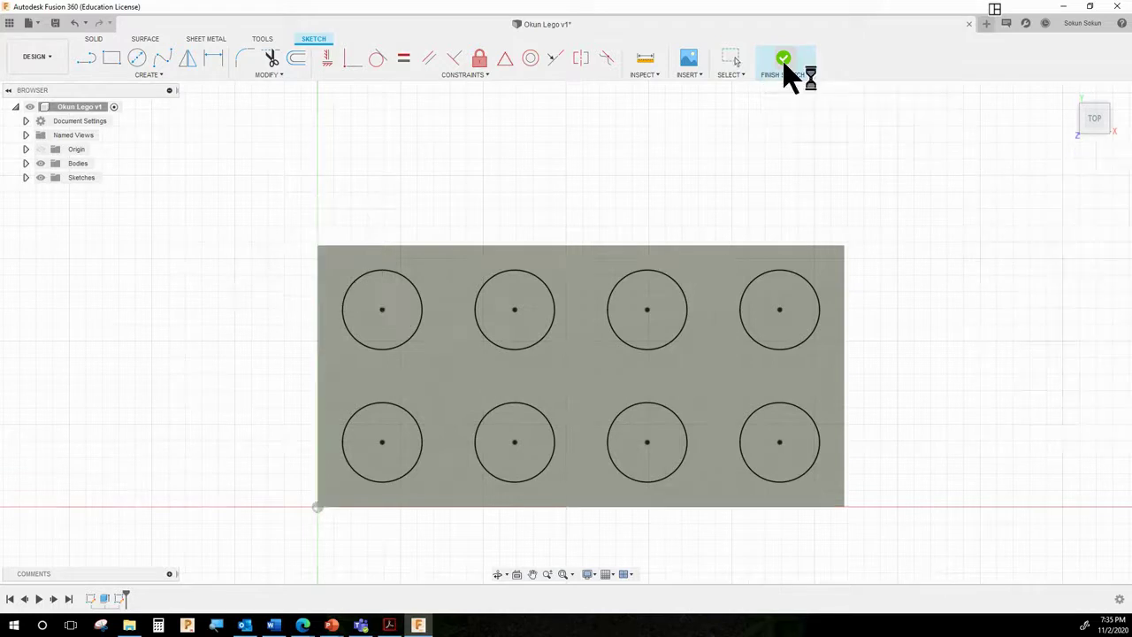
click(1071, 103)
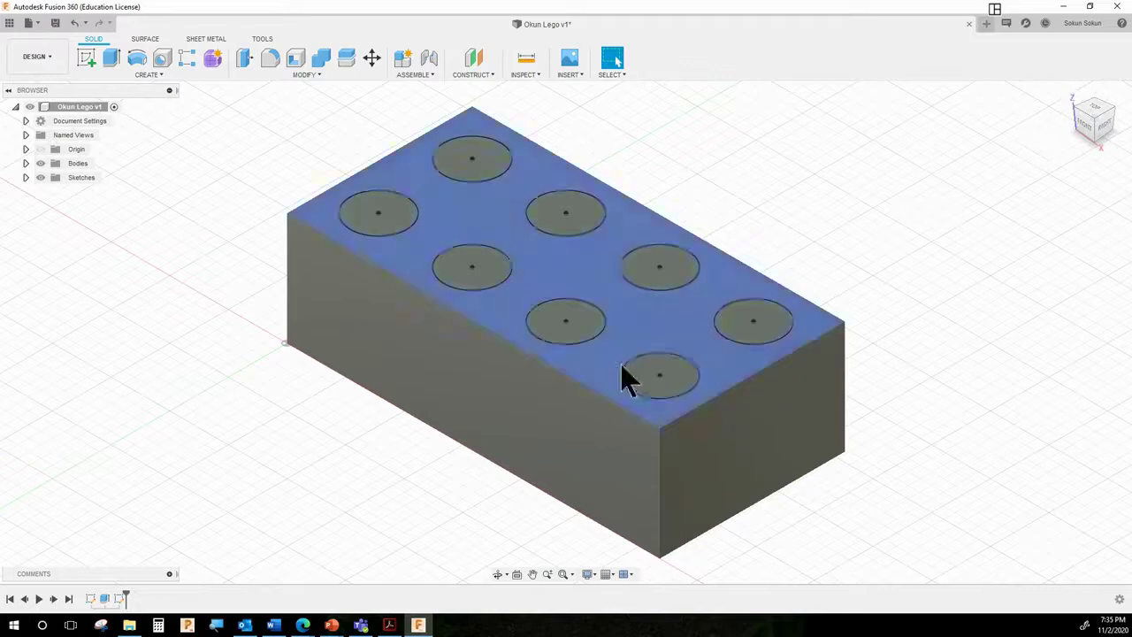
Step: Start Press Pull and select all eight stud circles on the block's top face, deselecting and reselecting one of them
mouse_move(304, 625)
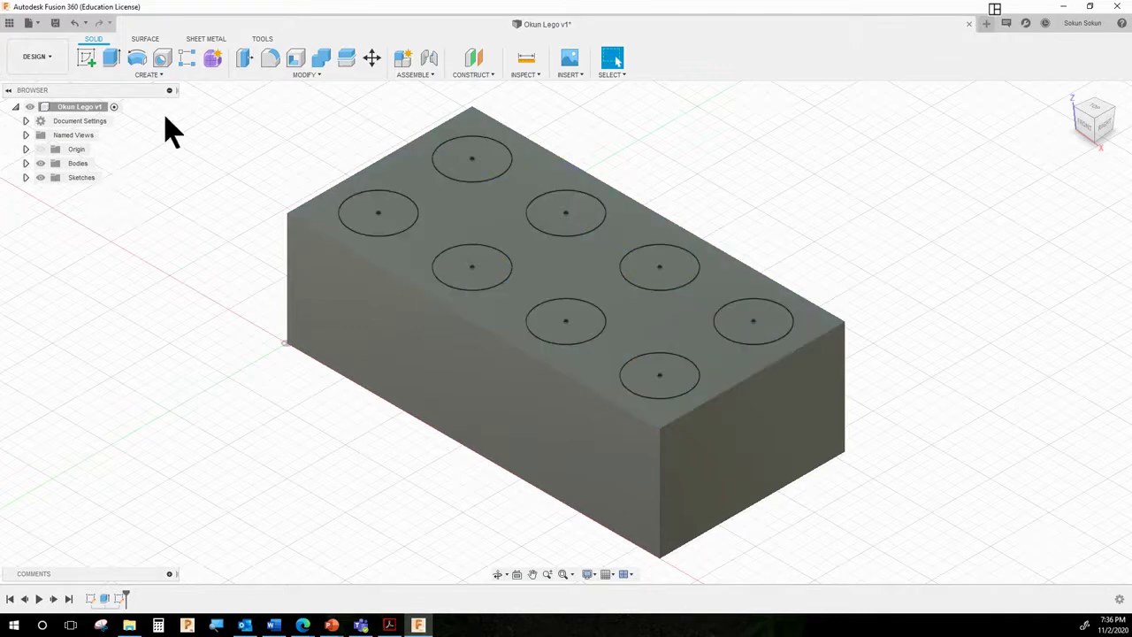
click(279, 76)
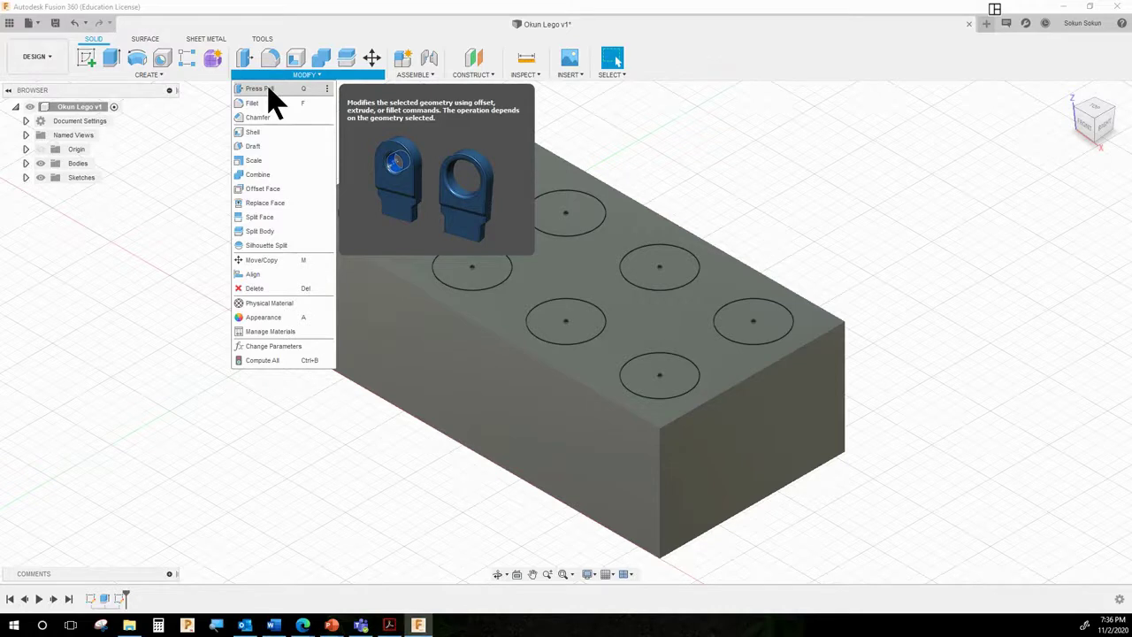
click(268, 88)
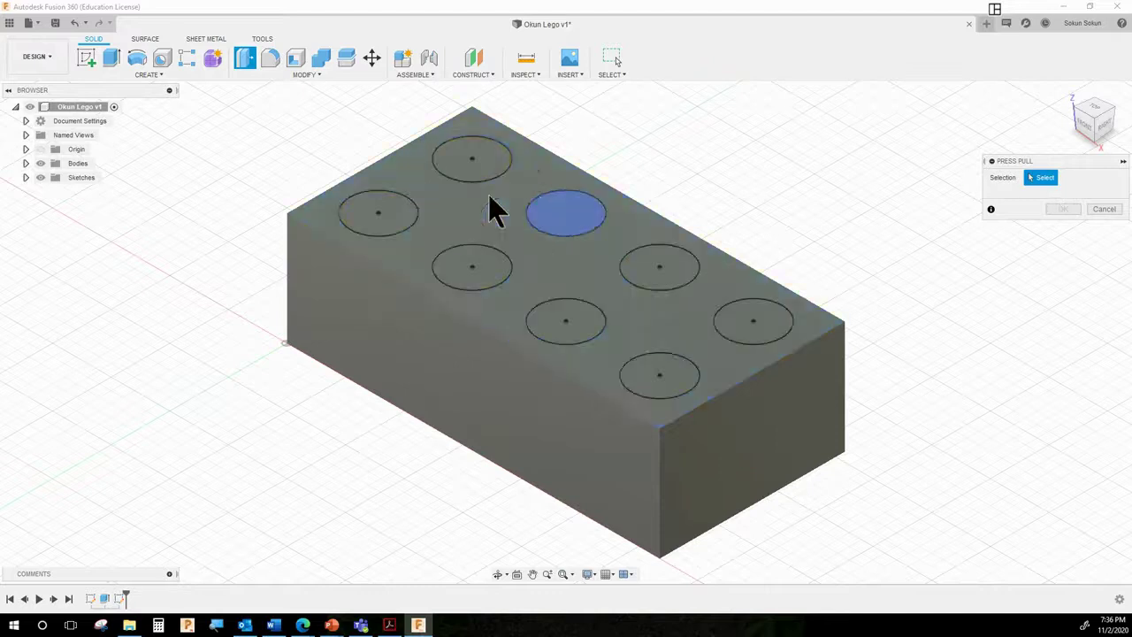
click(400, 226)
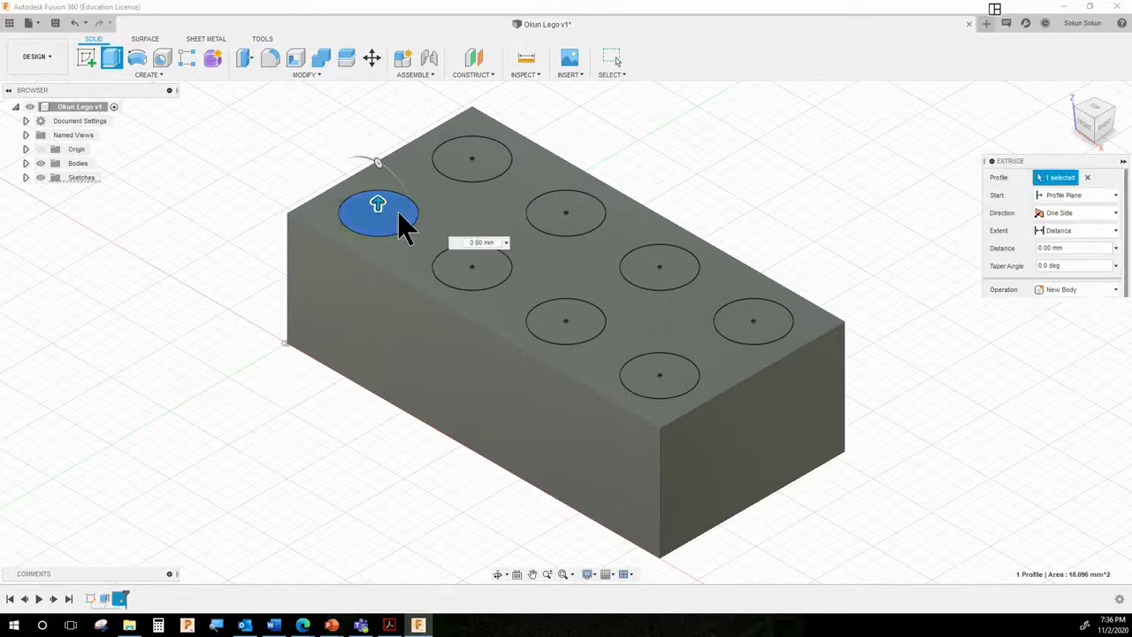
click(495, 168)
click(581, 217)
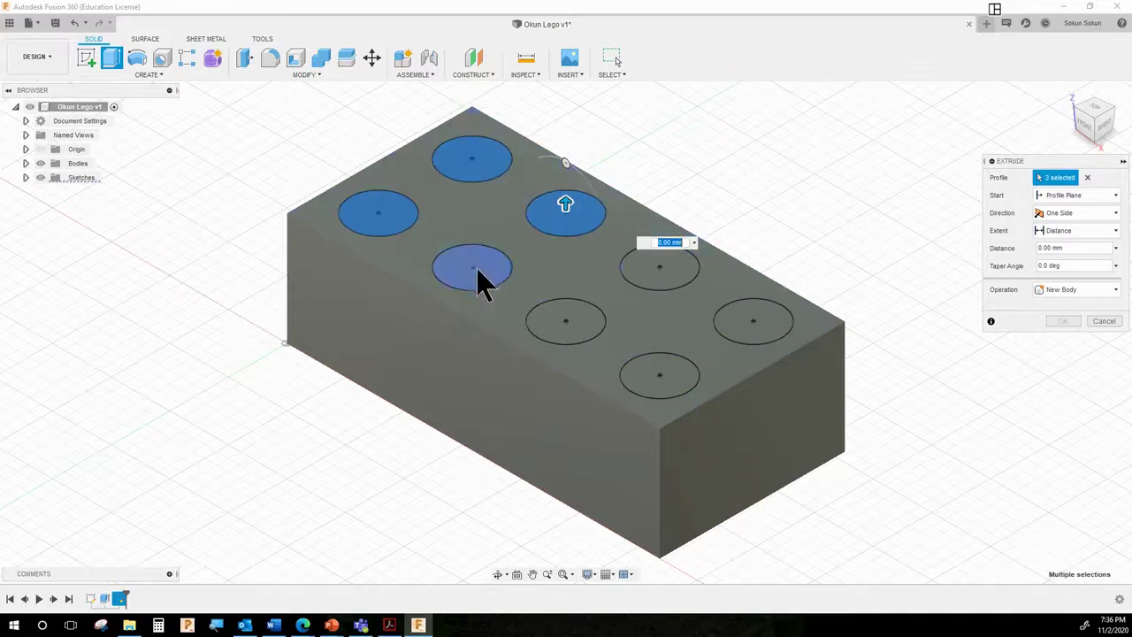
click(480, 277)
click(579, 336)
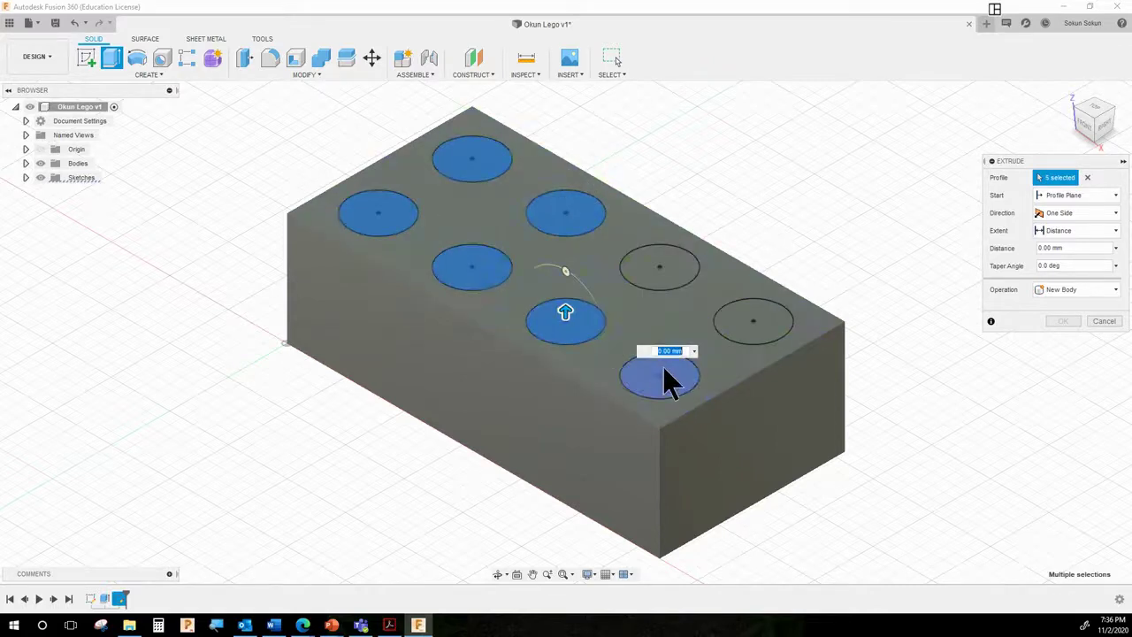
click(668, 380)
click(758, 333)
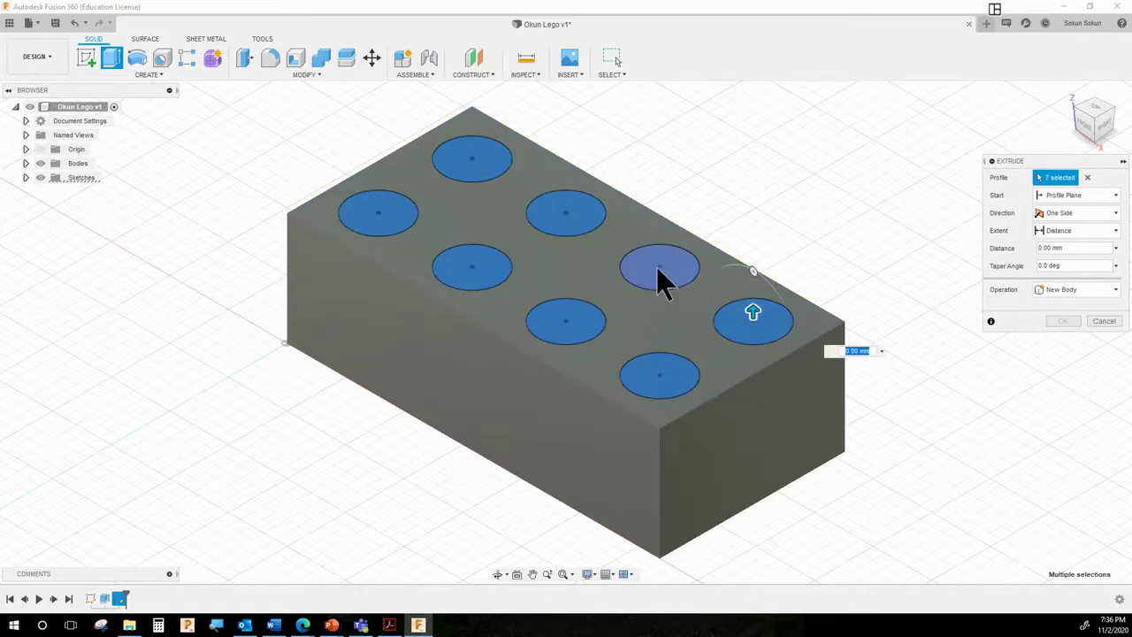
click(664, 281)
click(489, 284)
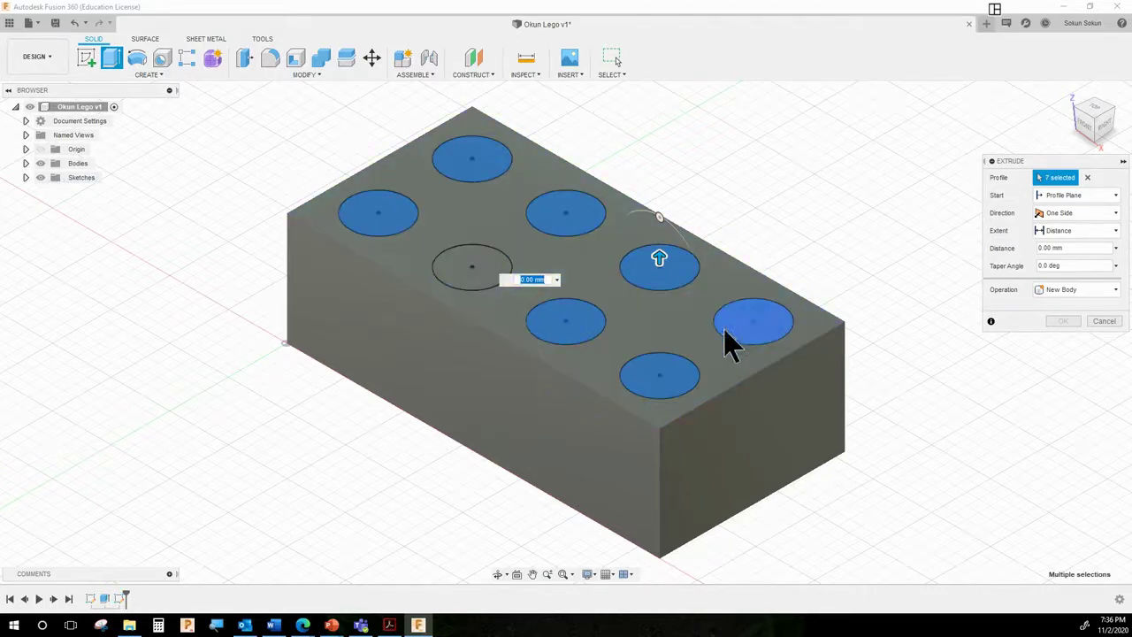
click(487, 283)
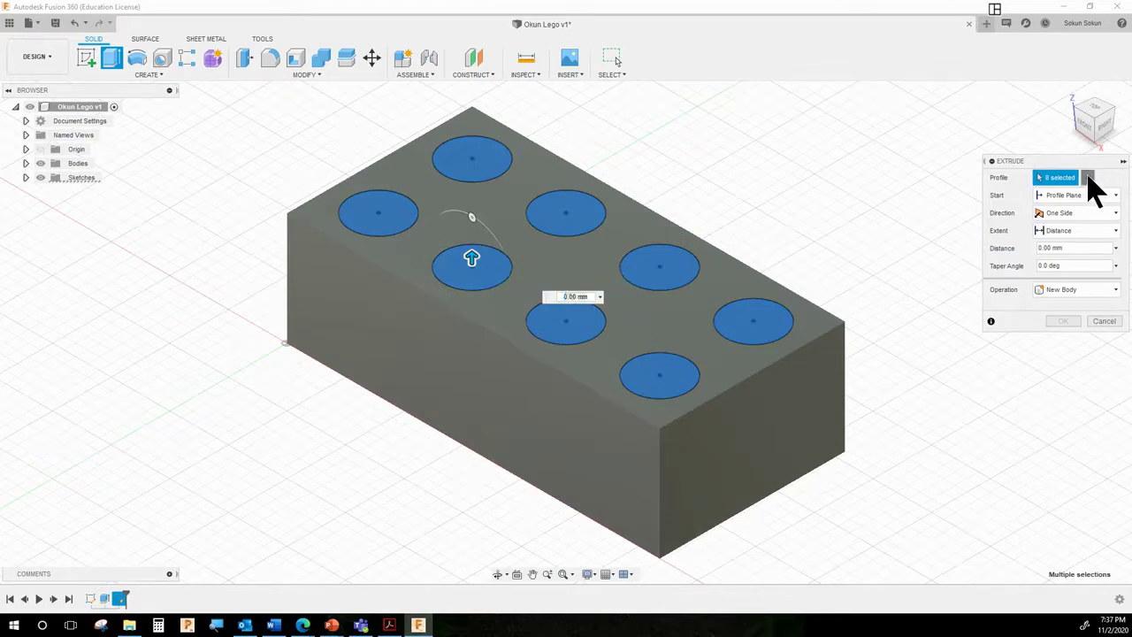
Step: Clear the extrusion's profile selection and select all eight stud circles again
click(1088, 177)
click(391, 219)
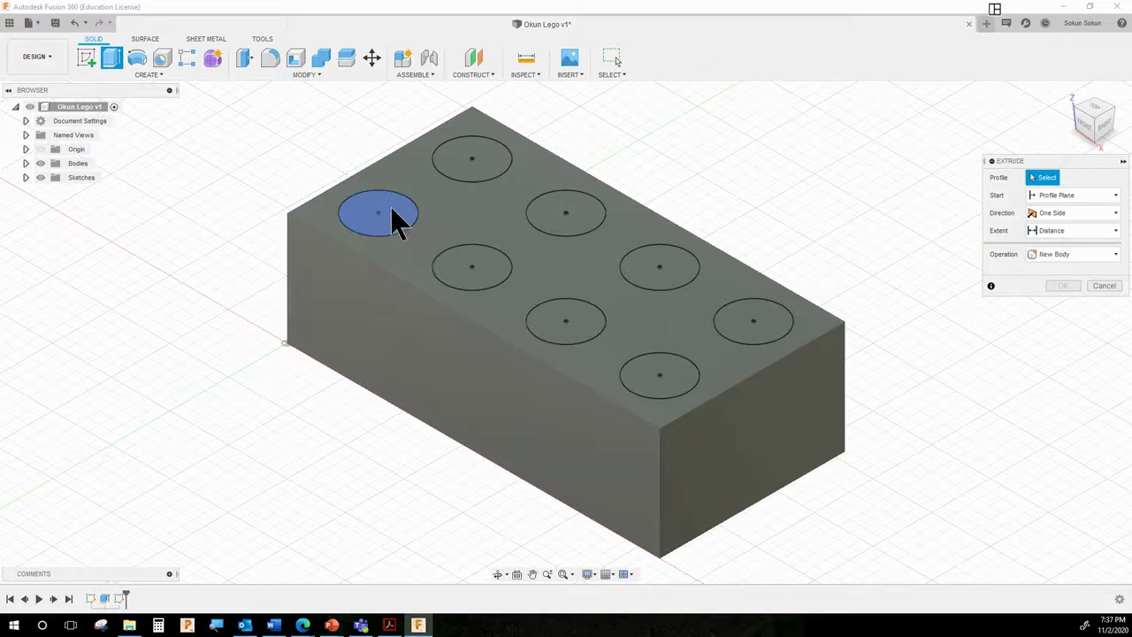
click(486, 171)
click(570, 226)
click(473, 283)
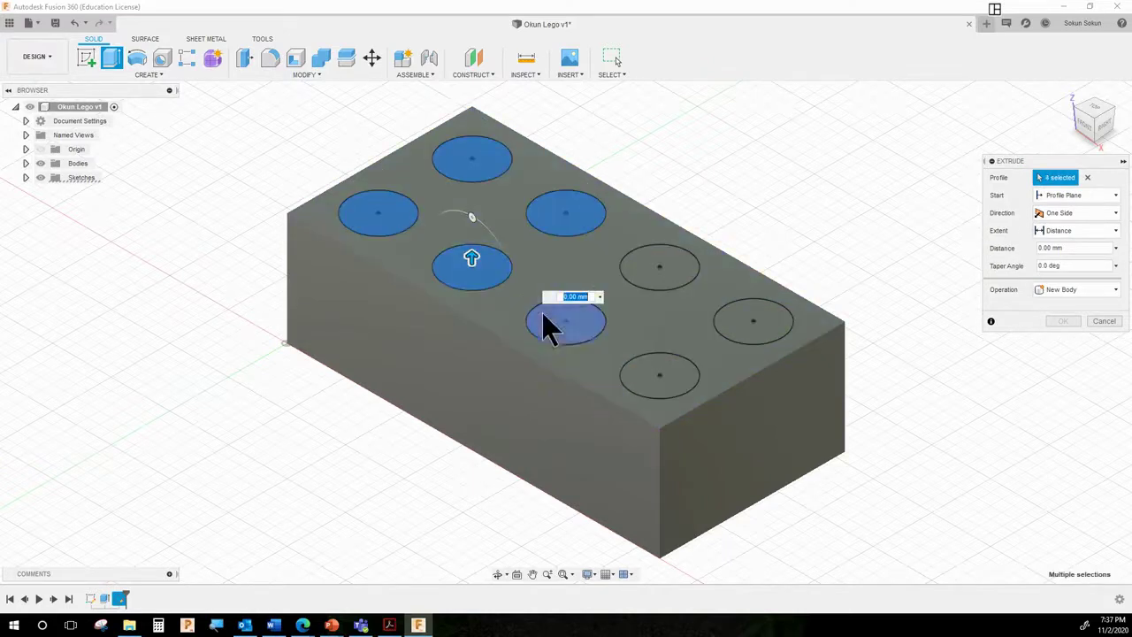
click(574, 332)
click(662, 281)
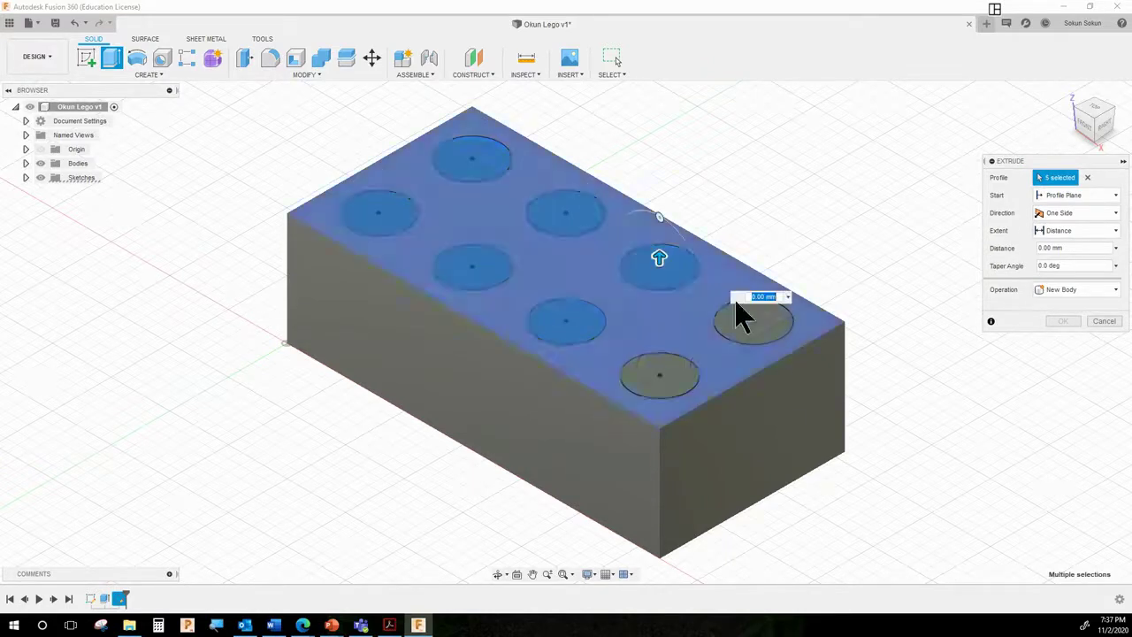
click(764, 343)
click(668, 381)
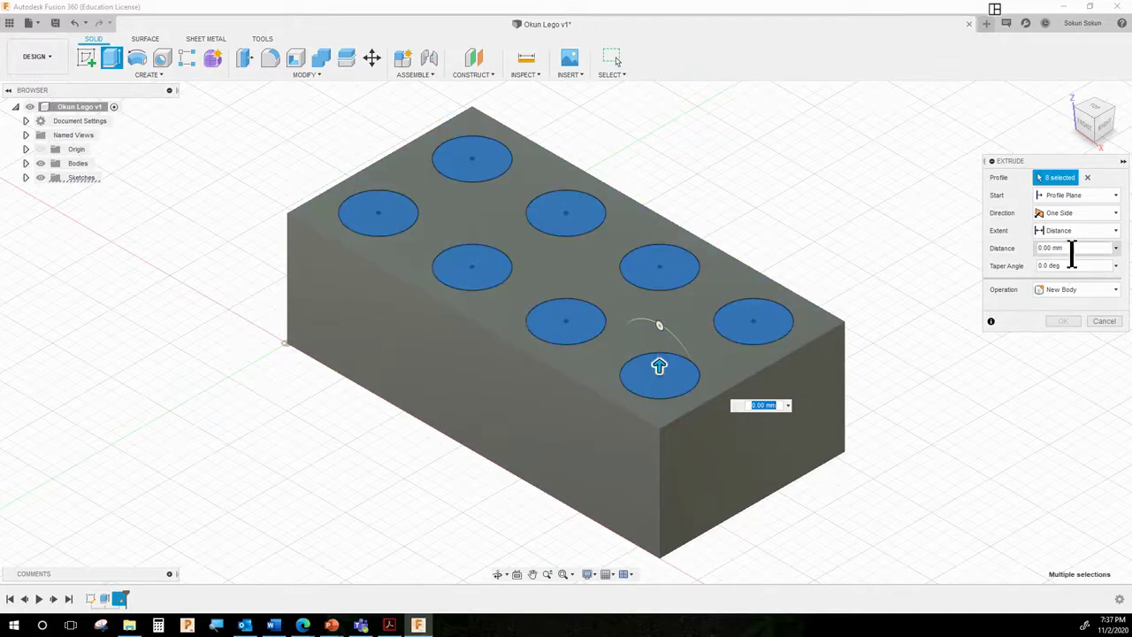
Step: Extrude the eight stud circles One Side by 1.8 mm with the Join operation
click(1072, 215)
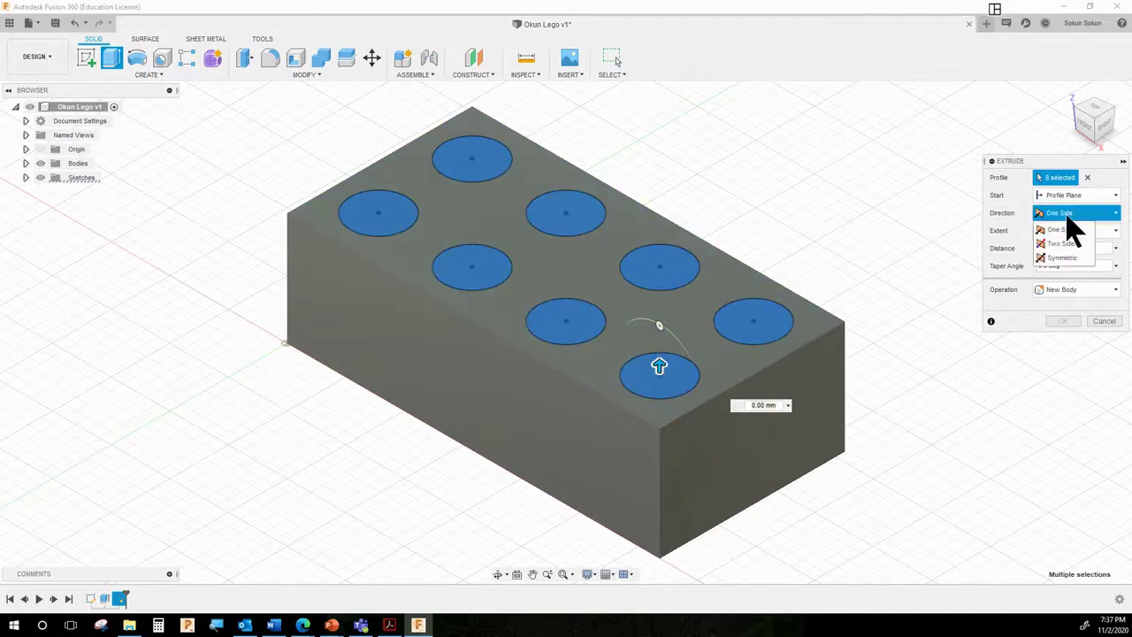
click(1071, 229)
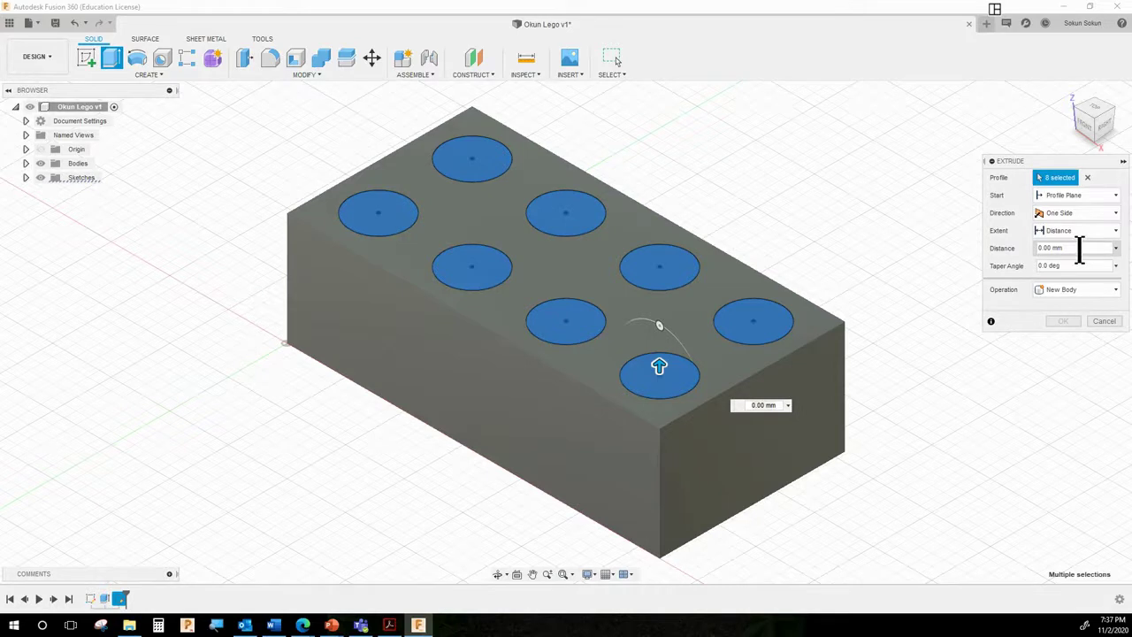
click(1040, 251)
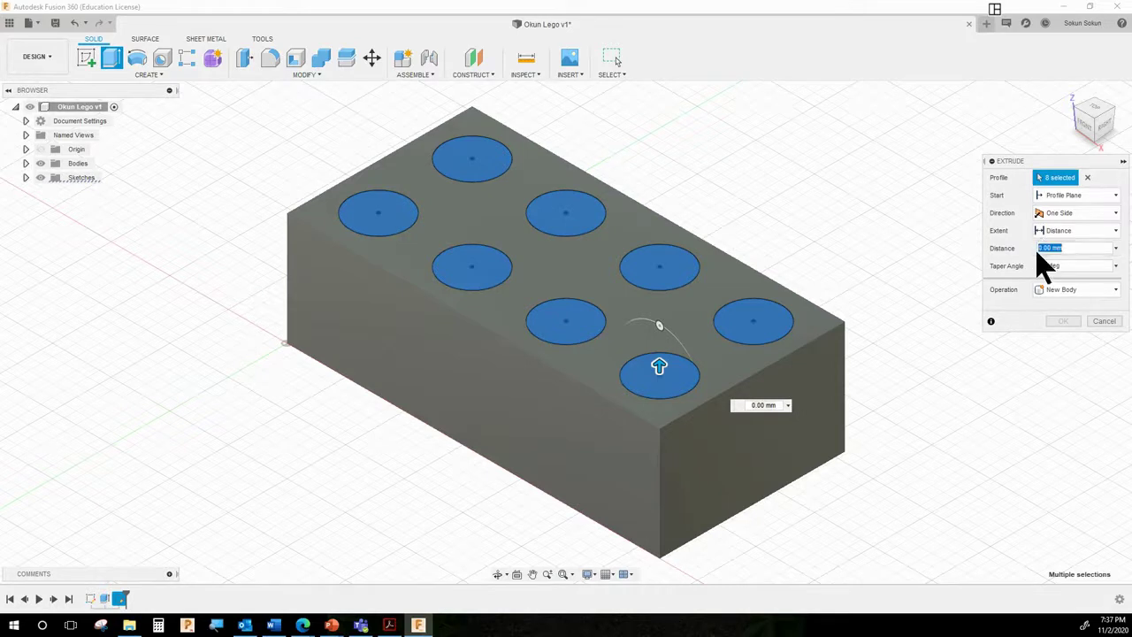
text(1.8)
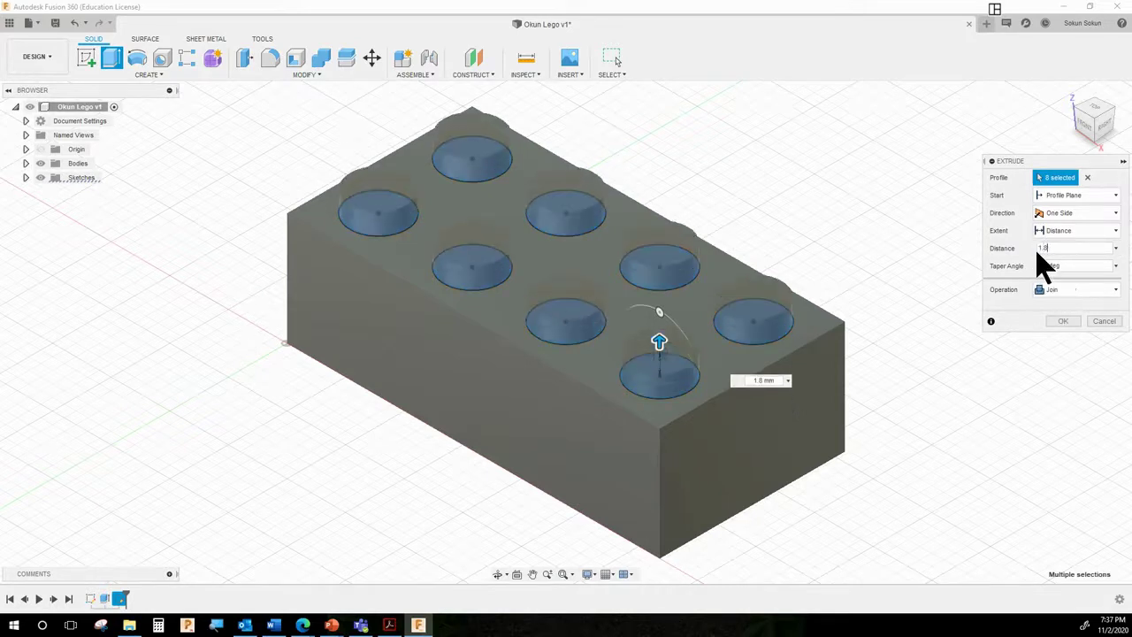
click(1092, 292)
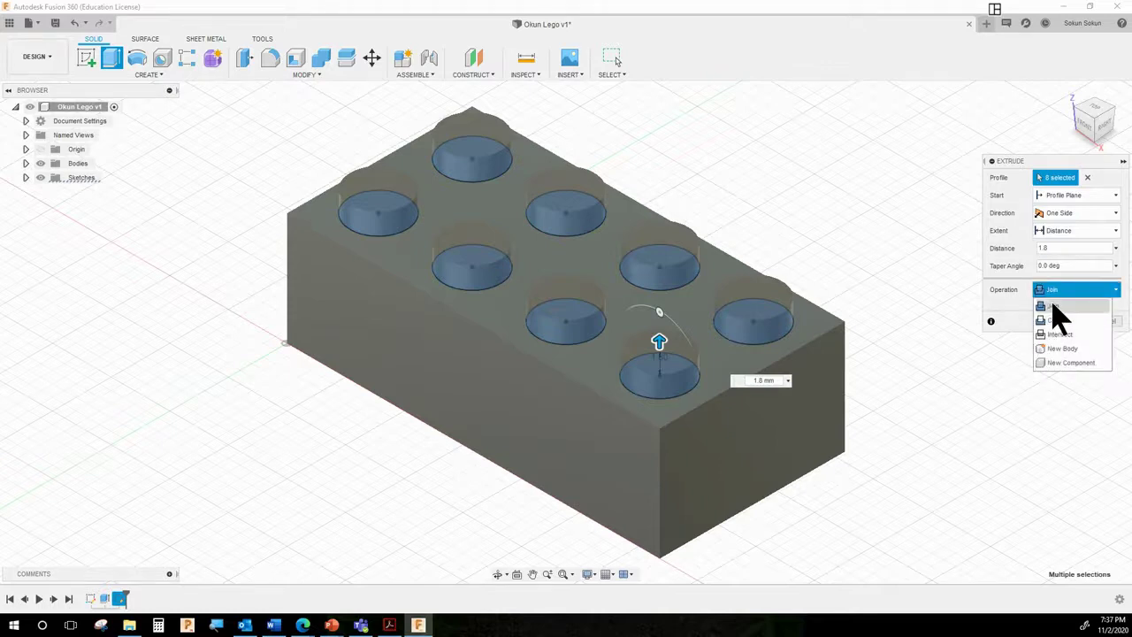
click(1052, 305)
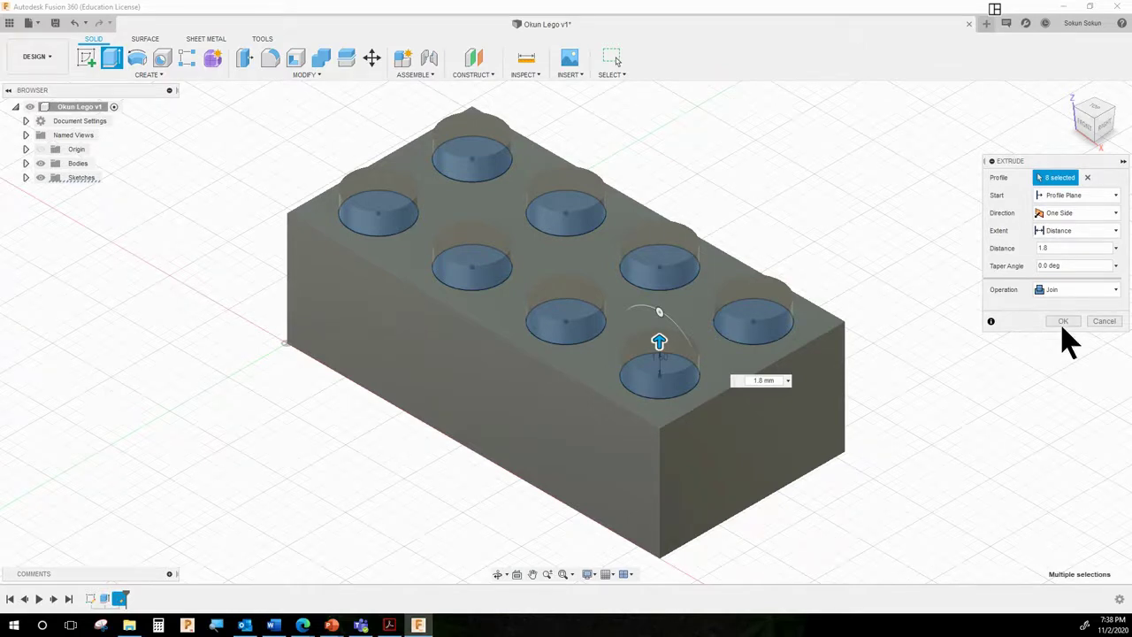
click(1064, 321)
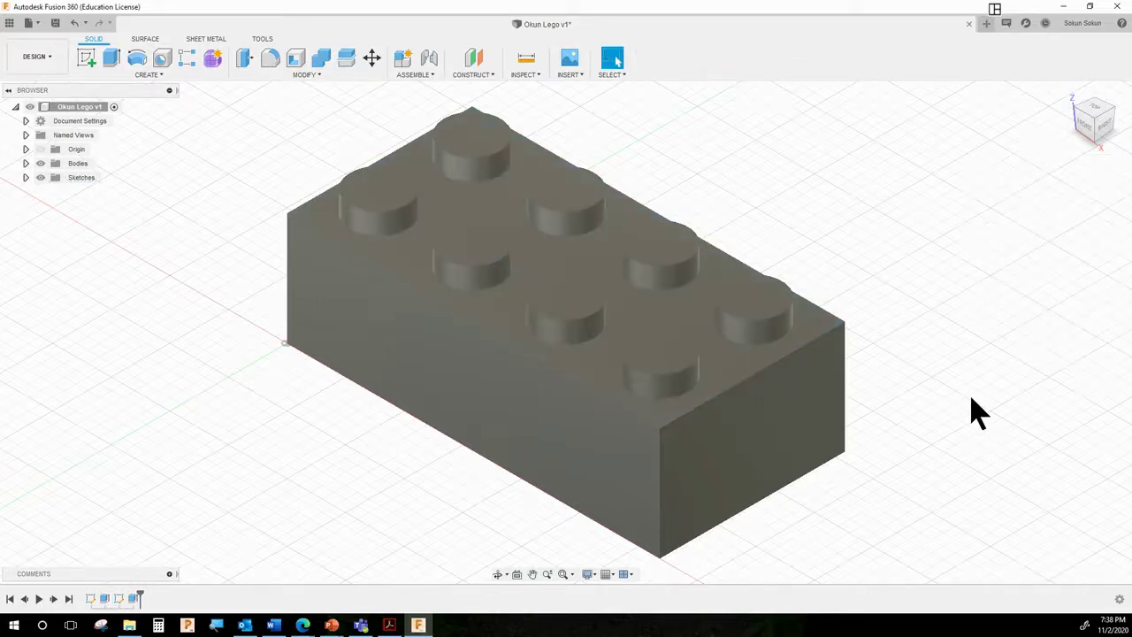
Step: Change the model's visual style to Shaded with Visible Edges Only
click(587, 574)
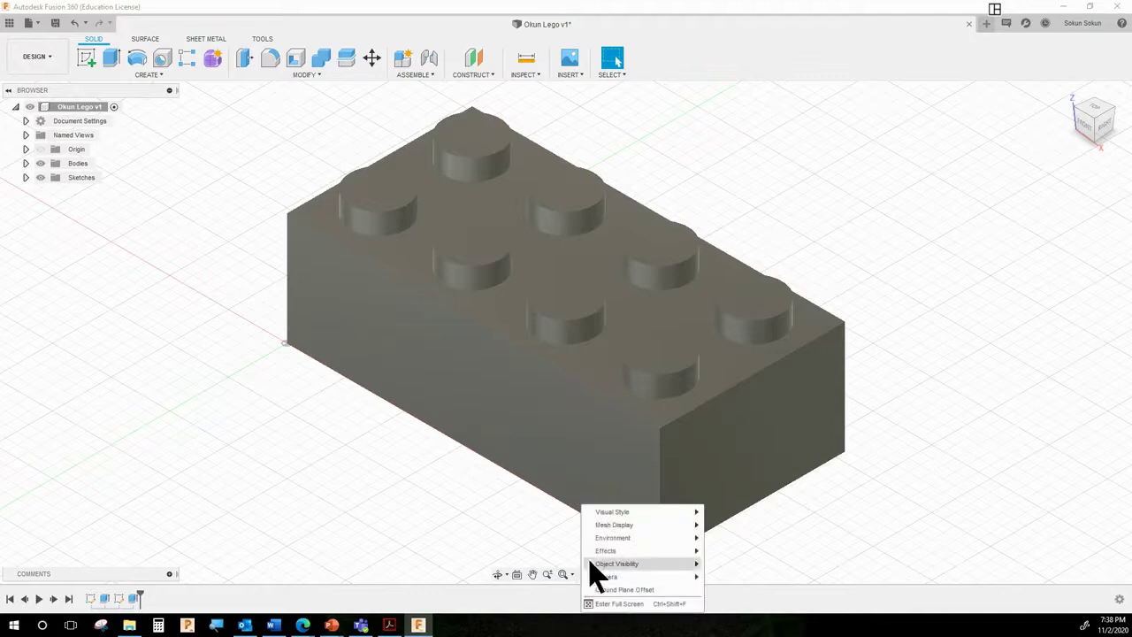
mouse_move(620, 513)
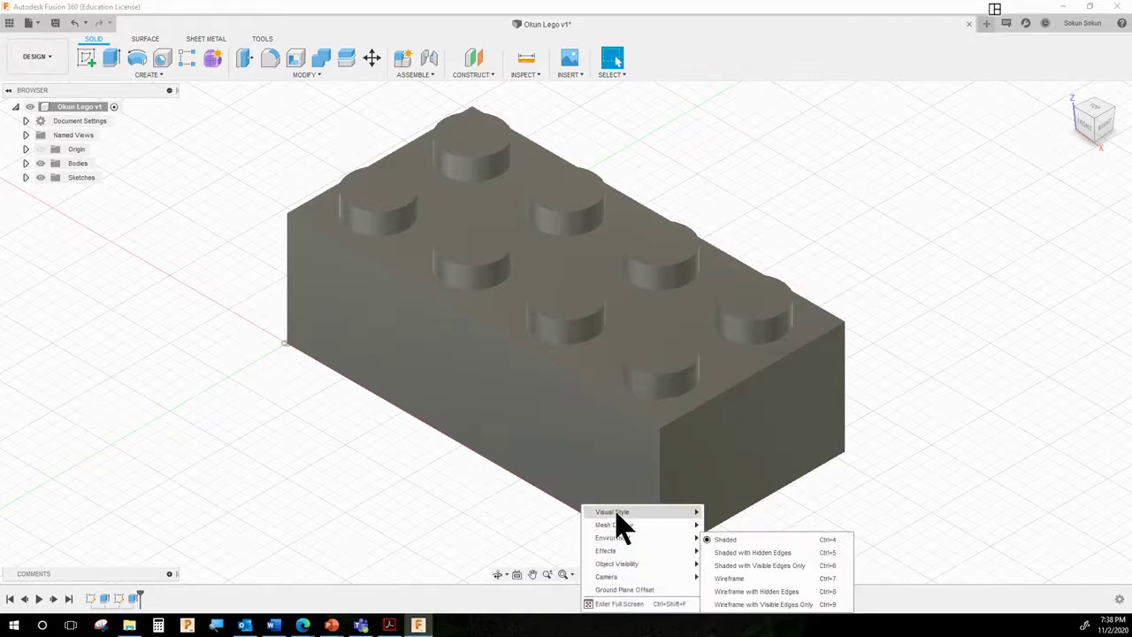
click(759, 566)
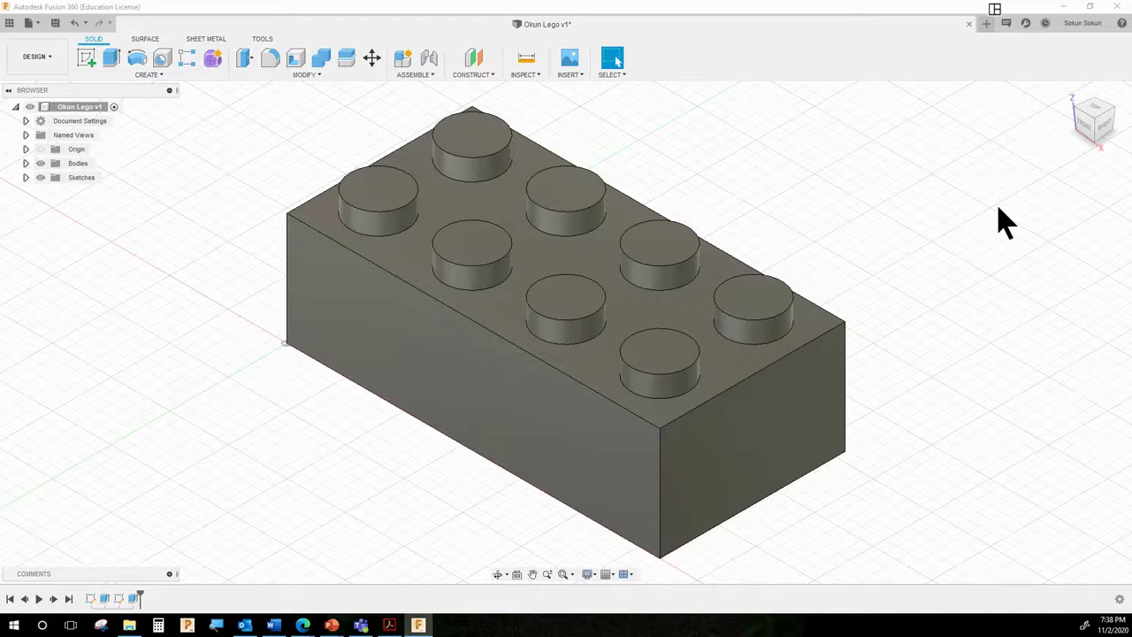
Step: Show the brick in the Shaded visual style, and restore Shaded with Visible Edges Only
click(588, 576)
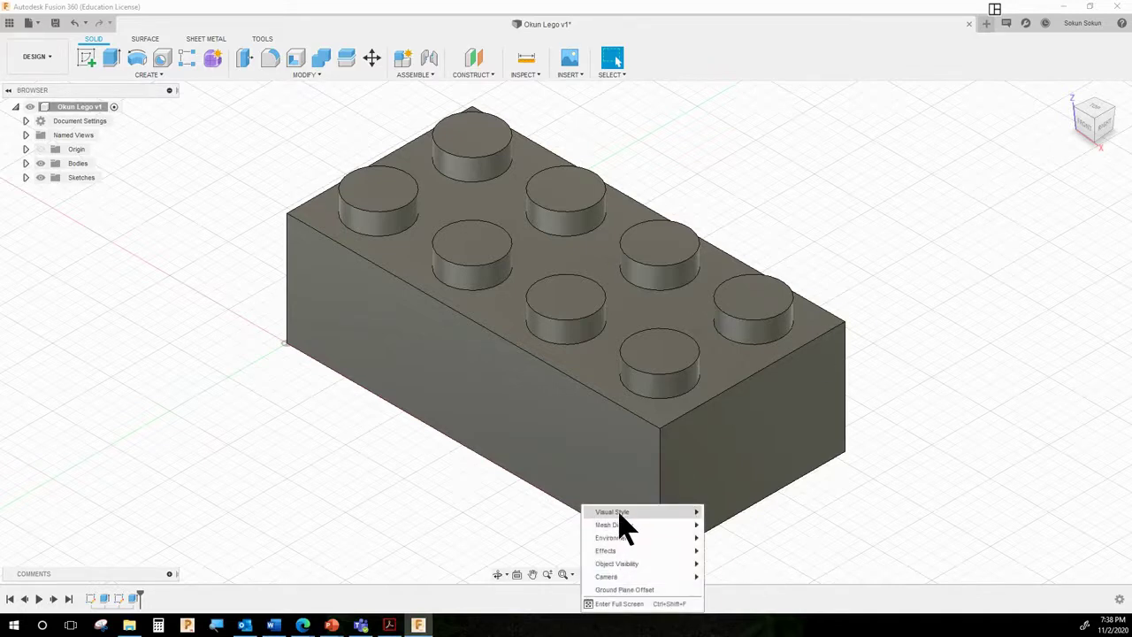
mouse_move(619, 515)
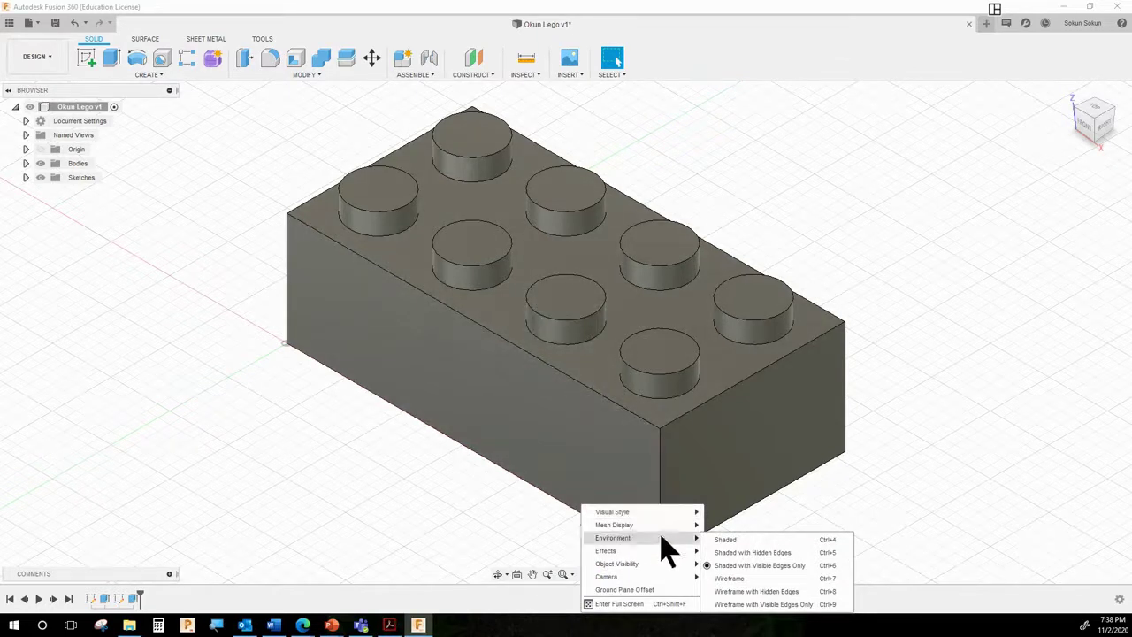
click(732, 514)
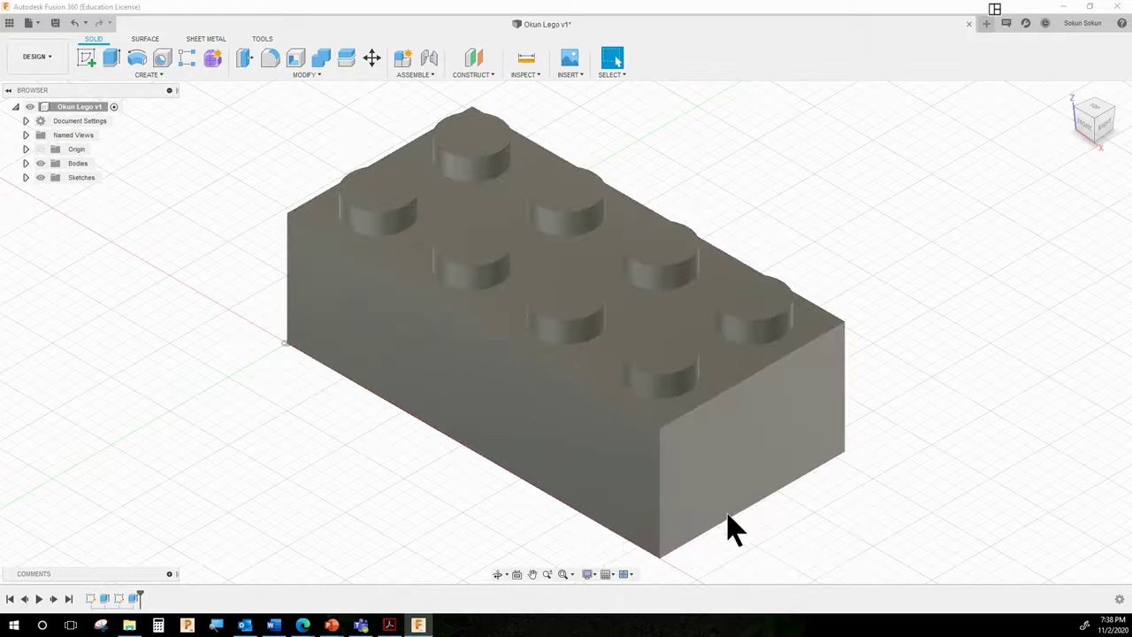
click(591, 574)
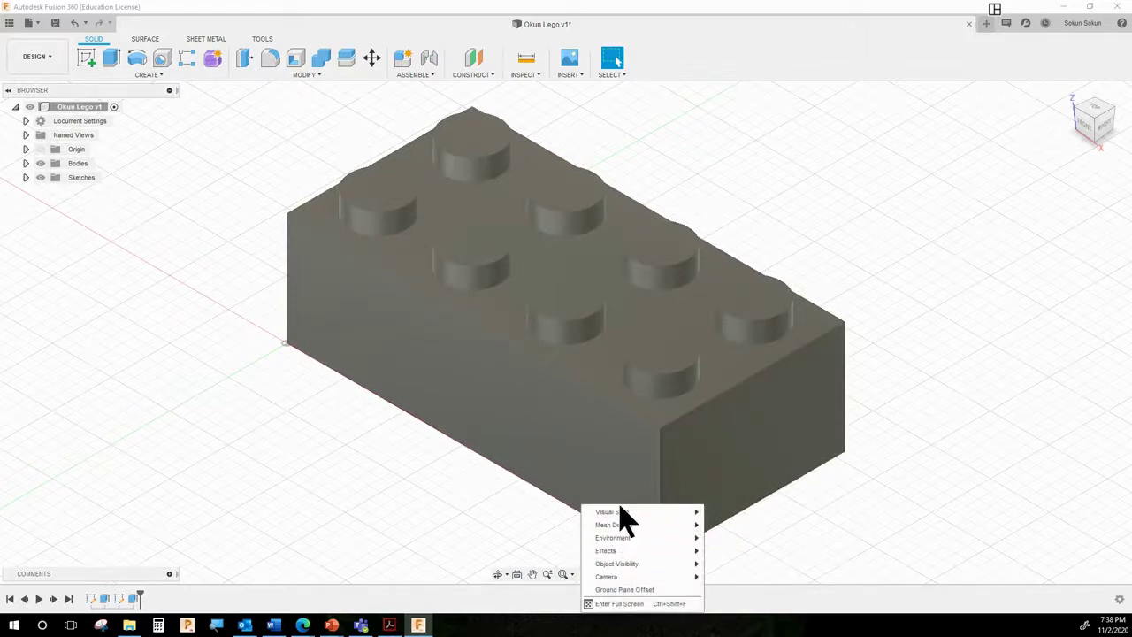
mouse_move(690, 513)
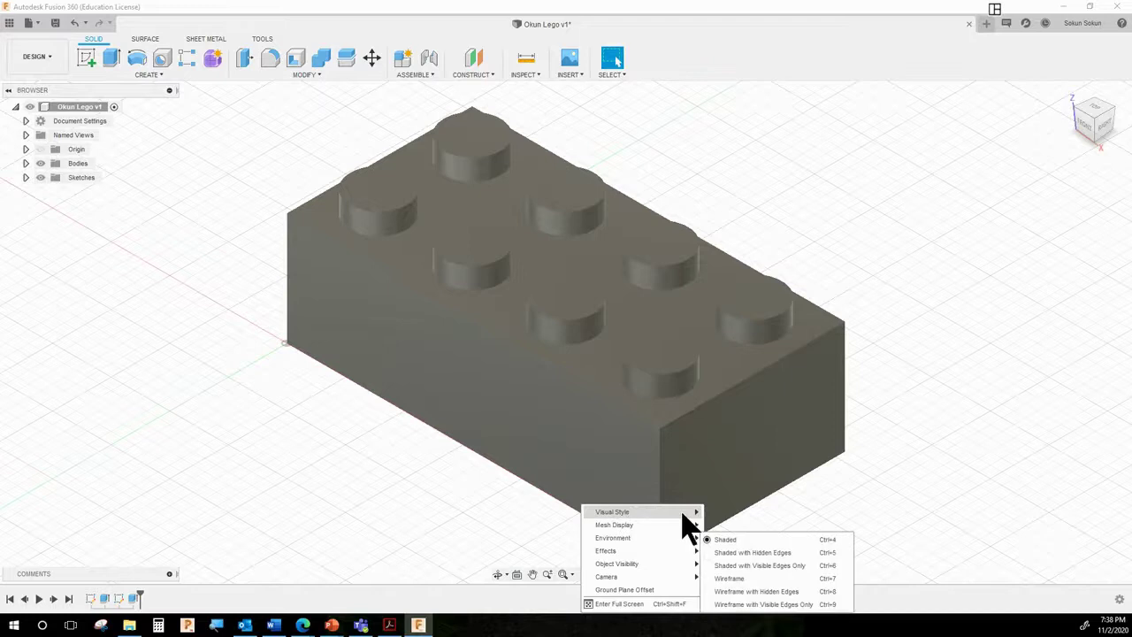
click(747, 565)
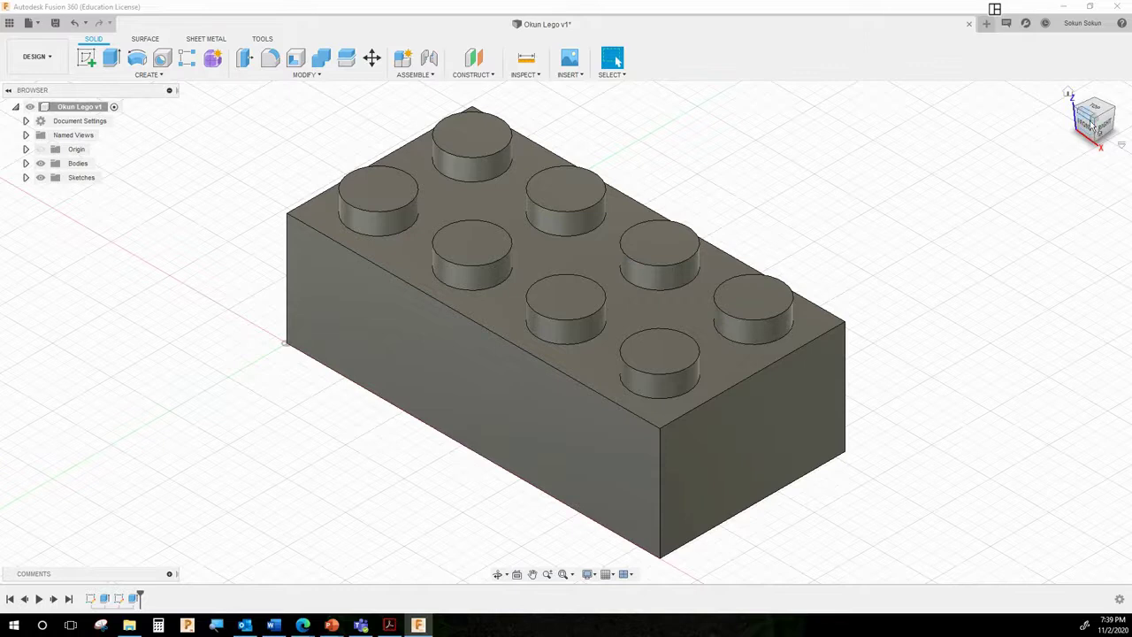
Step: Start a new sketch on the flat bottom face of the brick
shift+middle_drag(858, 147, 863, 68)
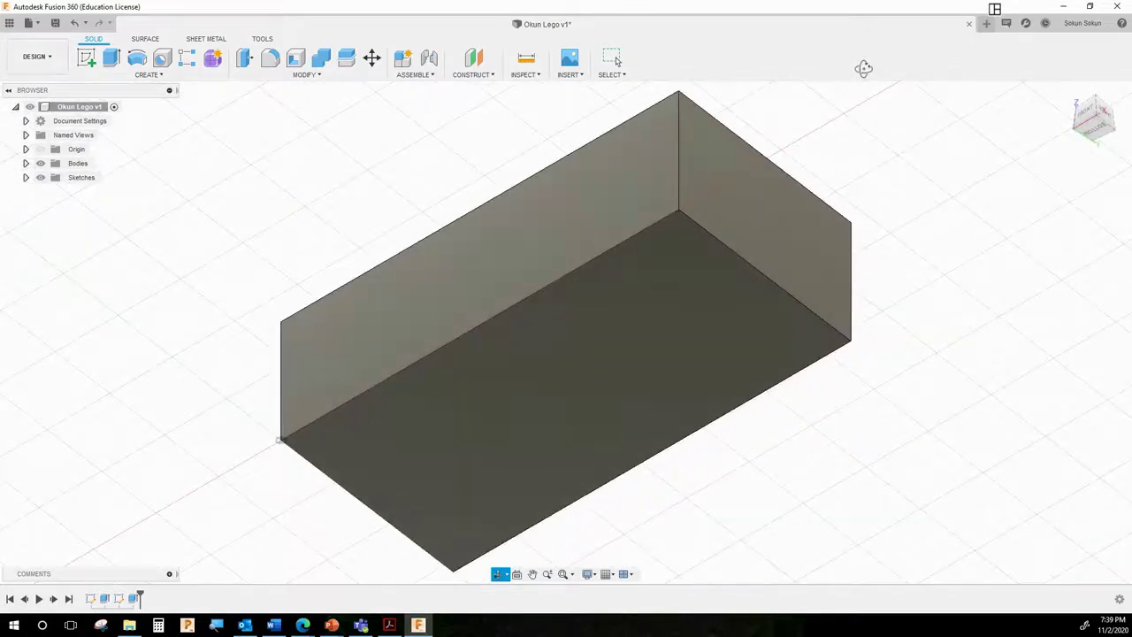
key(F6)
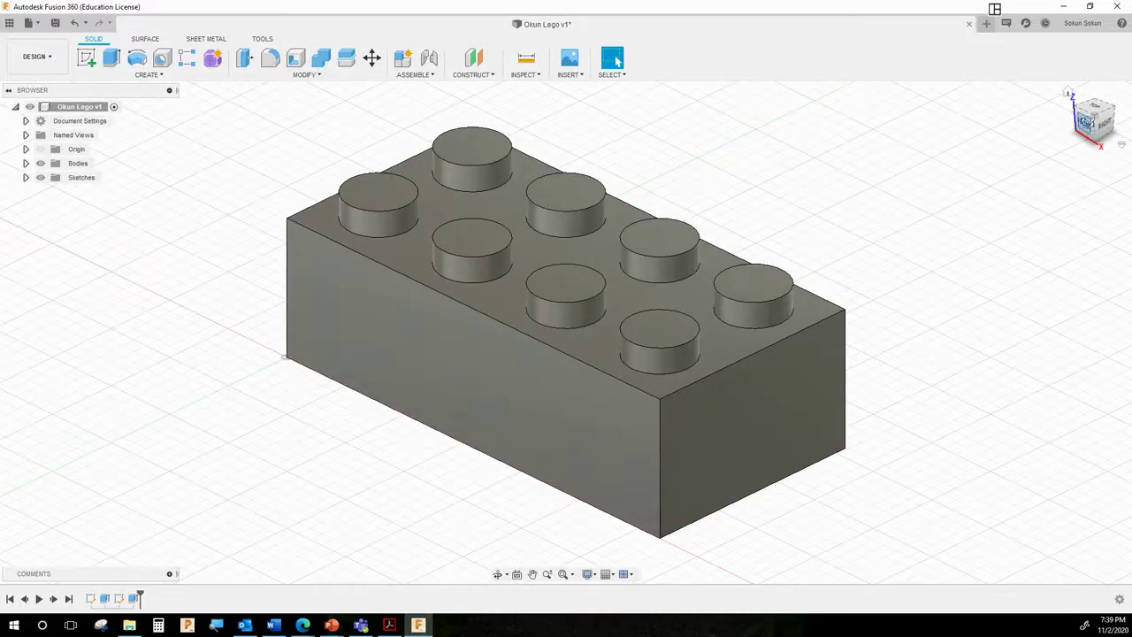
click(1081, 144)
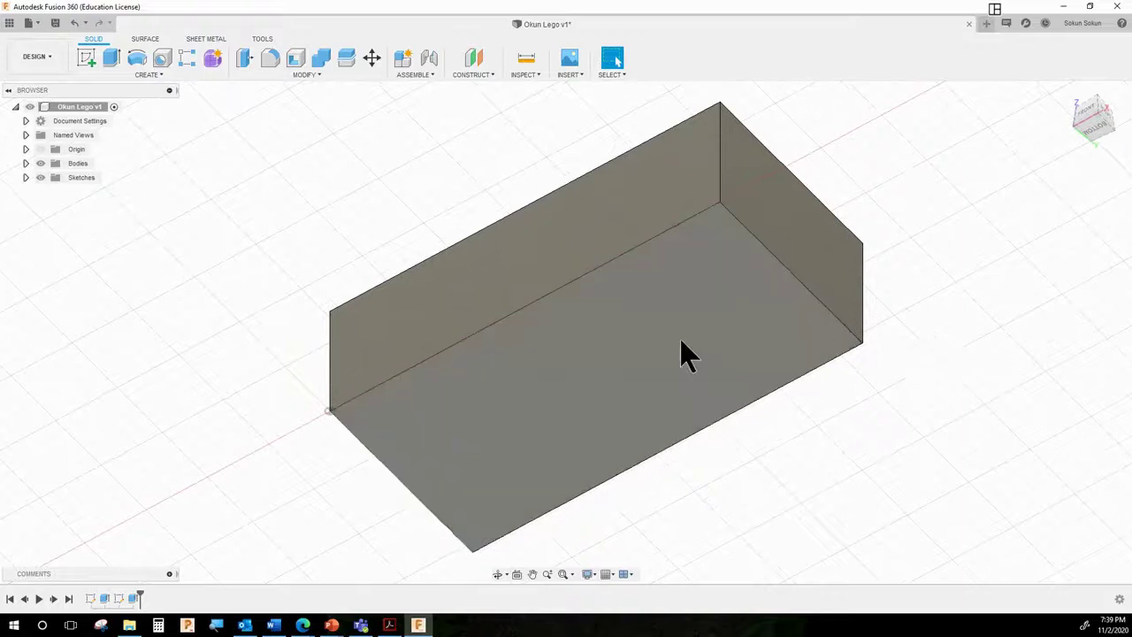
scroll(849, 319, down, 2)
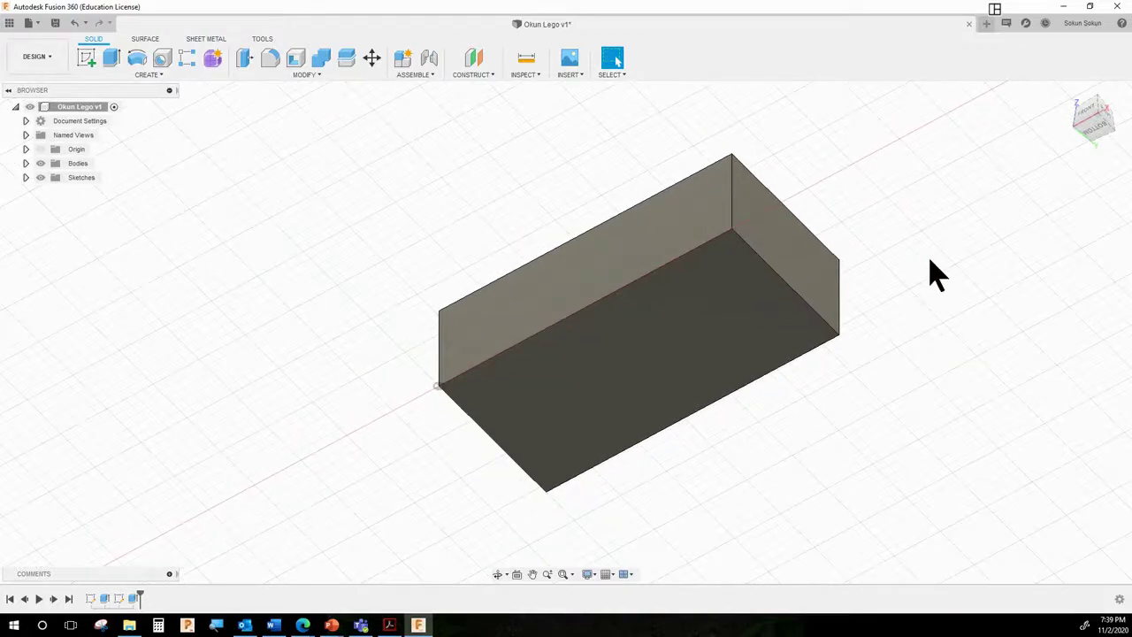
scroll(937, 274, up, 4)
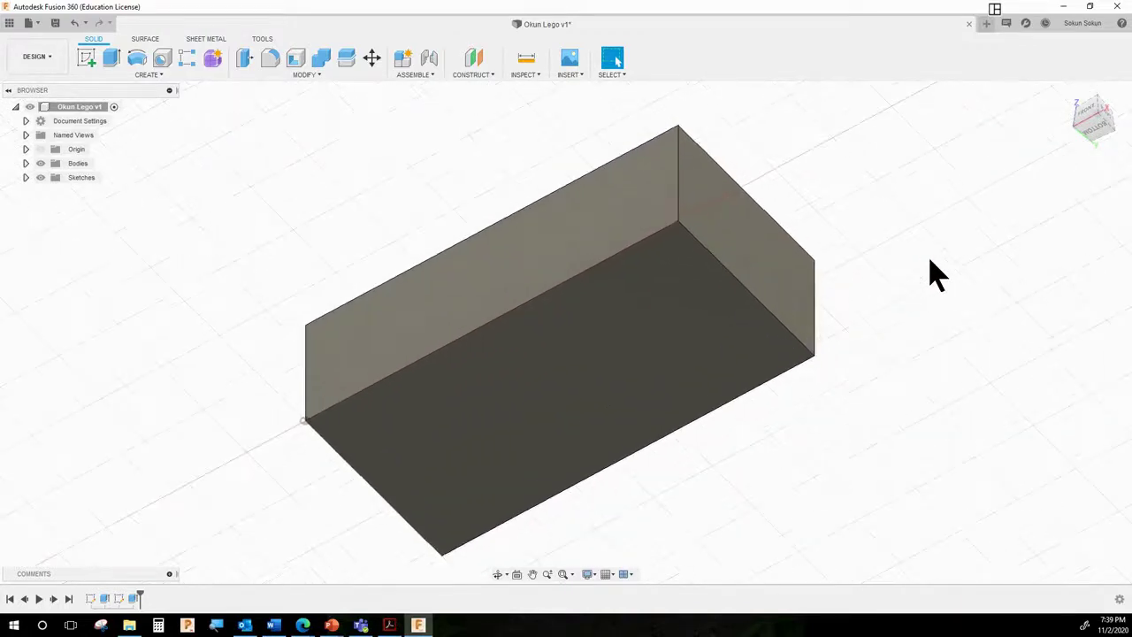
scroll(618, 397, down, 1)
scroll(574, 403, down, 1)
scroll(574, 404, up, 1)
scroll(574, 403, down, 1)
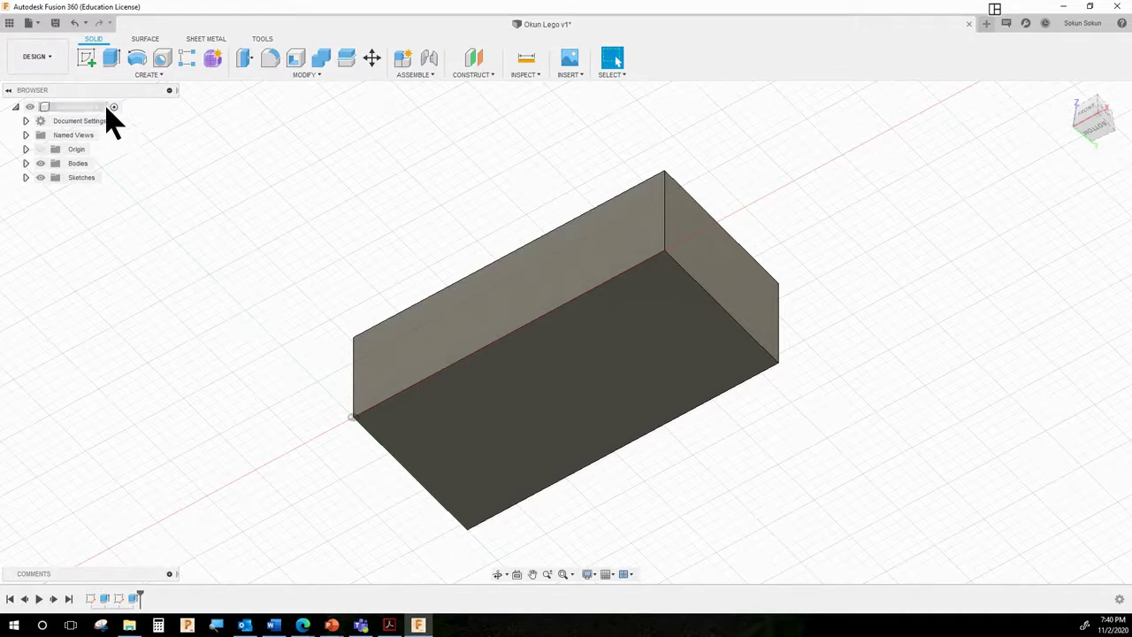
click(87, 60)
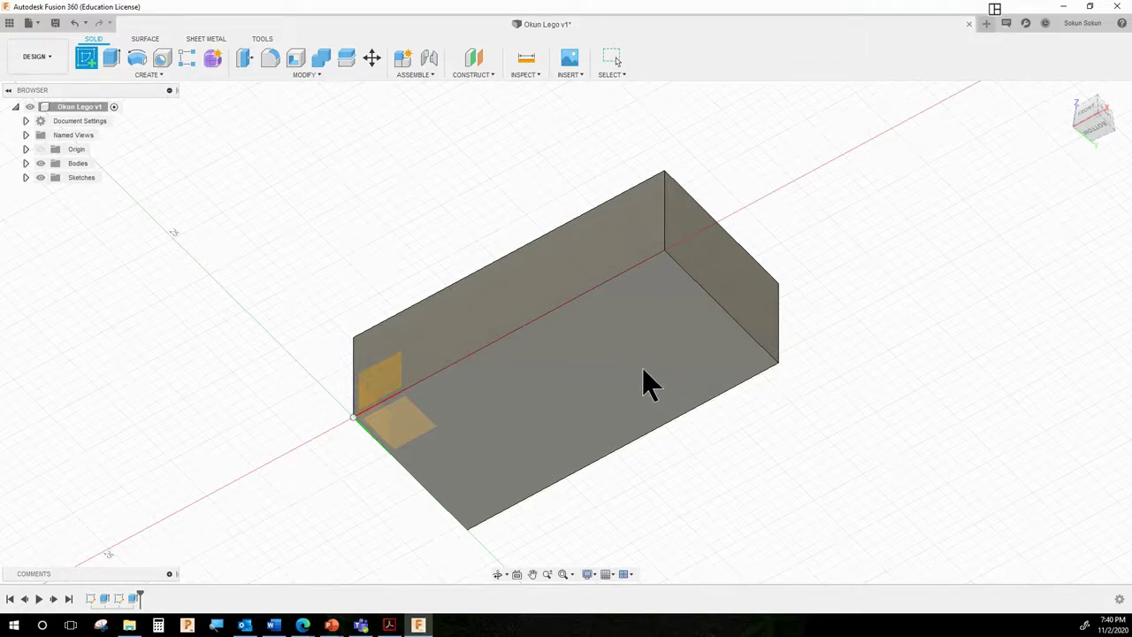
click(692, 391)
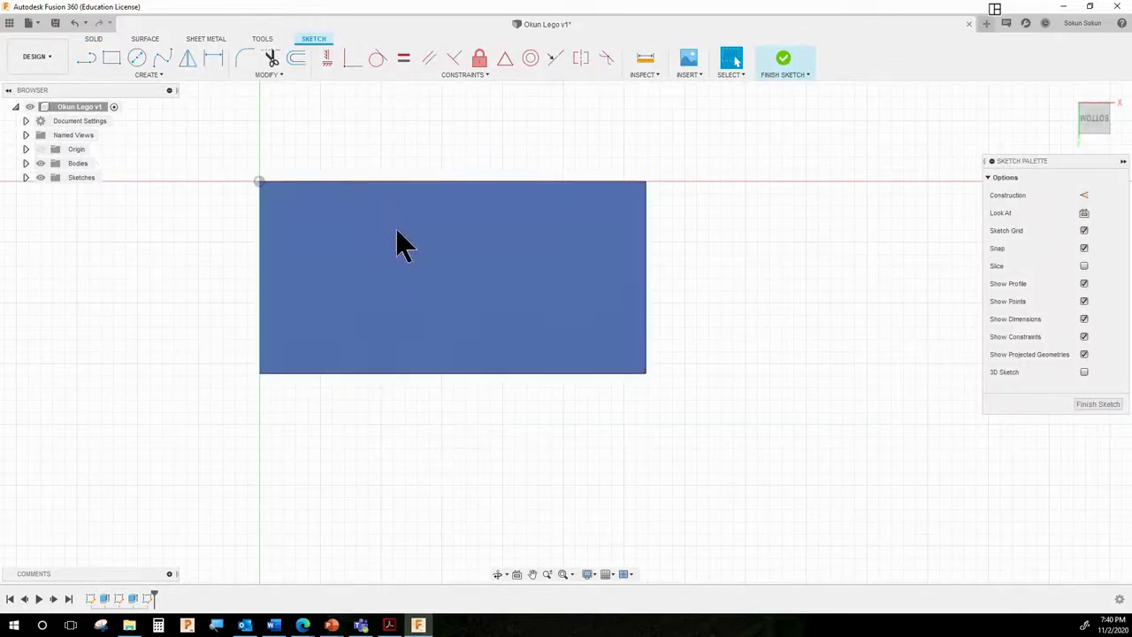
Step: Offset the bottom face's rectangular outline inward with chain selection, using an offset position of -1.2 mm
click(260, 75)
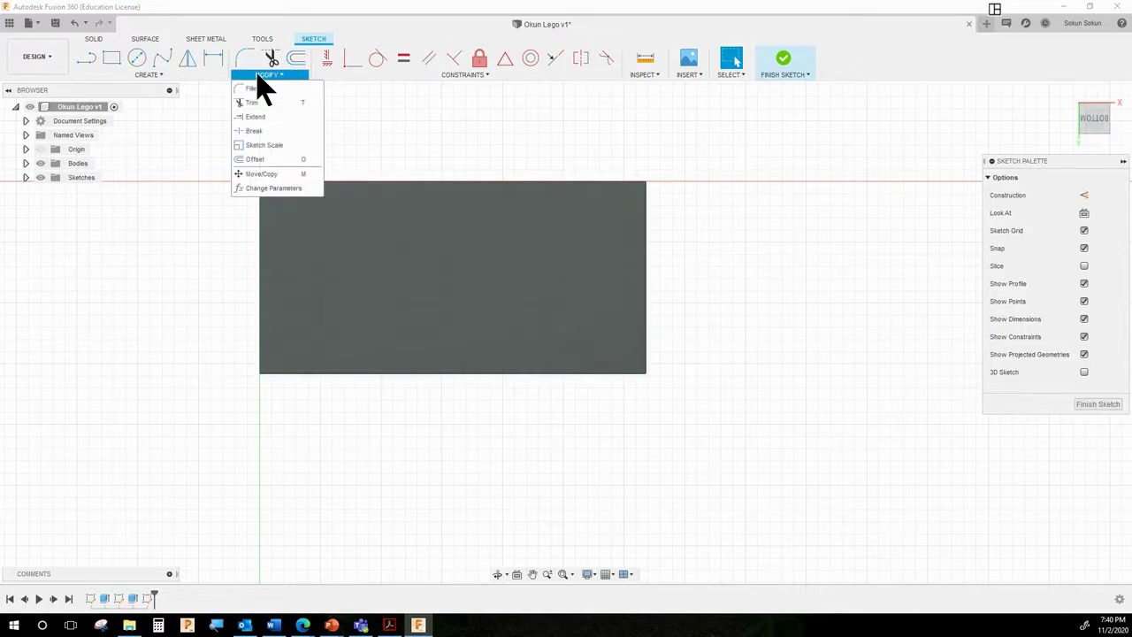
click(182, 76)
click(265, 74)
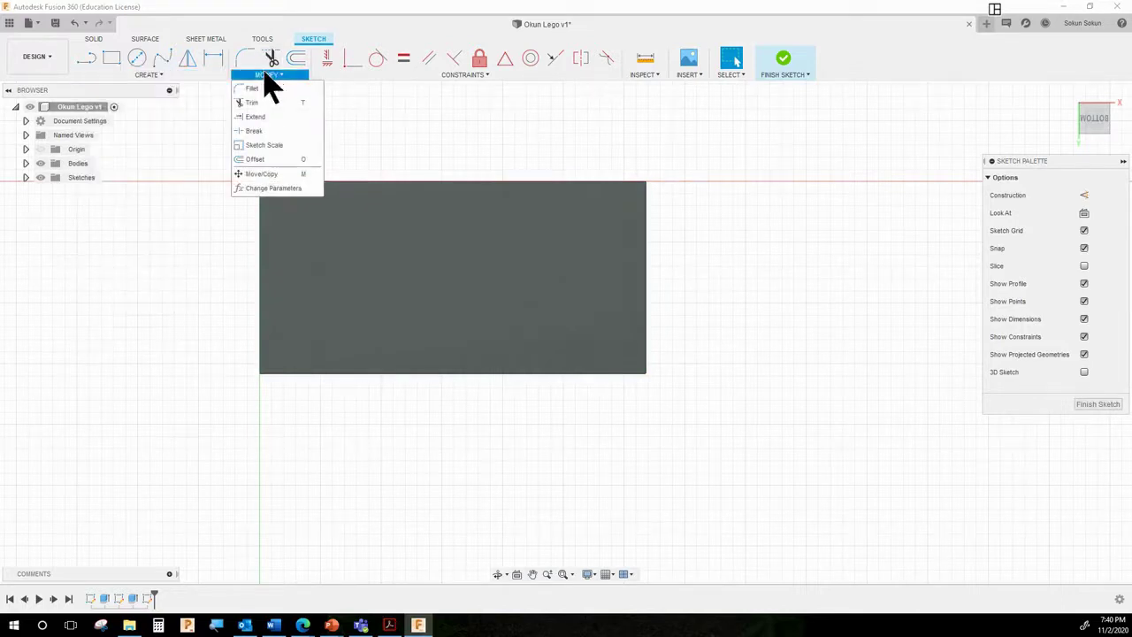
click(248, 160)
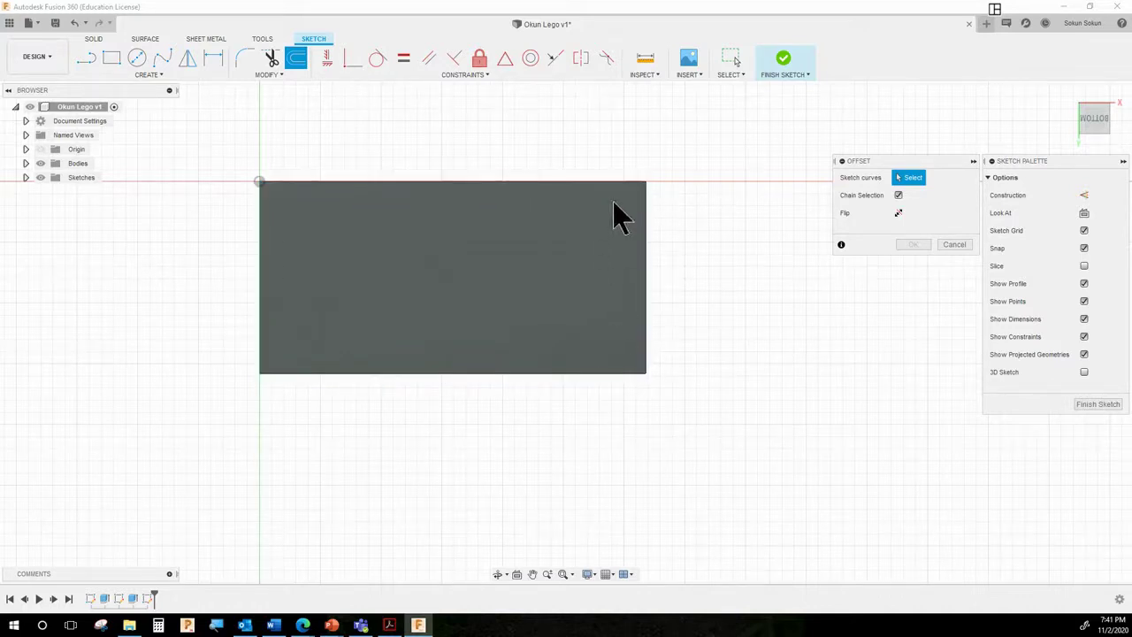
click(510, 184)
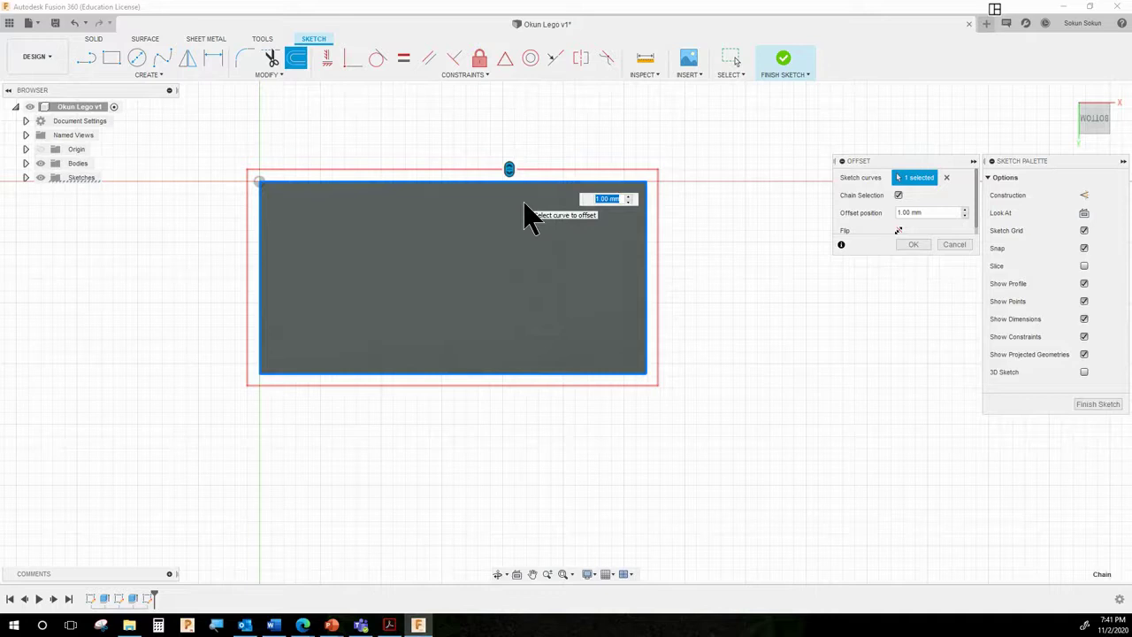
drag(508, 169, 509, 194)
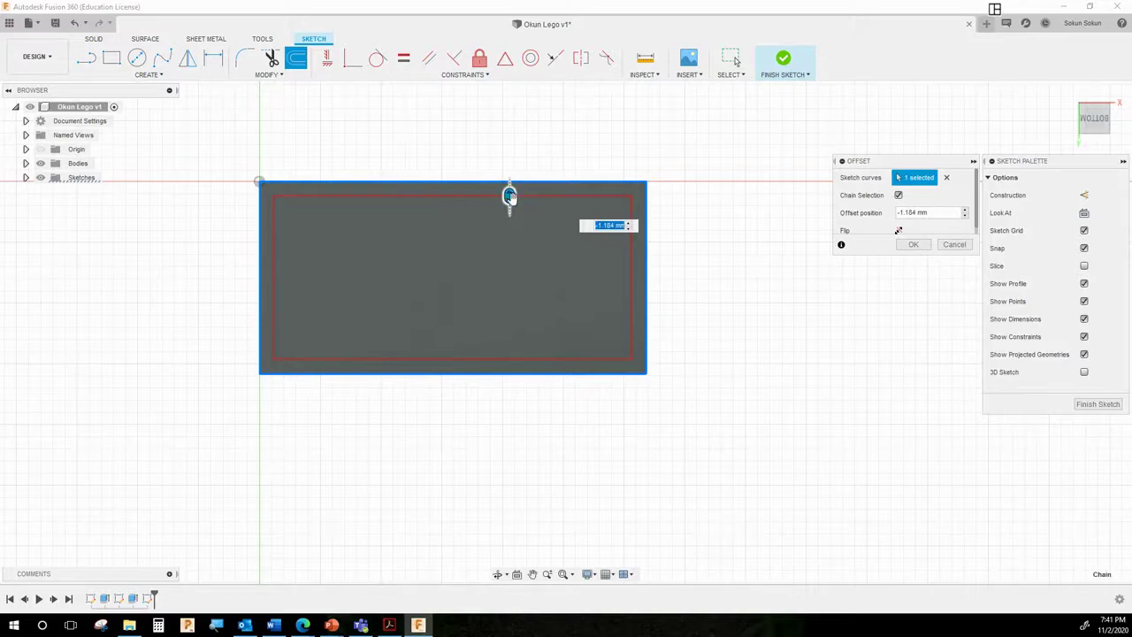
text(-1.2)
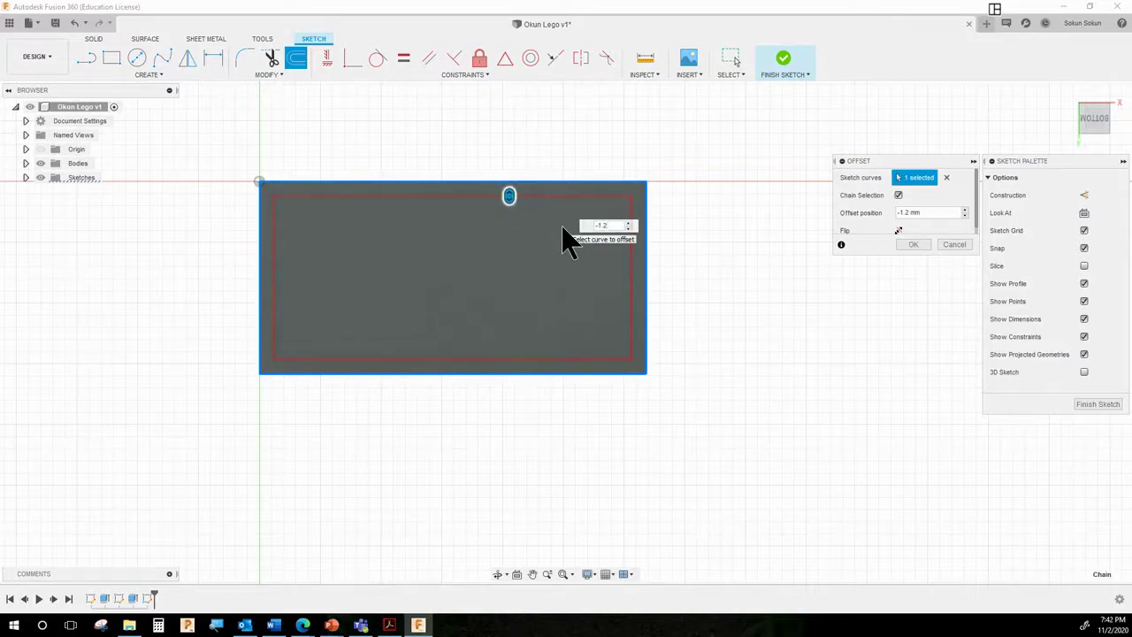
click(914, 245)
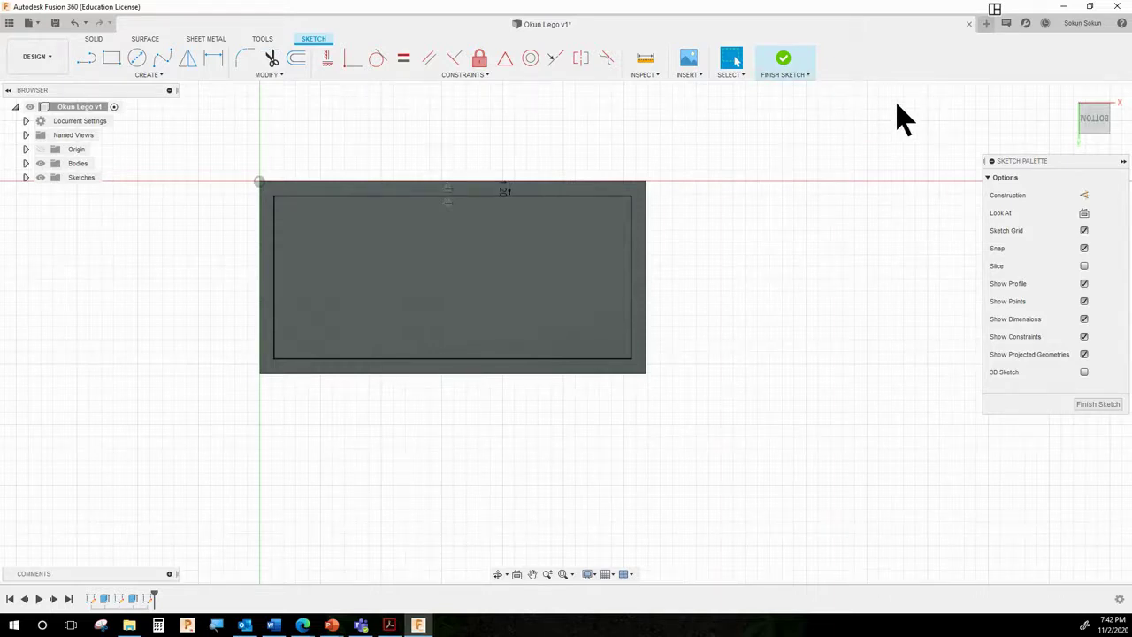
click(331, 316)
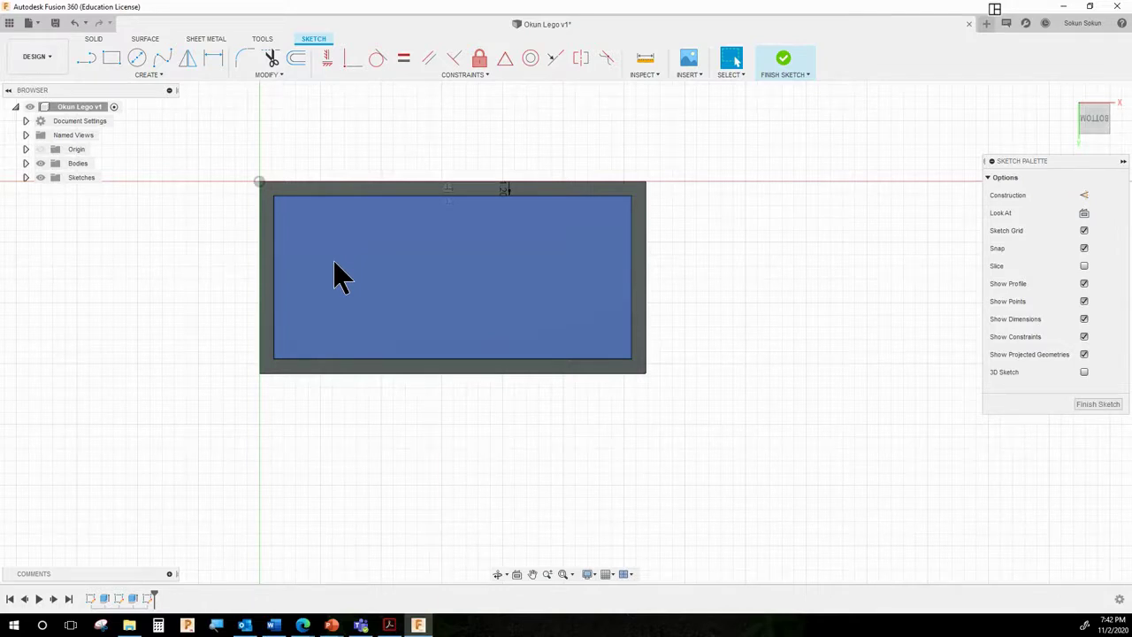
key(Escape)
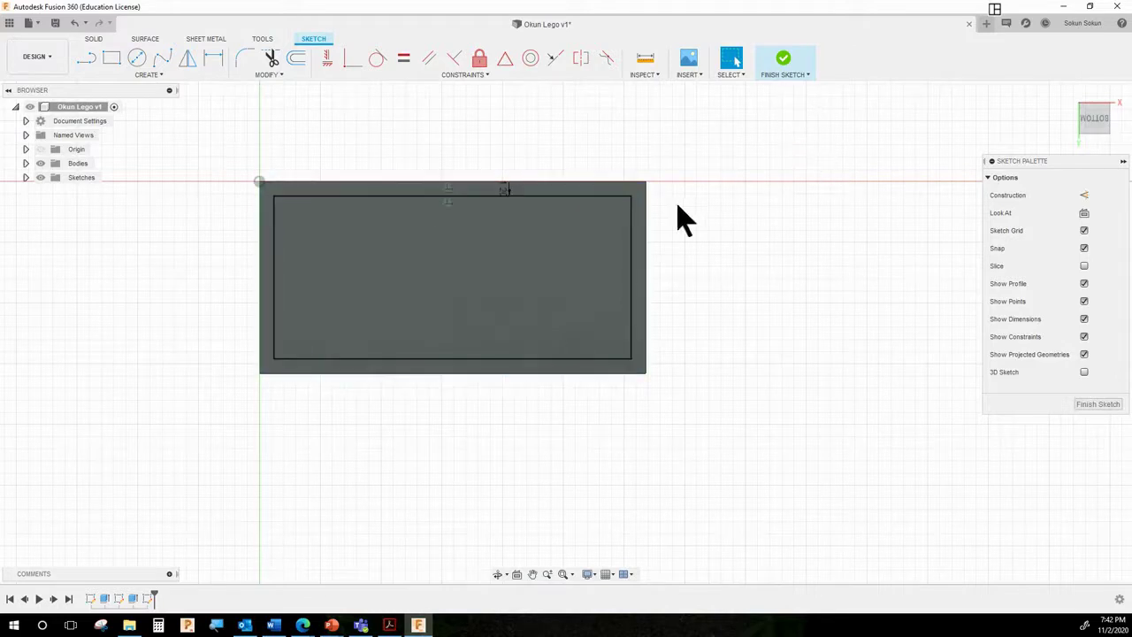
click(382, 272)
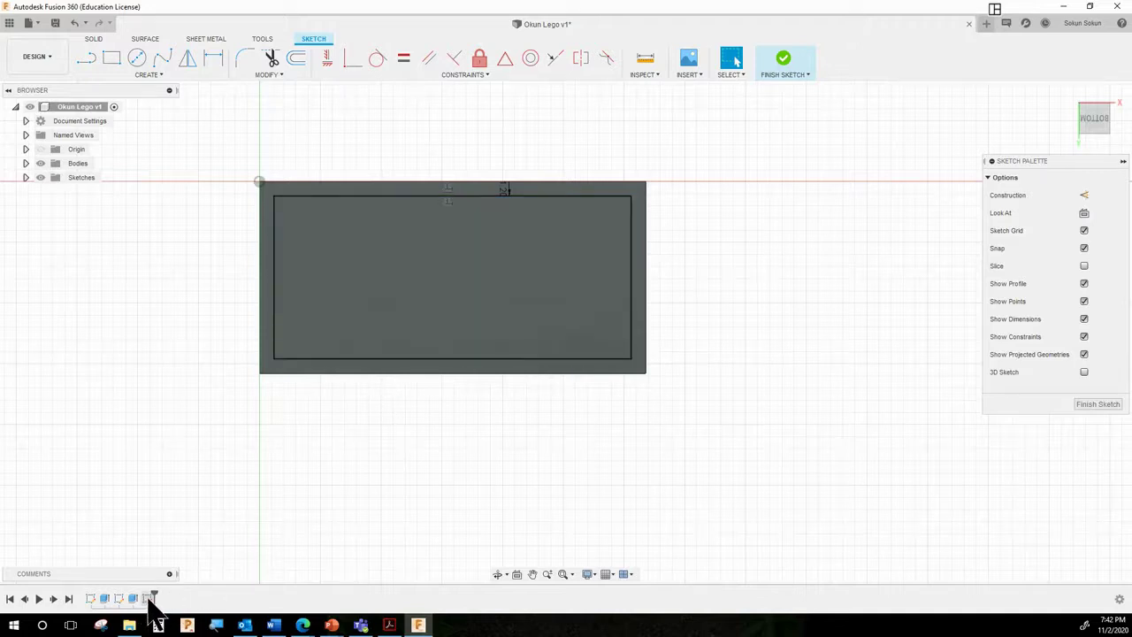
click(356, 299)
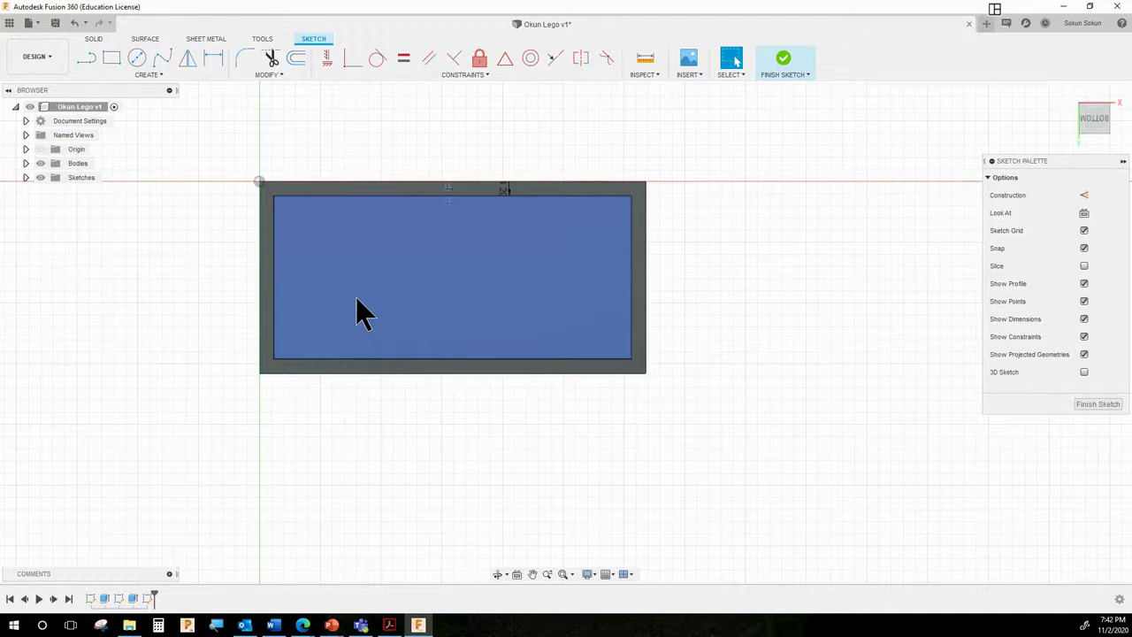
key(Escape)
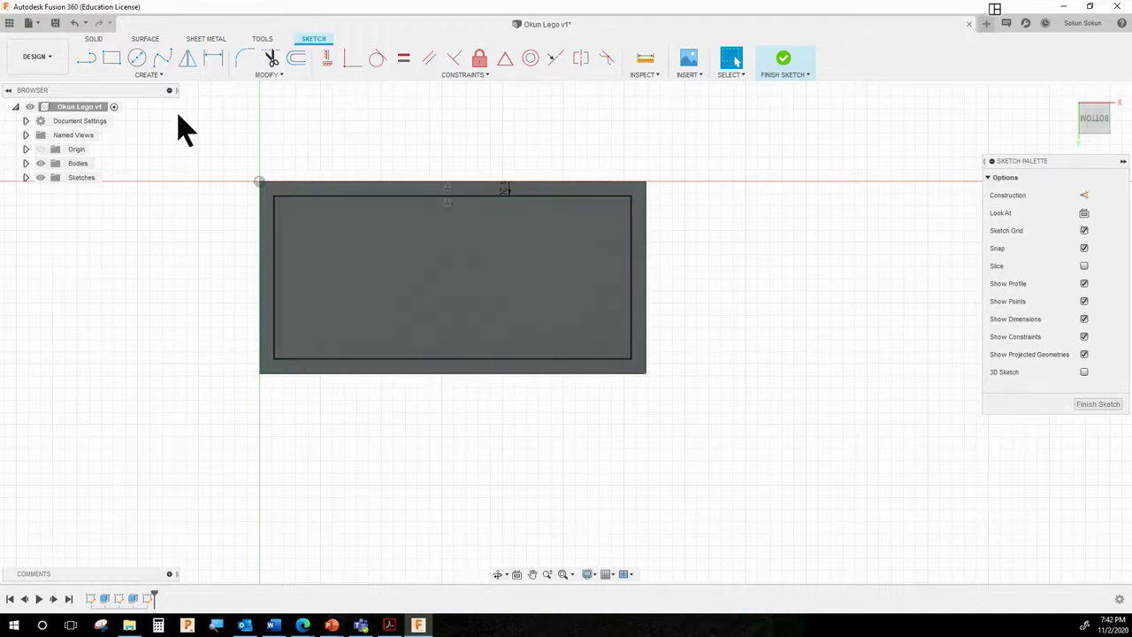
Step: Sketch a 6.514 mm diameter circle inside the inset rectangle, in the half nearer the origin
click(138, 59)
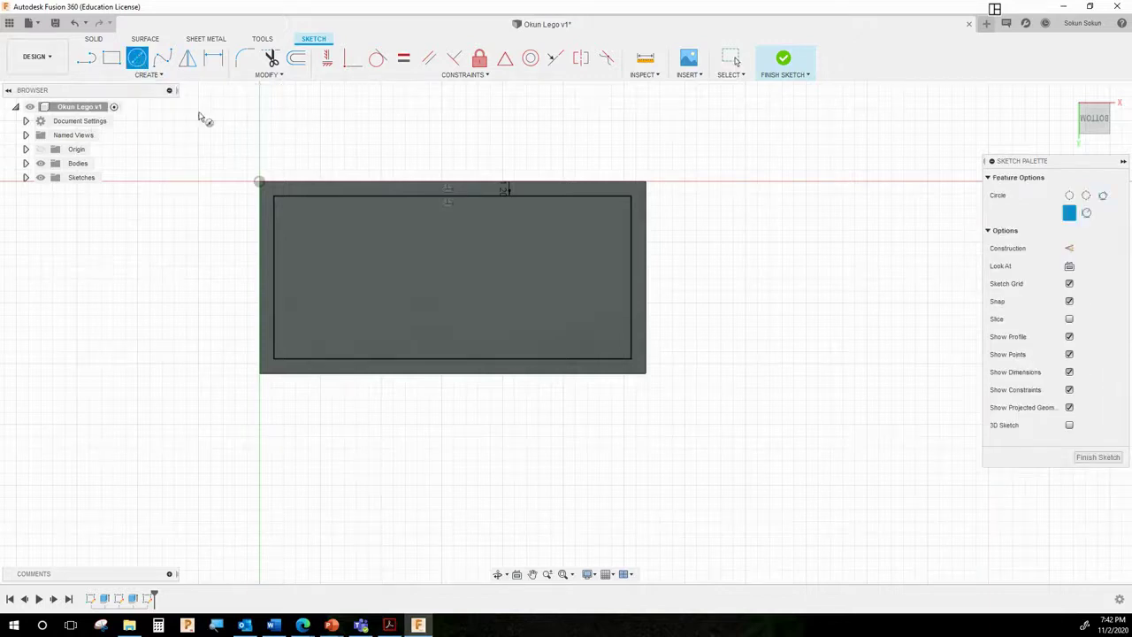
click(362, 270)
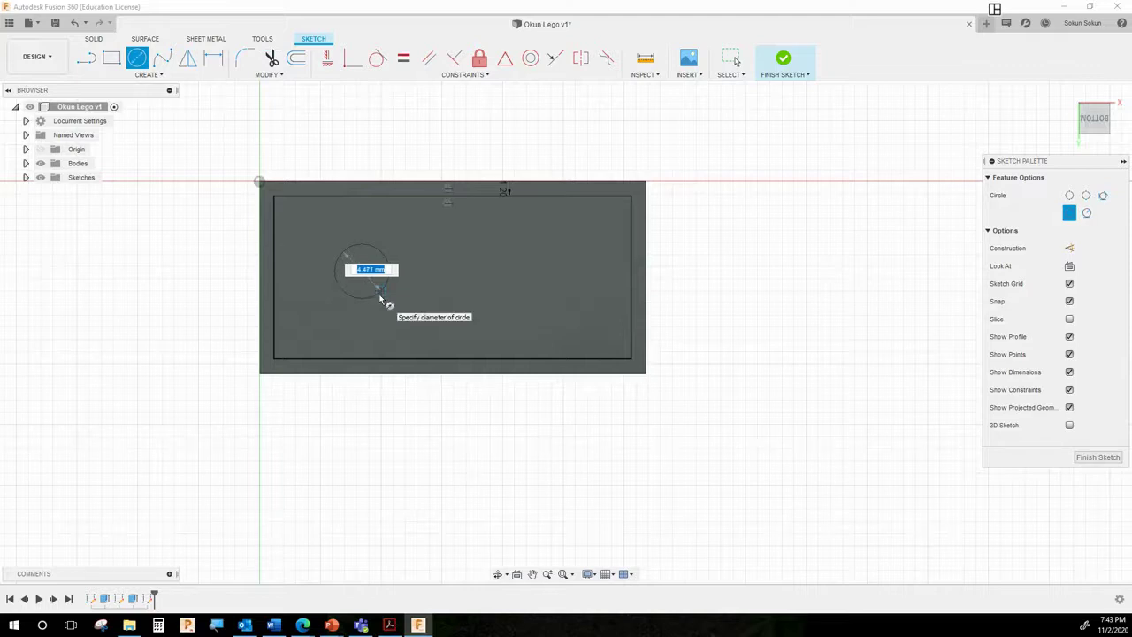
text(6.514)
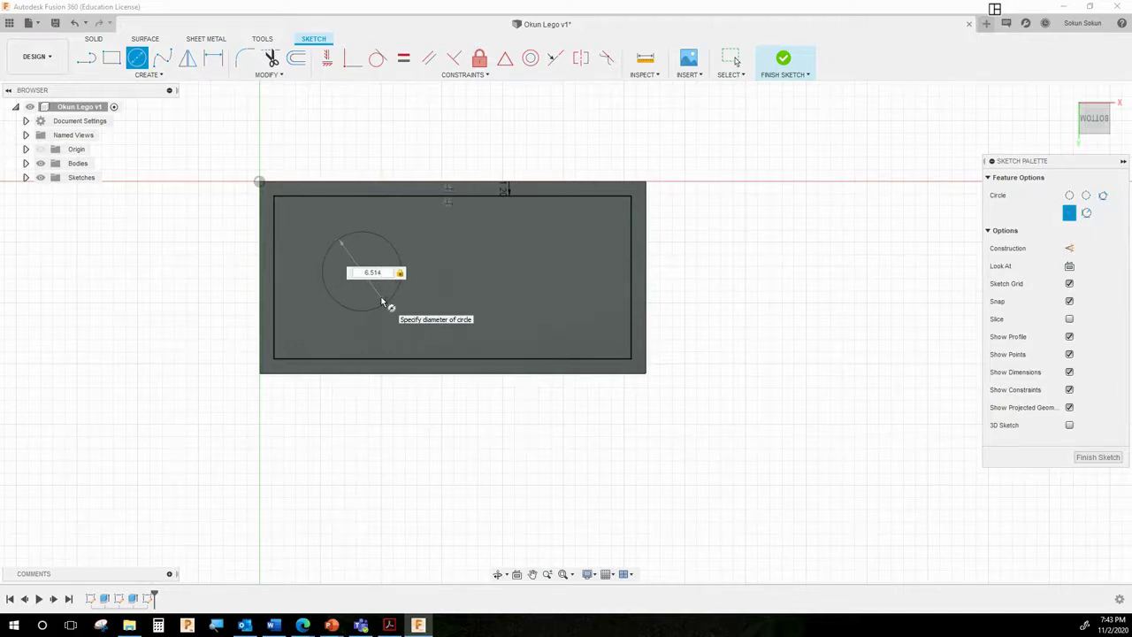
click(382, 304)
key(Escape)
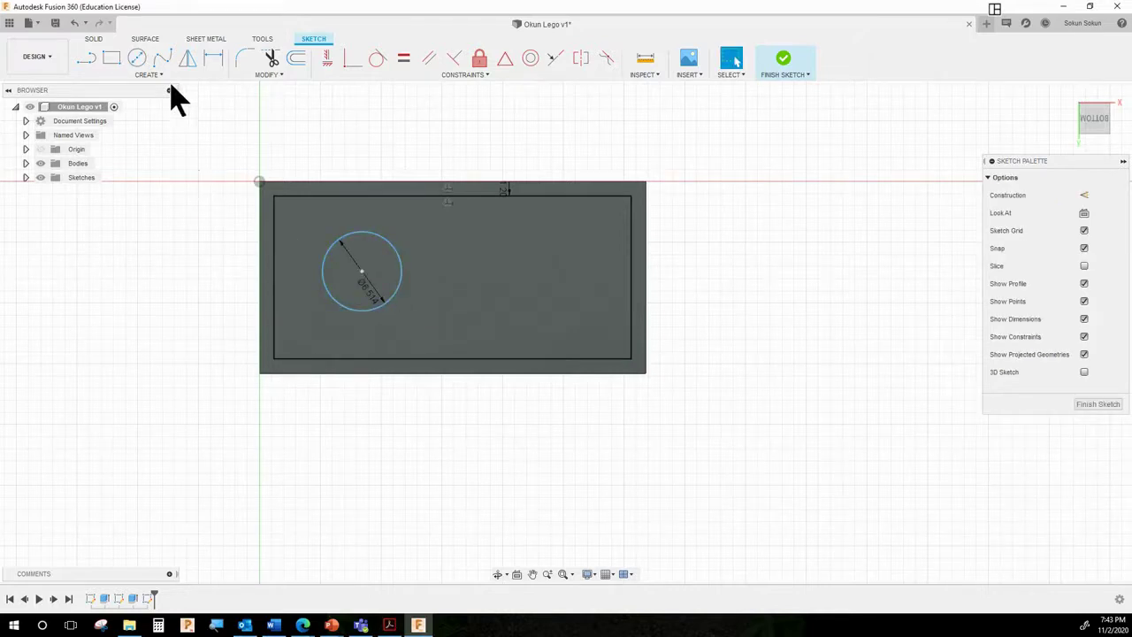
Step: Sketch a smaller circle about 5 mm in diameter, concentric with the 6.514 mm circle
click(137, 59)
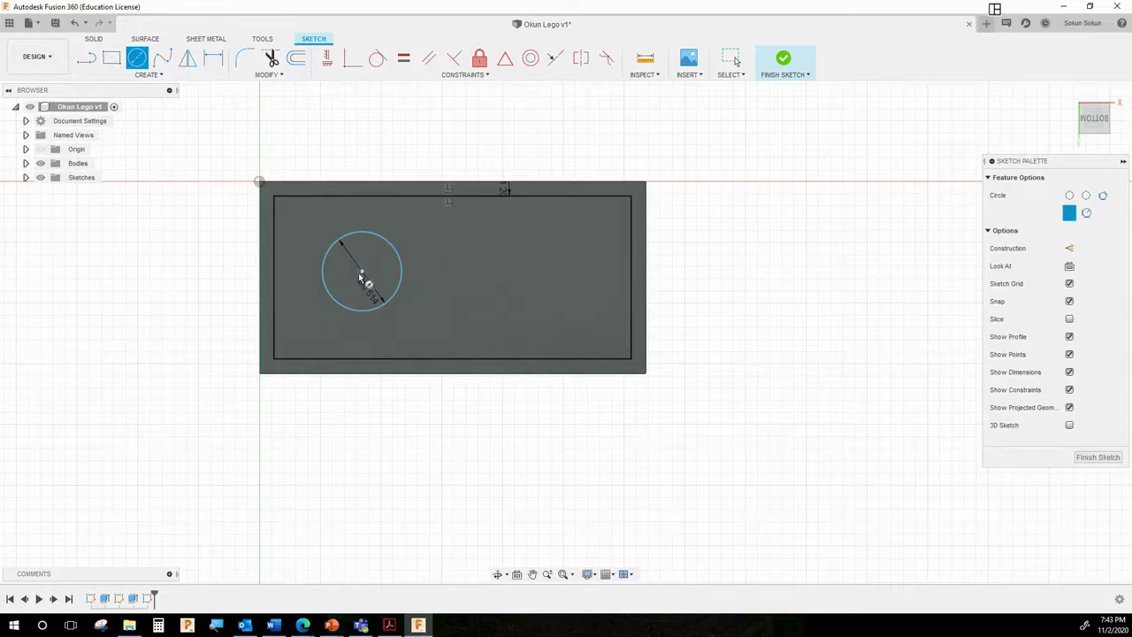
scroll(363, 275, up, 4)
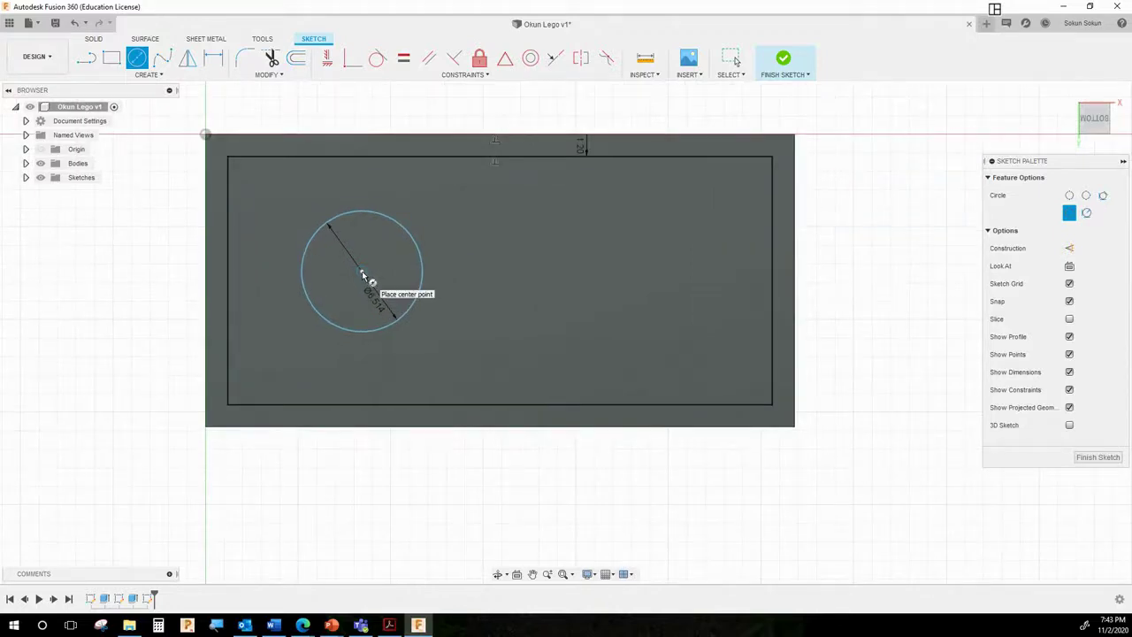
click(367, 277)
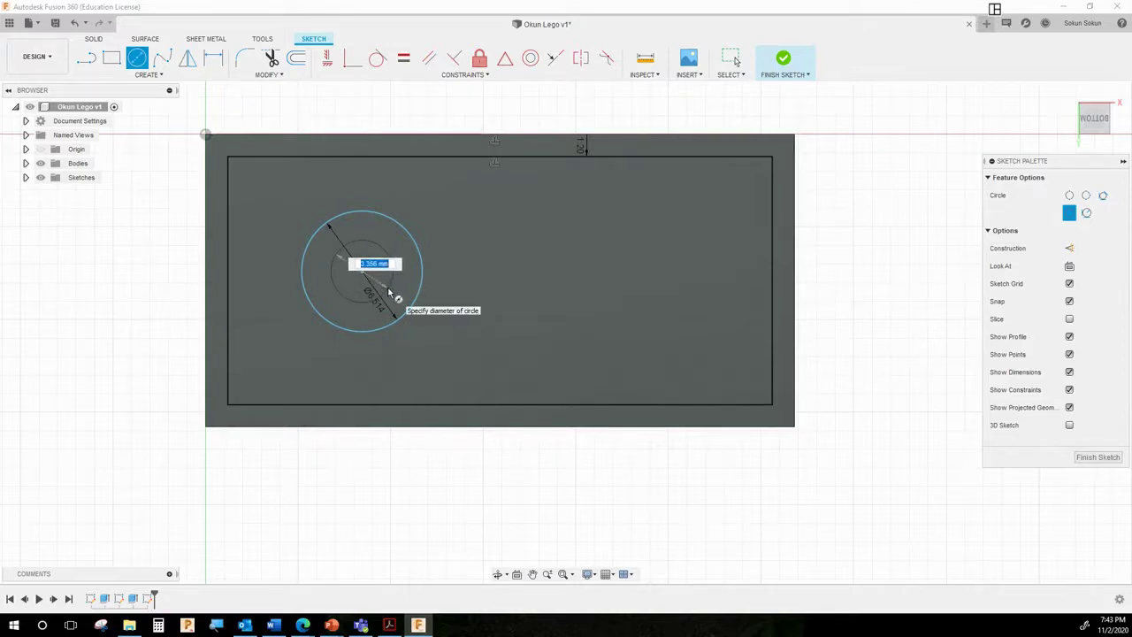
text(5)
key(Return)
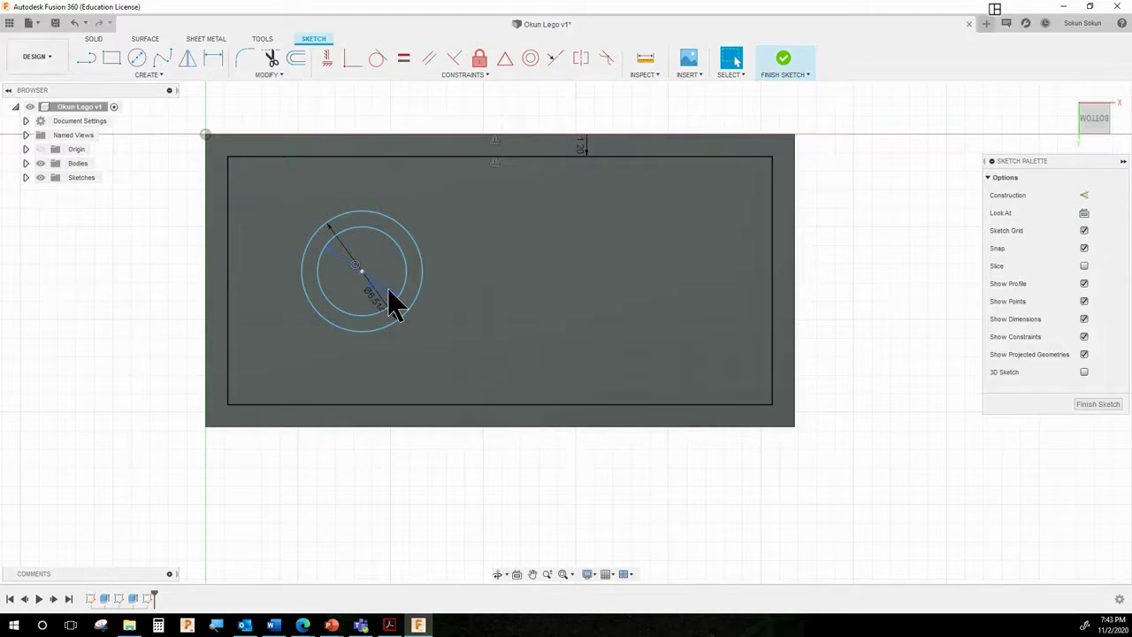
click(388, 290)
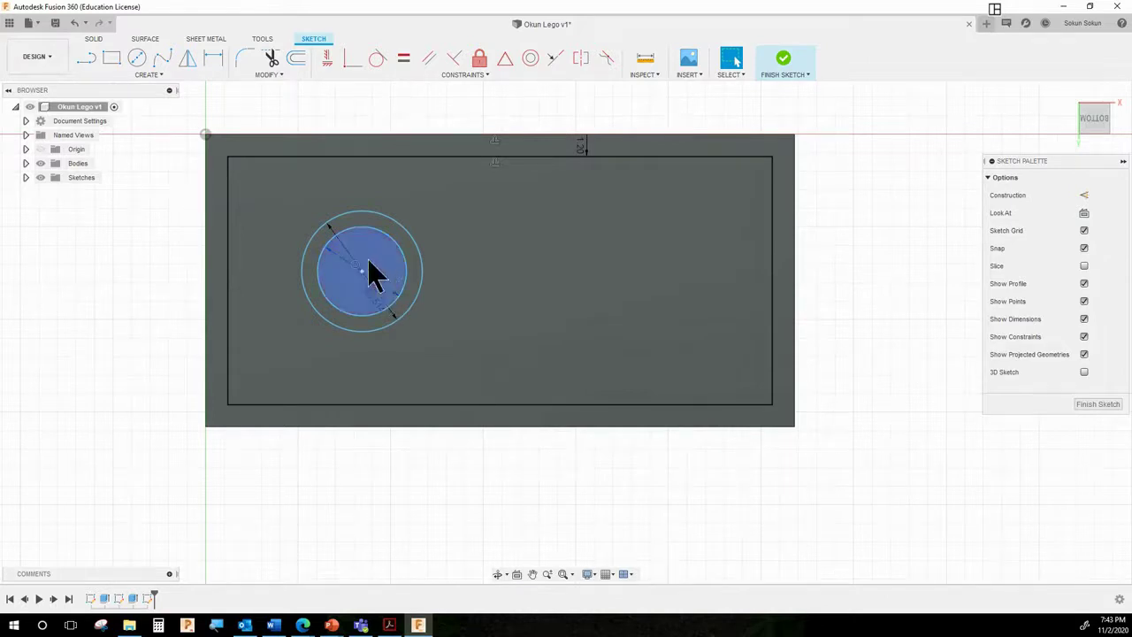
click(147, 75)
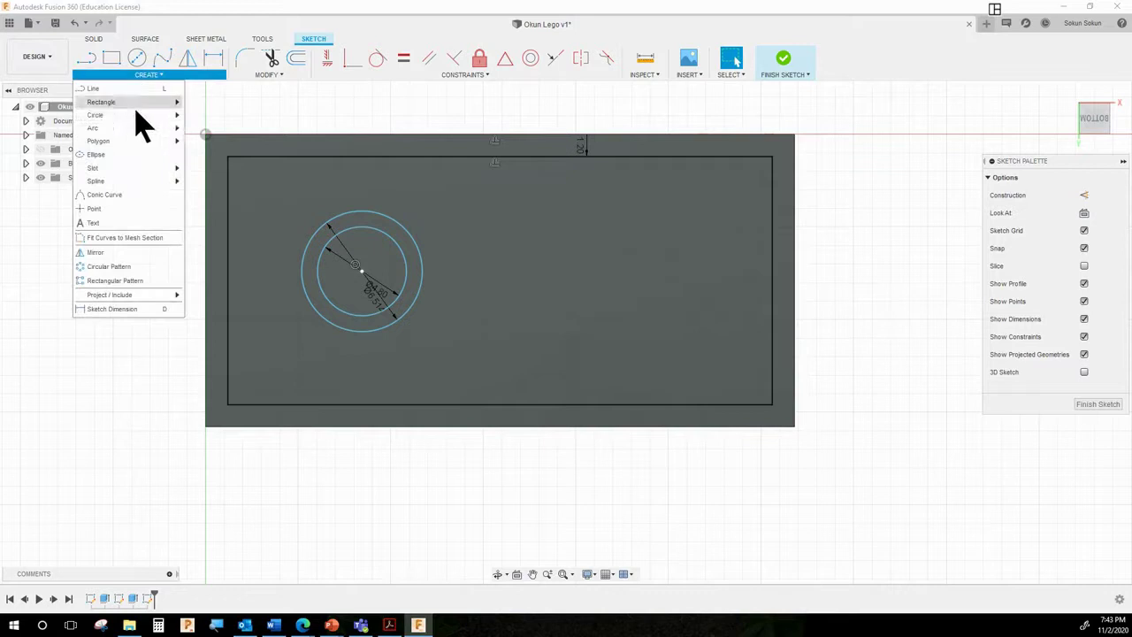
click(124, 281)
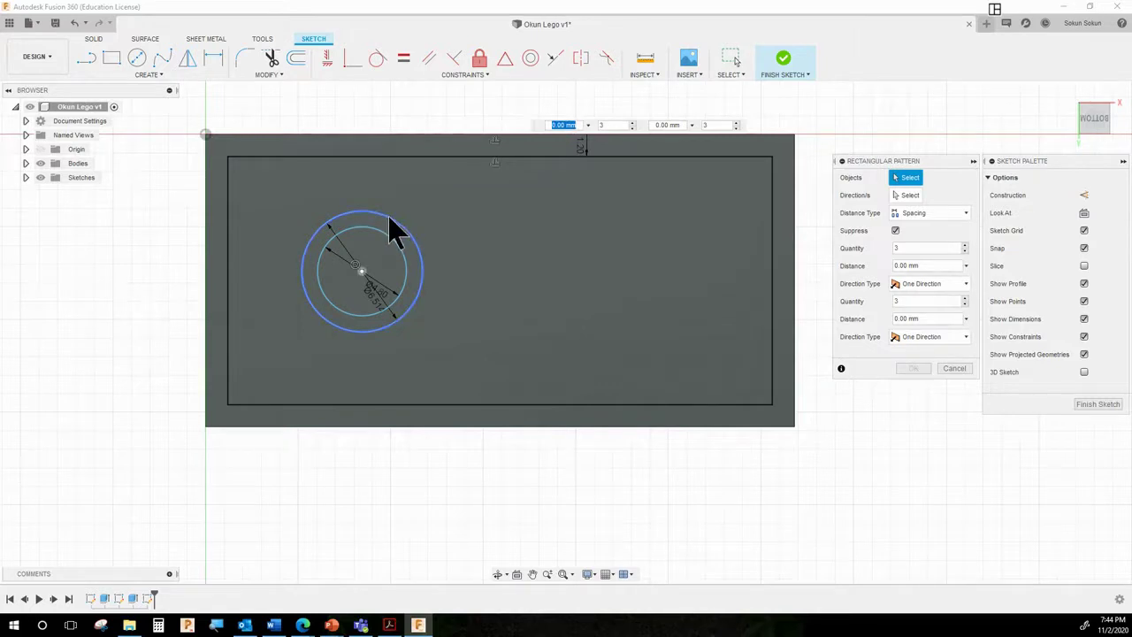
click(954, 367)
key(Escape)
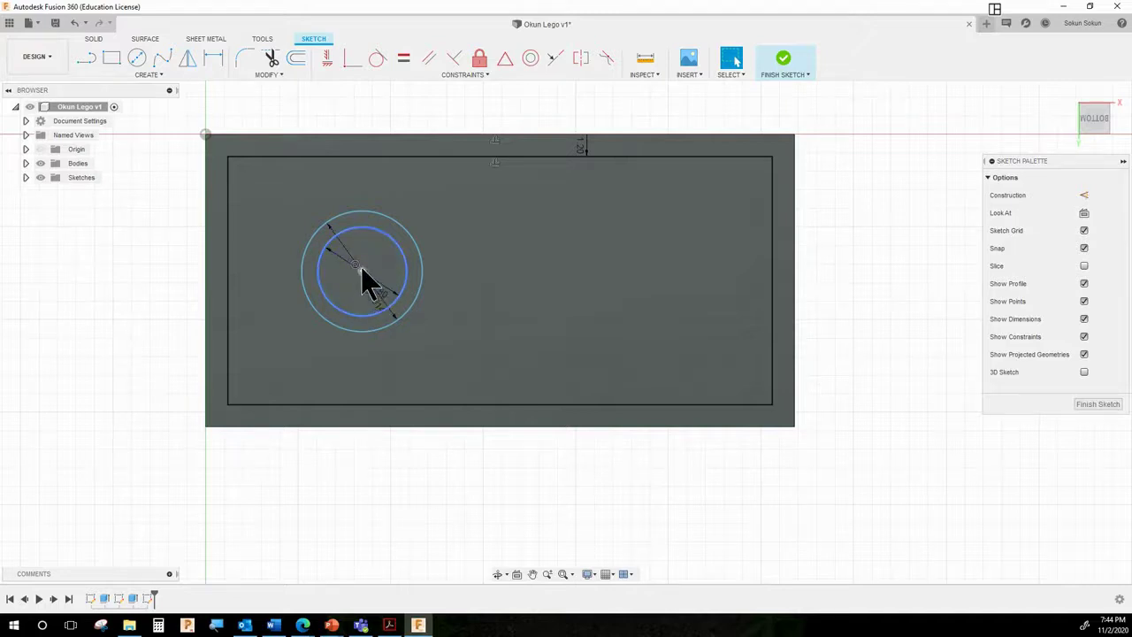
click(367, 270)
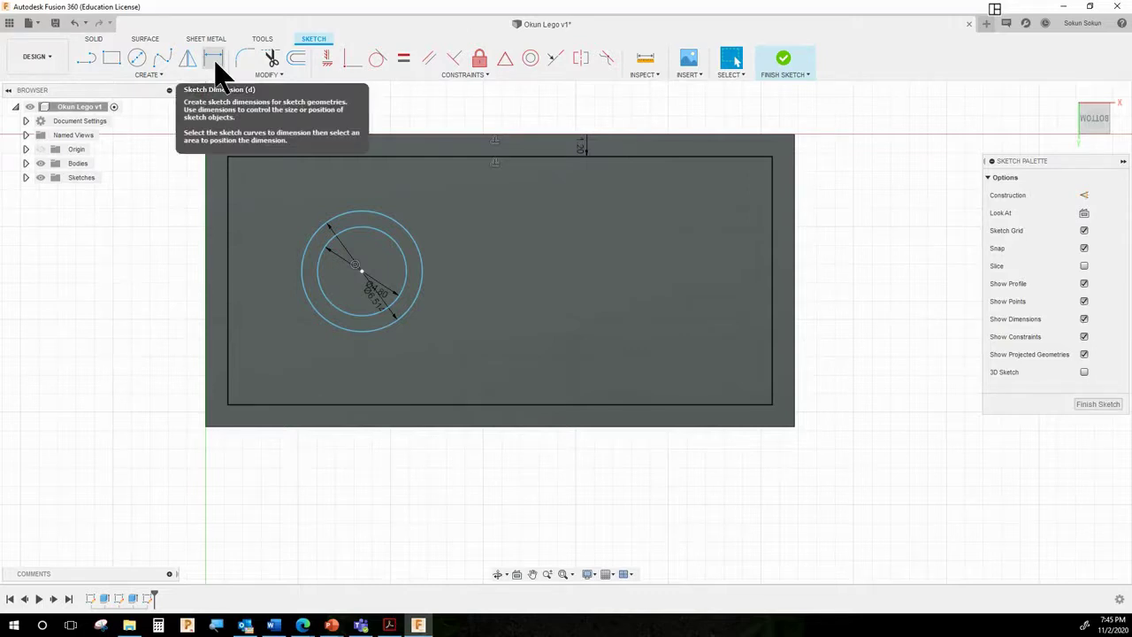
Step: Dimension the circles' shared centre 7.95 mm from the brick's short edge at the origin
click(164, 76)
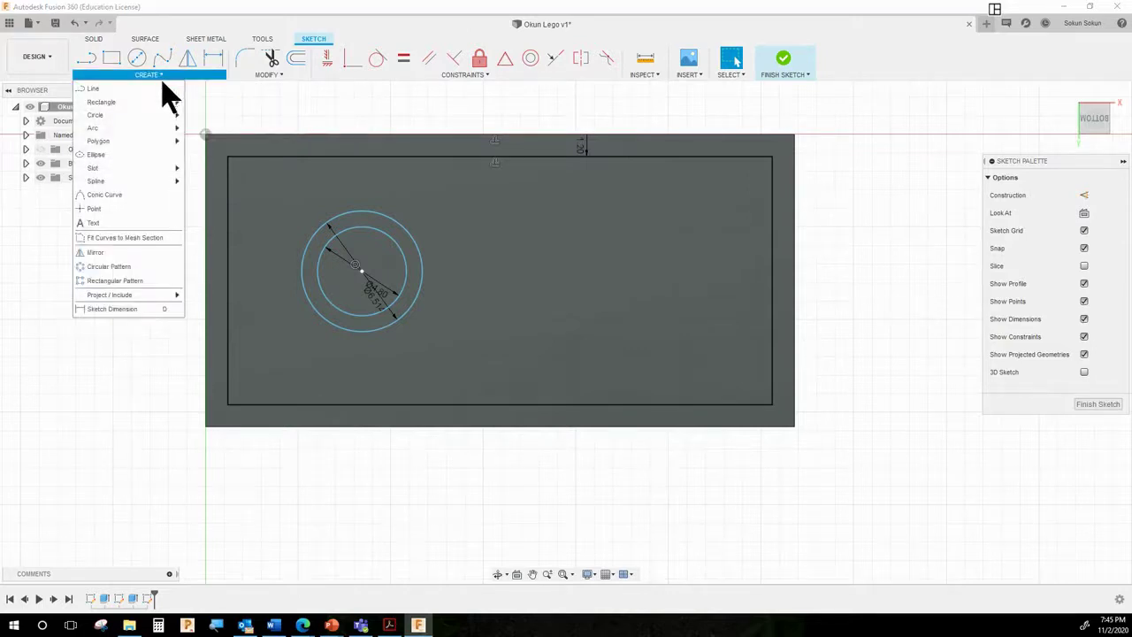
click(140, 310)
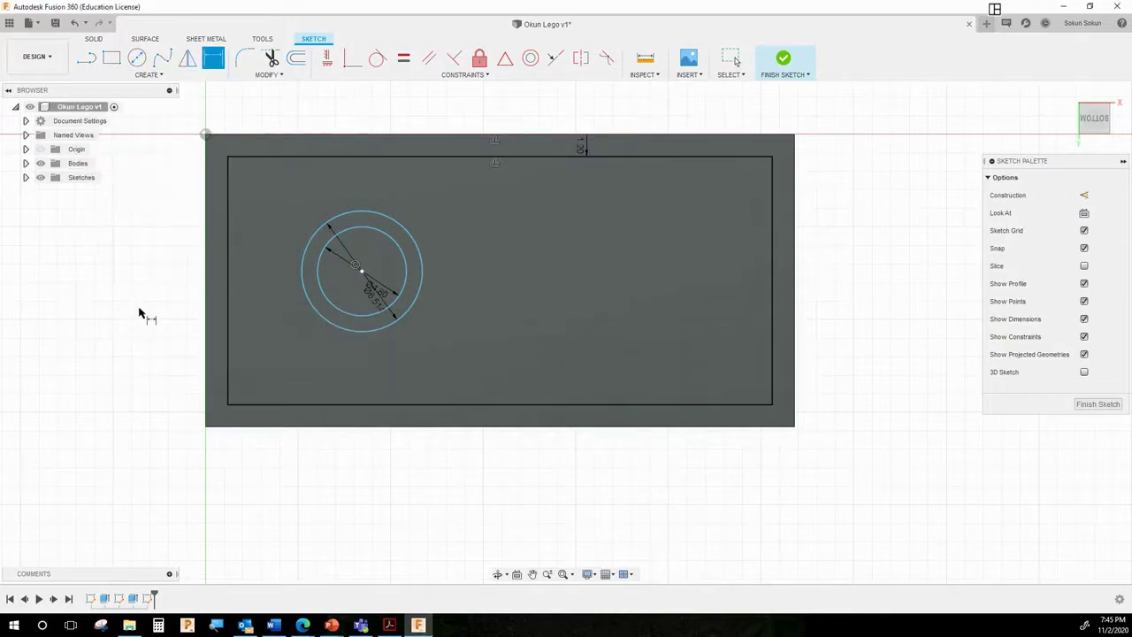
click(363, 271)
click(366, 275)
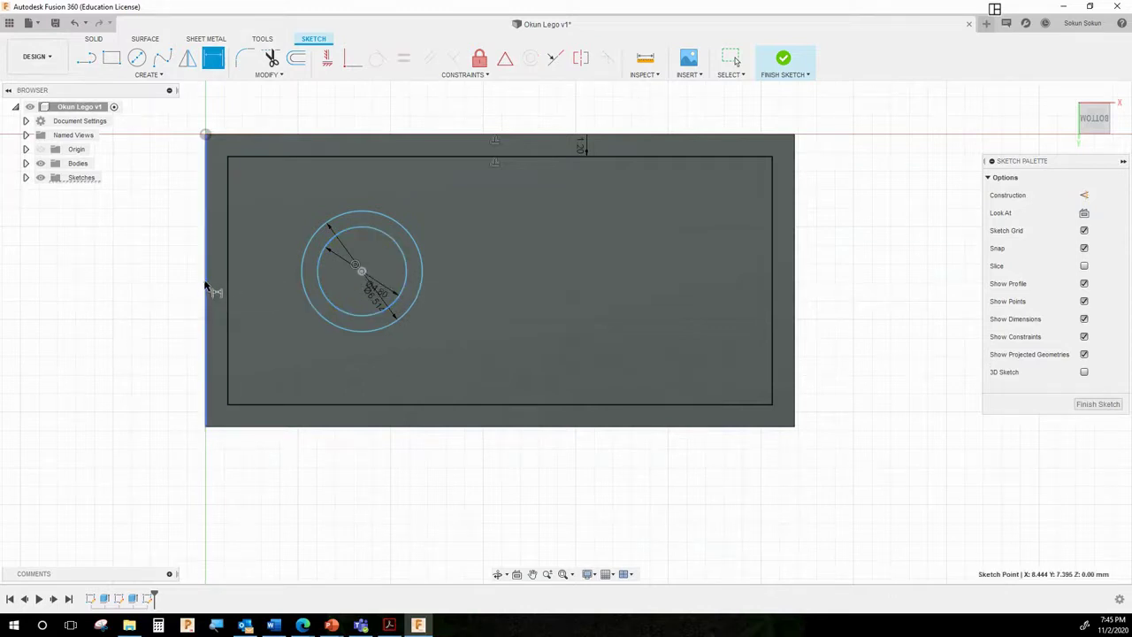
scroll(205, 283, down, 1)
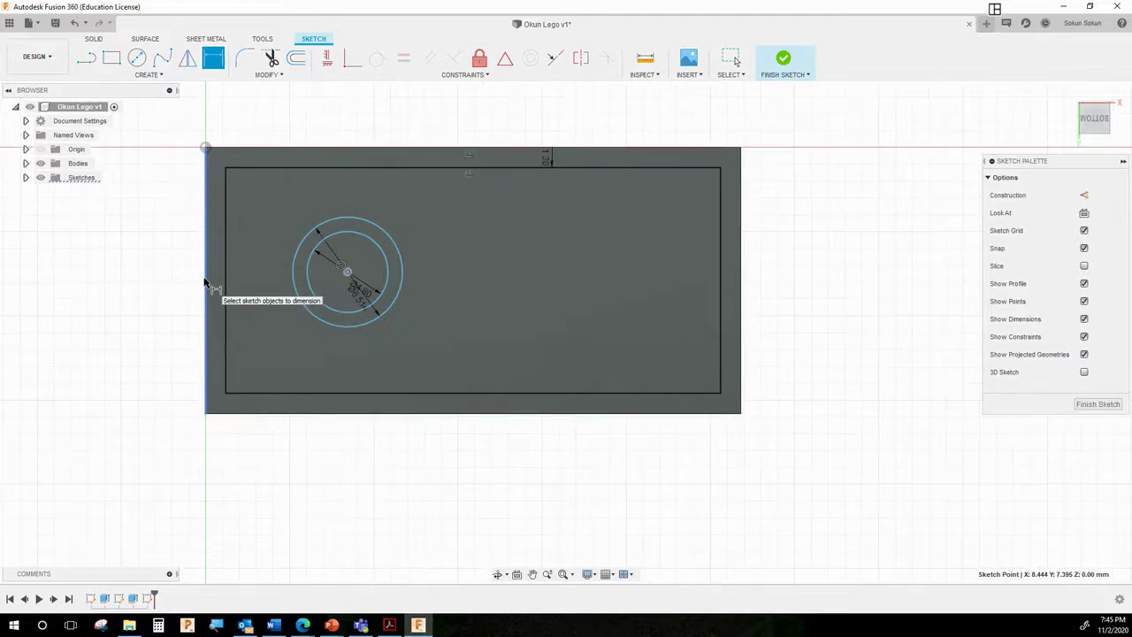
click(205, 283)
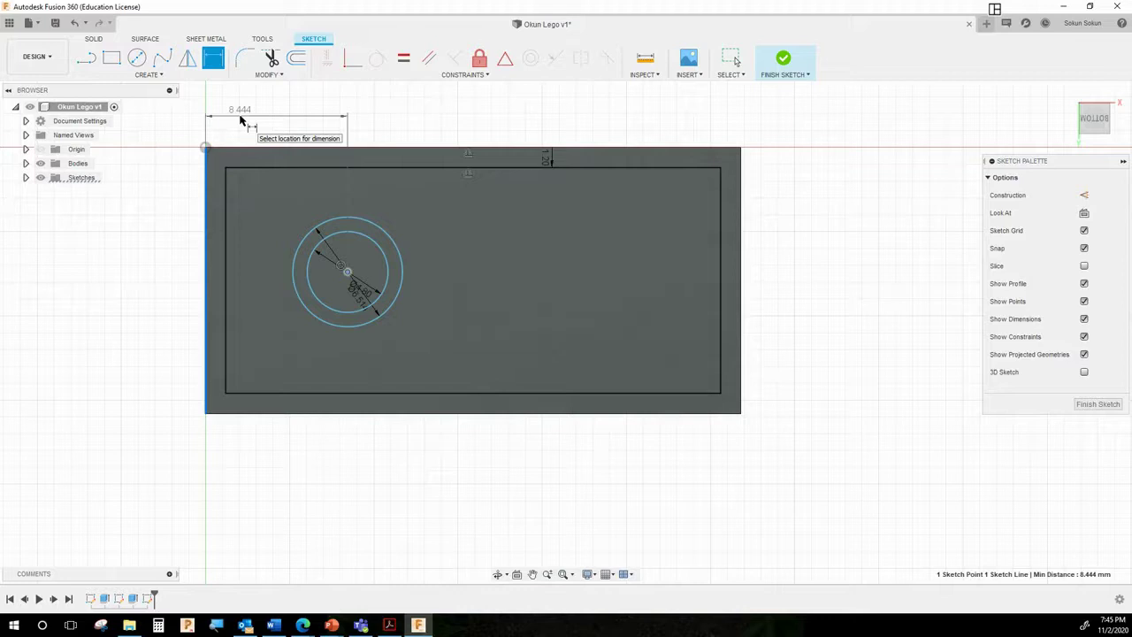
click(240, 121)
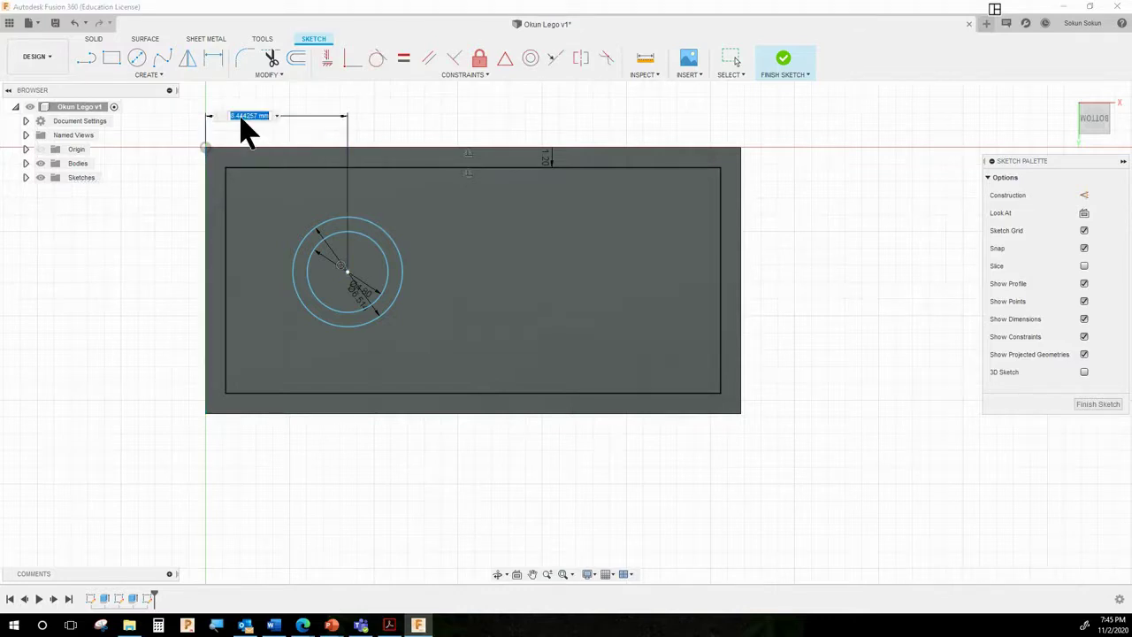
text(7.95)
key(Return)
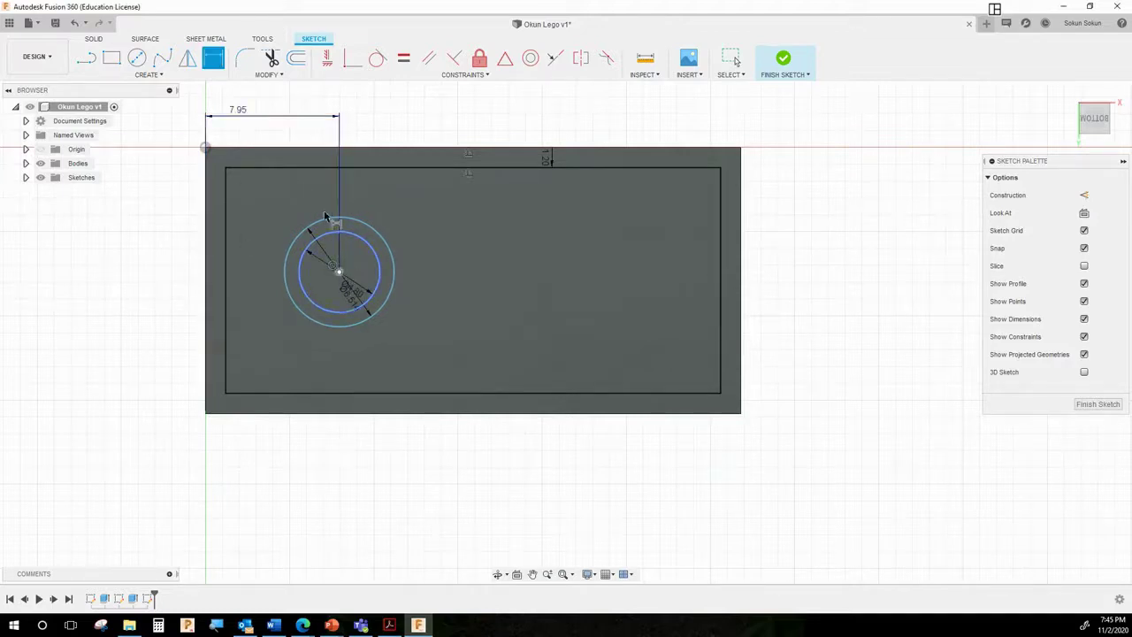
Step: Dimension the circles' shared centre 7.9 mm from the brick's long edge at the origin
click(343, 275)
click(339, 272)
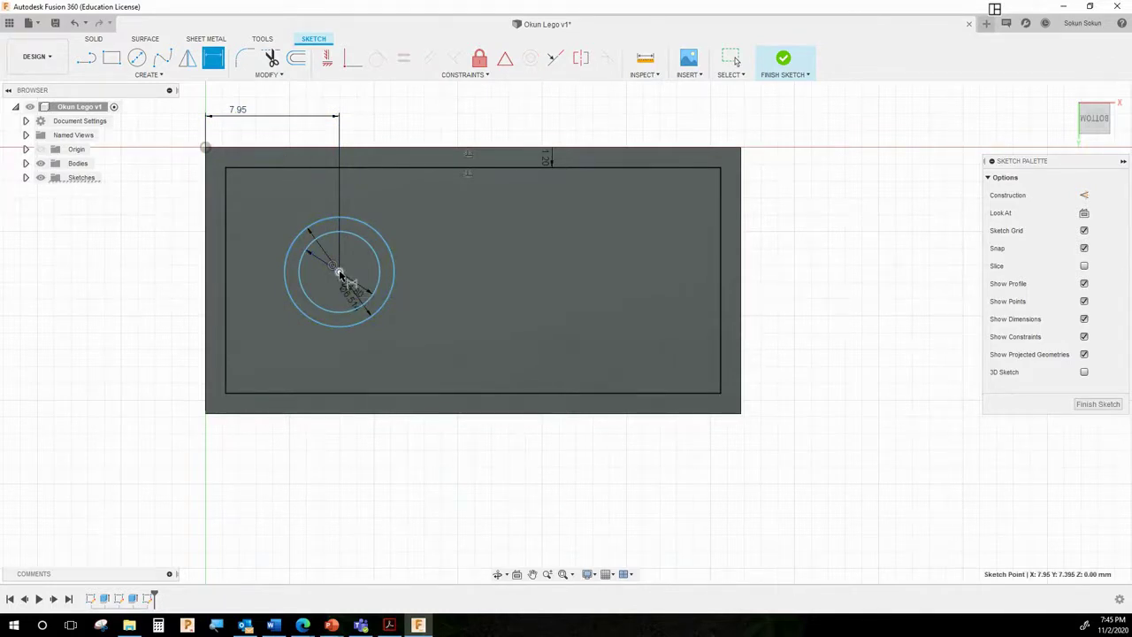
click(343, 148)
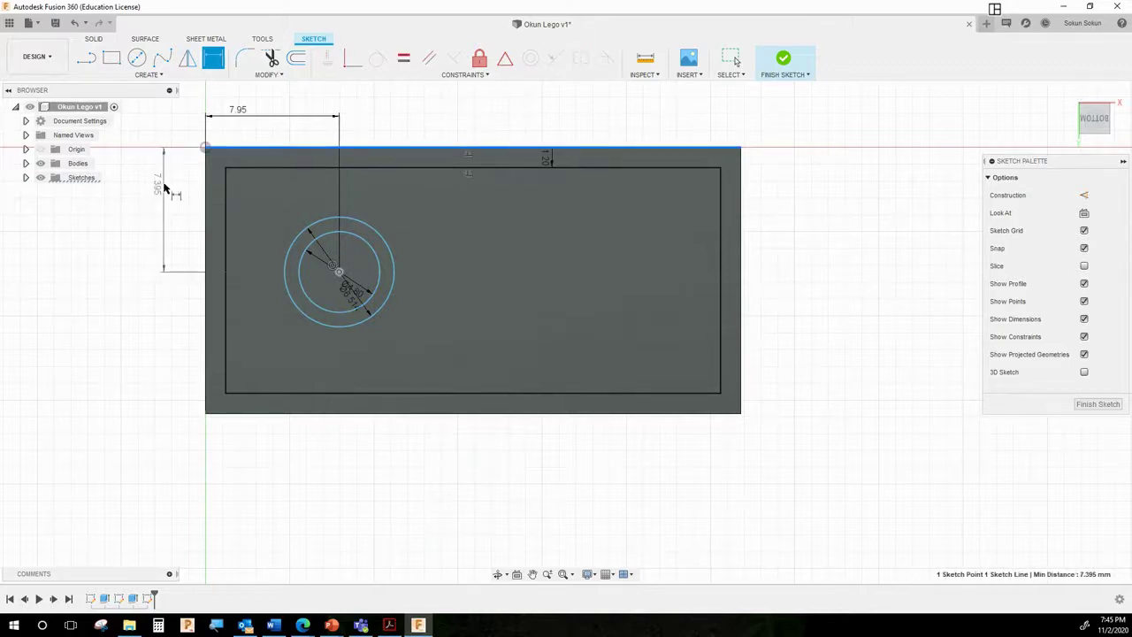
click(167, 193)
text(7.9)
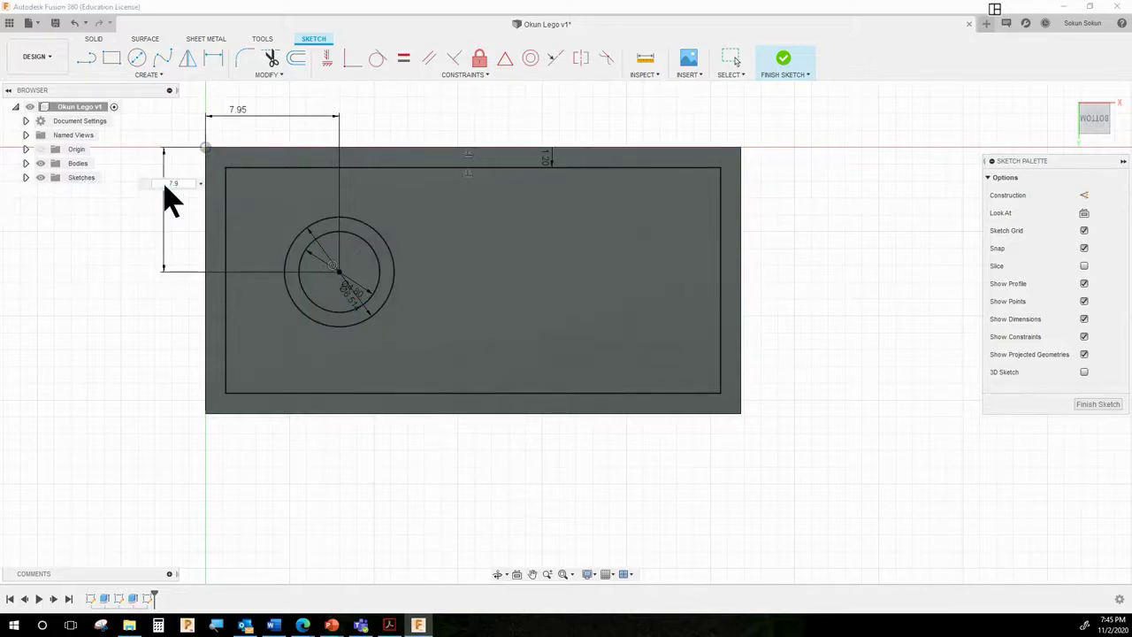
key(Return)
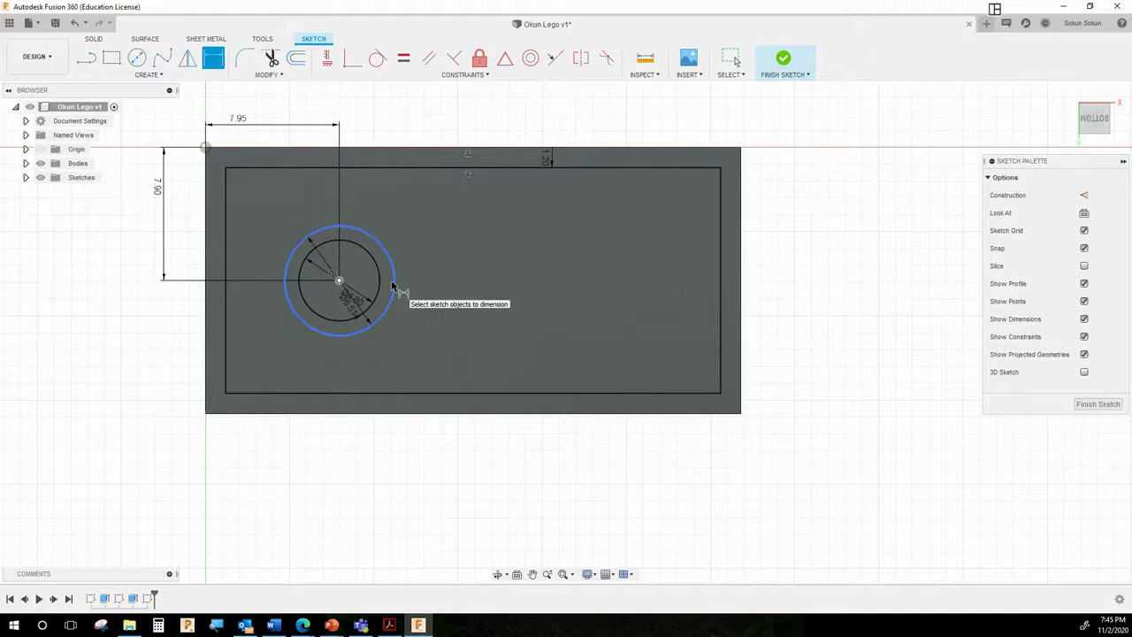
Step: Pattern both concentric circles along the brick's length with a quantity of 3 and 8 mm spacing, and finish the sketch
click(150, 77)
click(133, 292)
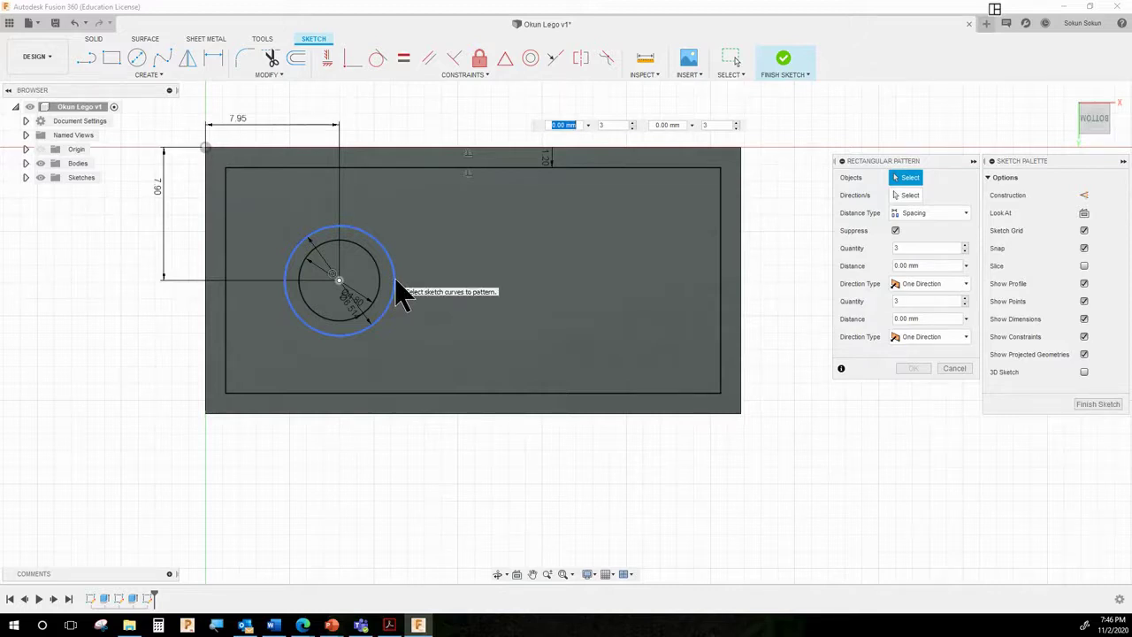
click(395, 285)
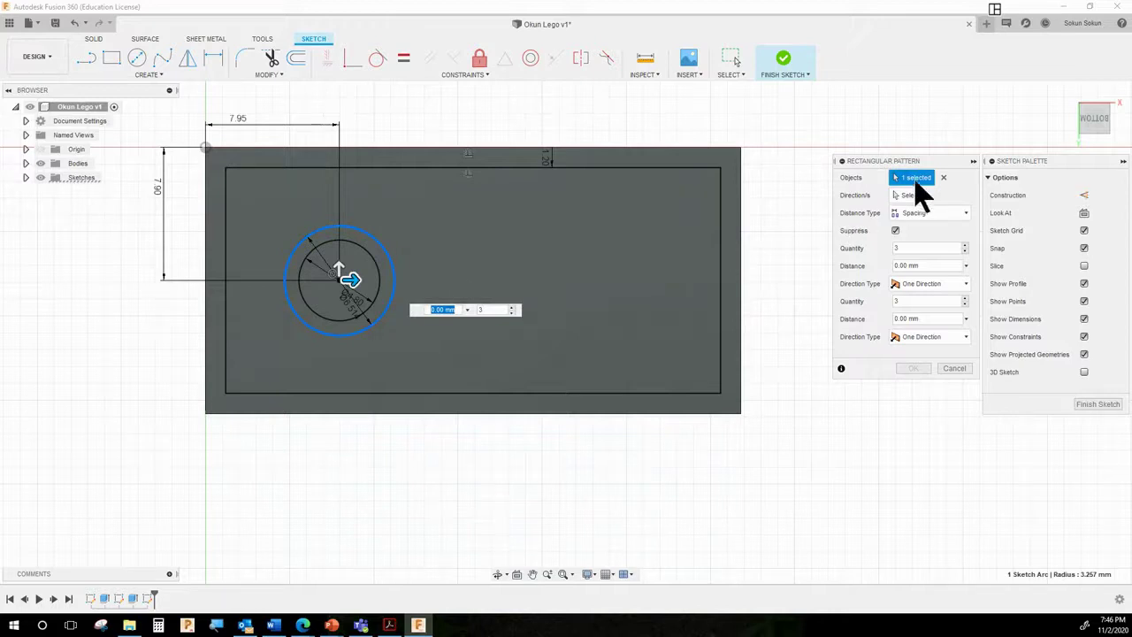
click(379, 295)
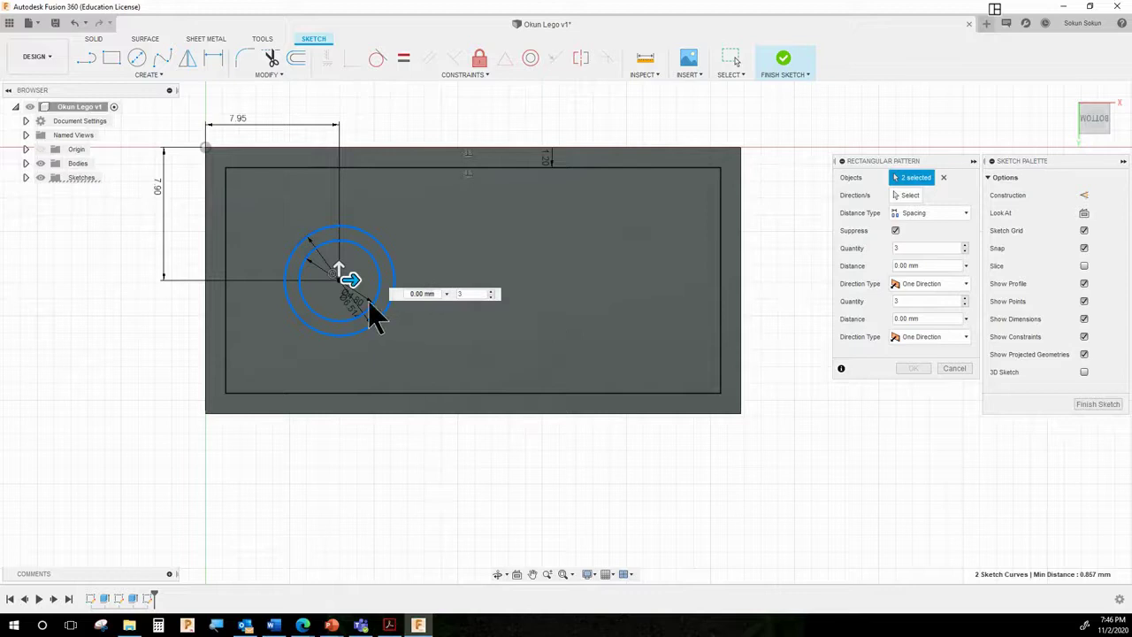
click(912, 215)
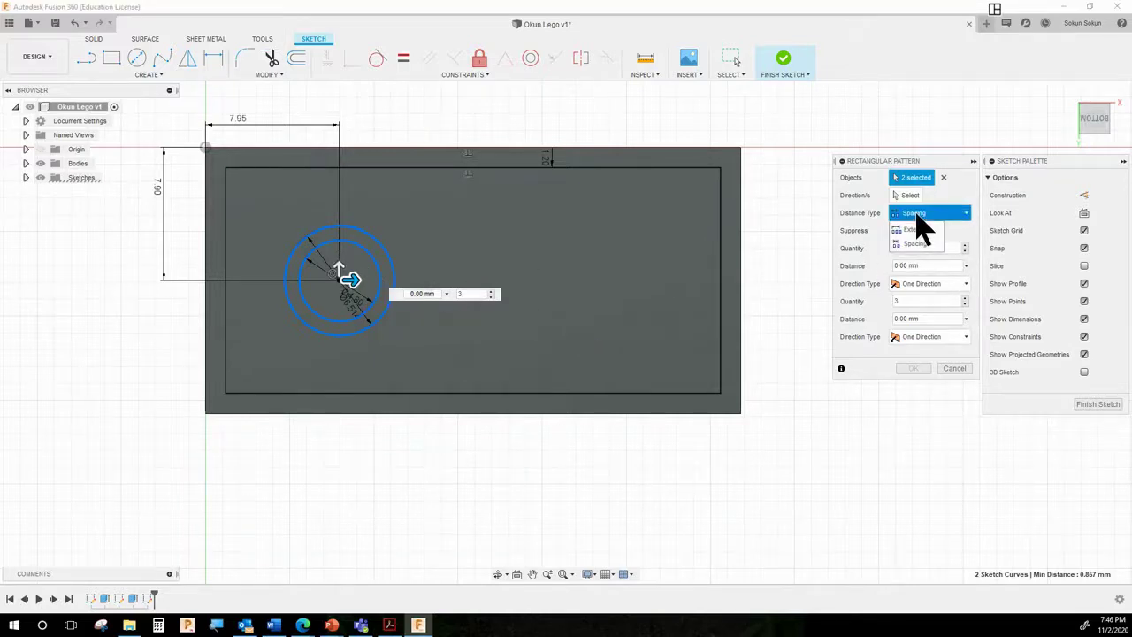
click(915, 244)
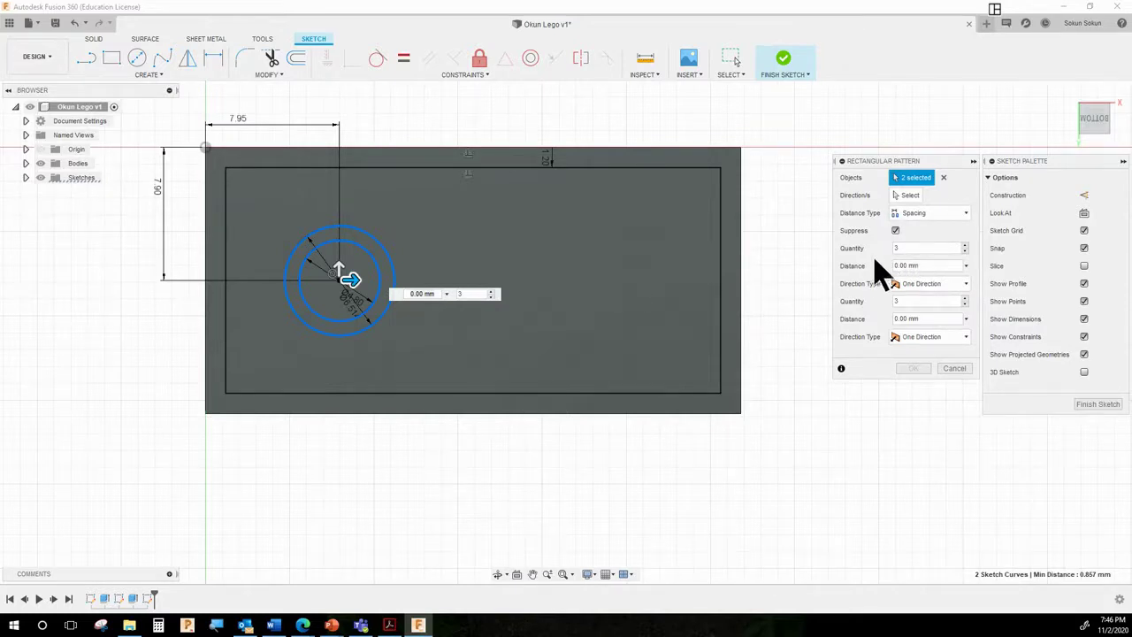
click(925, 266)
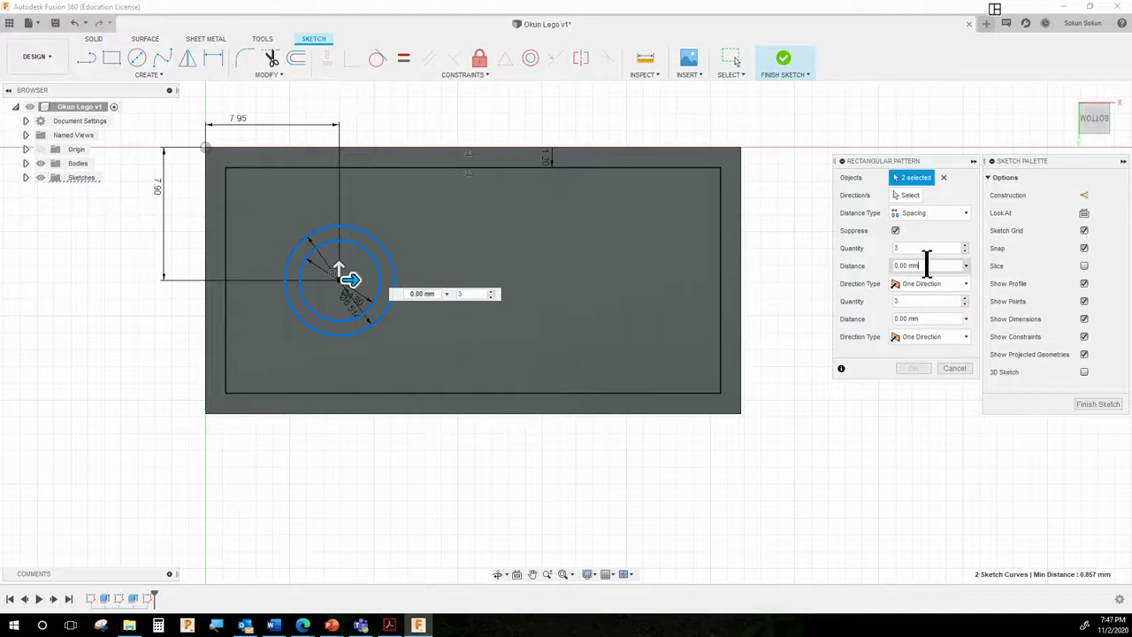
drag(925, 265, 891, 265)
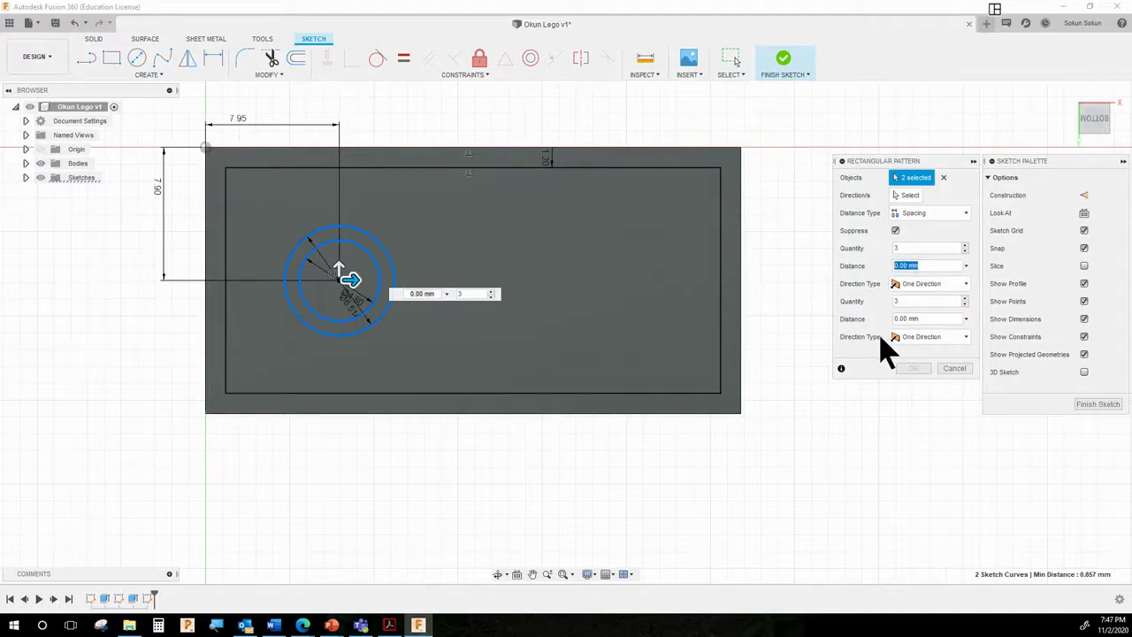
text(8)
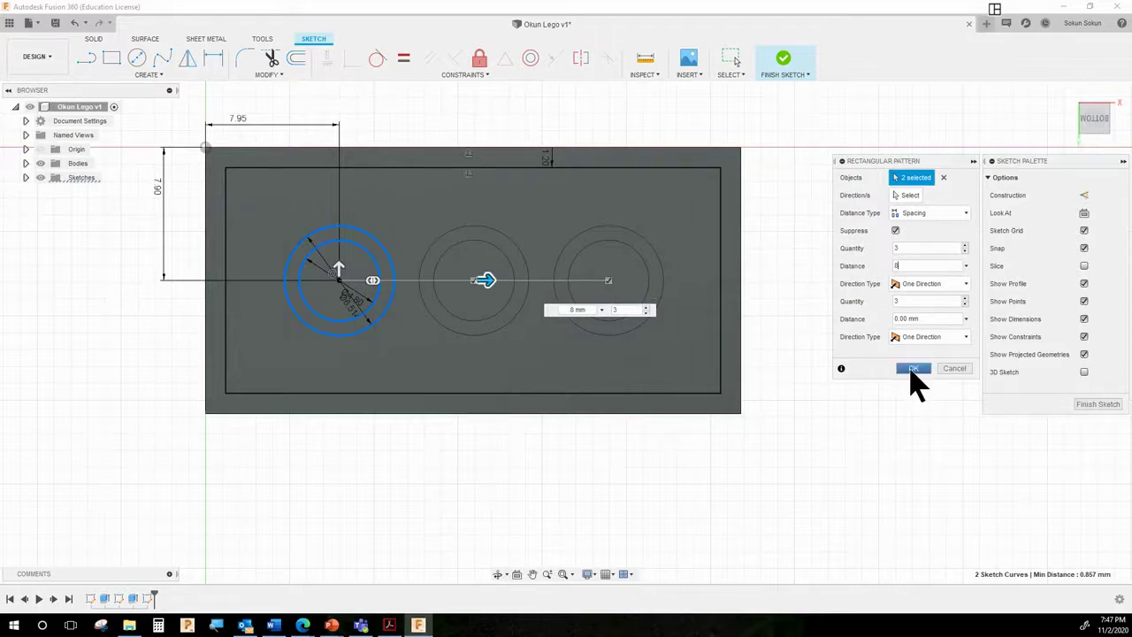
click(913, 369)
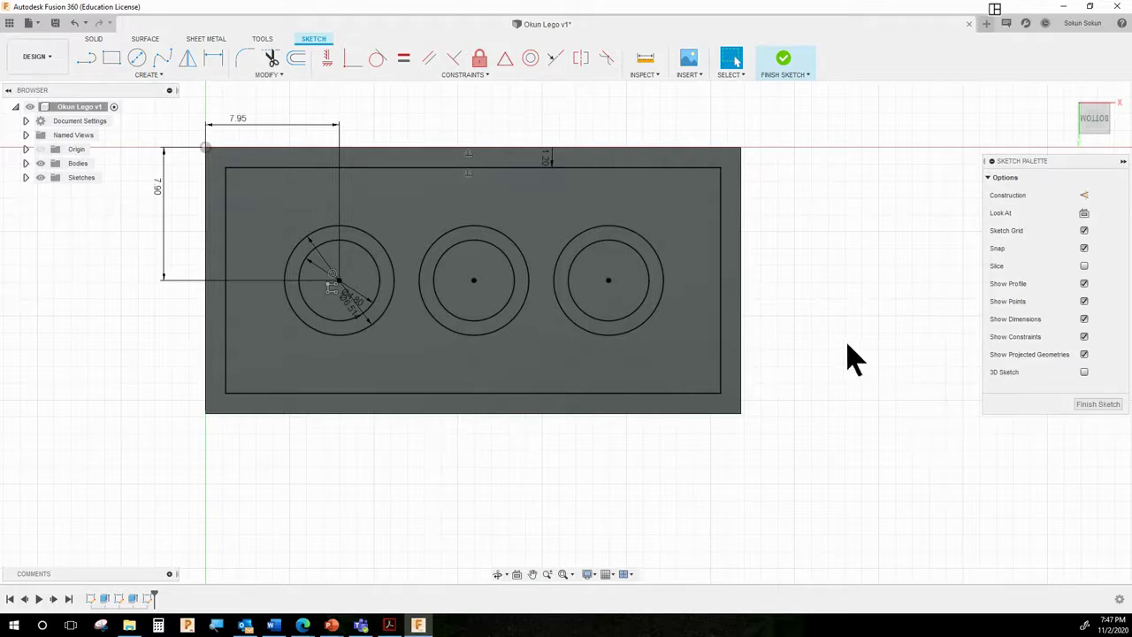
click(698, 261)
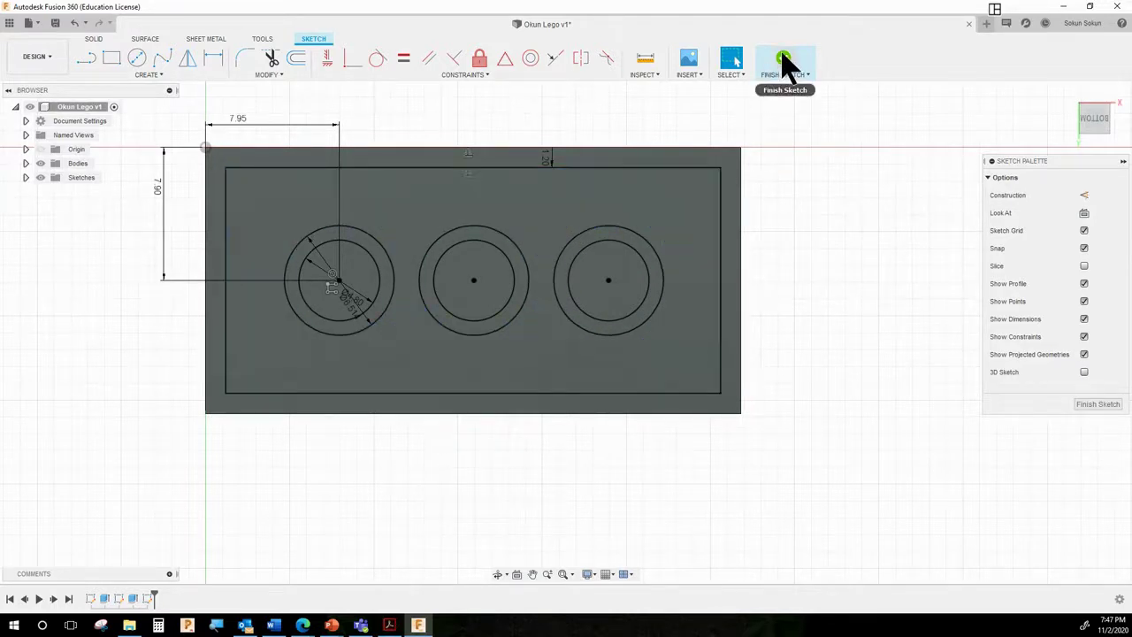
click(784, 63)
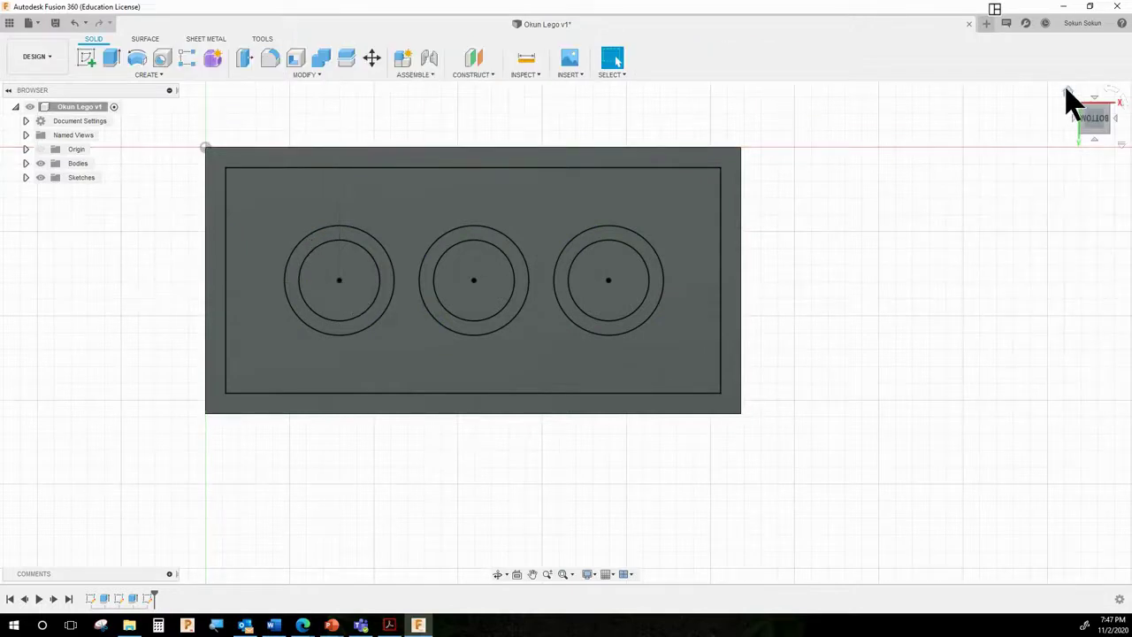
Step: Cut the three inner circles and the area surrounding the rings 8.4 mm deep into the brick's underside, leaving the outer walls and tubes
shift+middle_drag(842, 183, 822, 220)
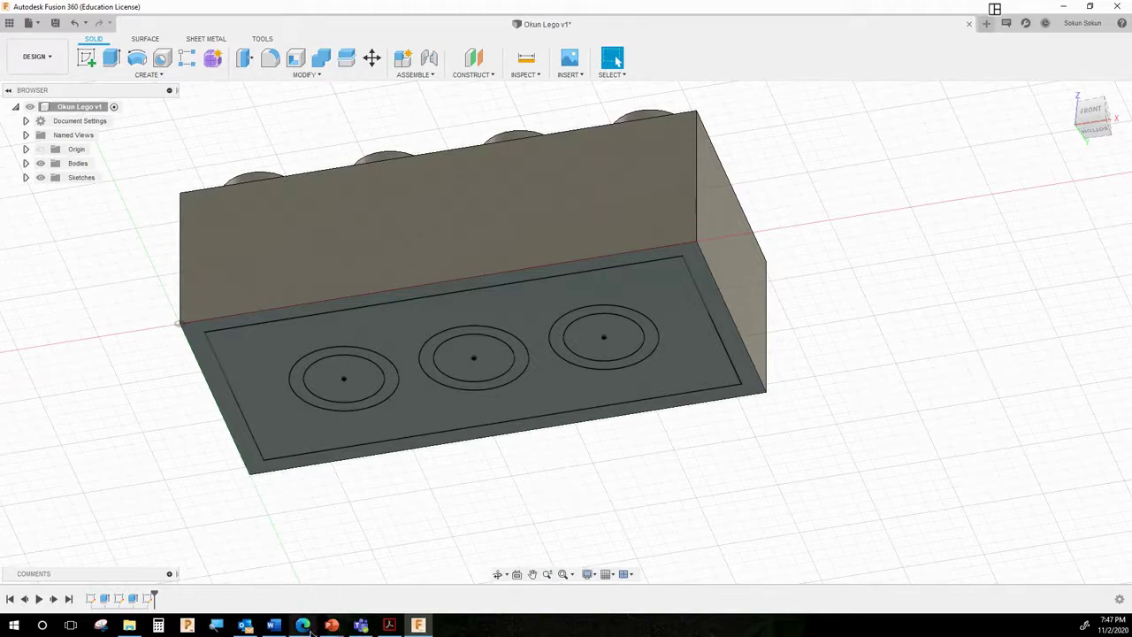
mouse_move(305, 626)
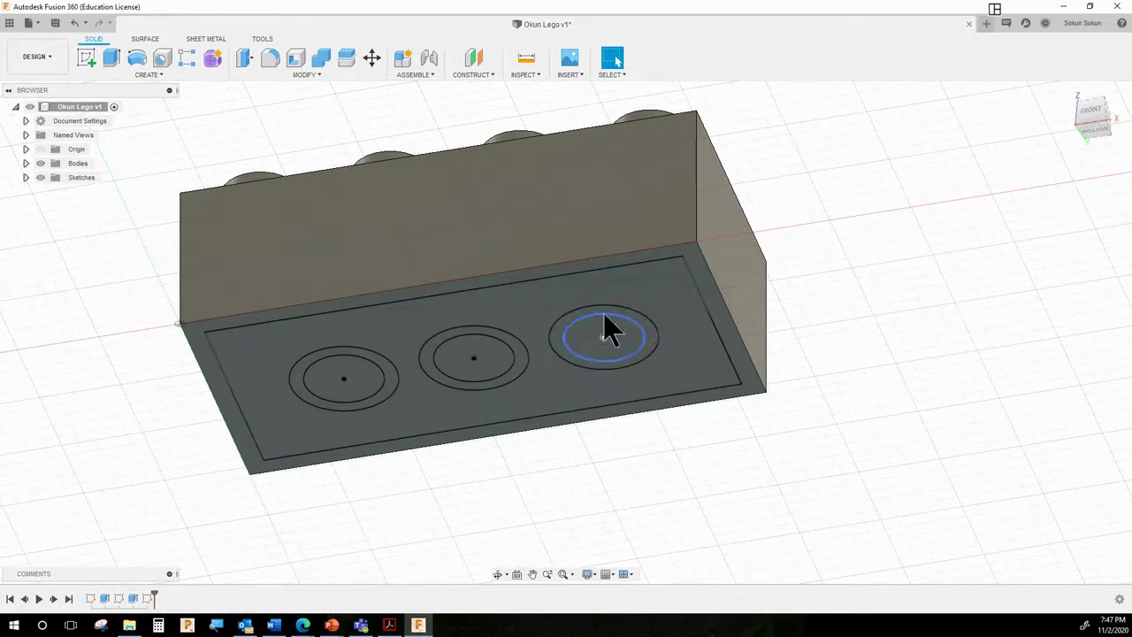
click(567, 356)
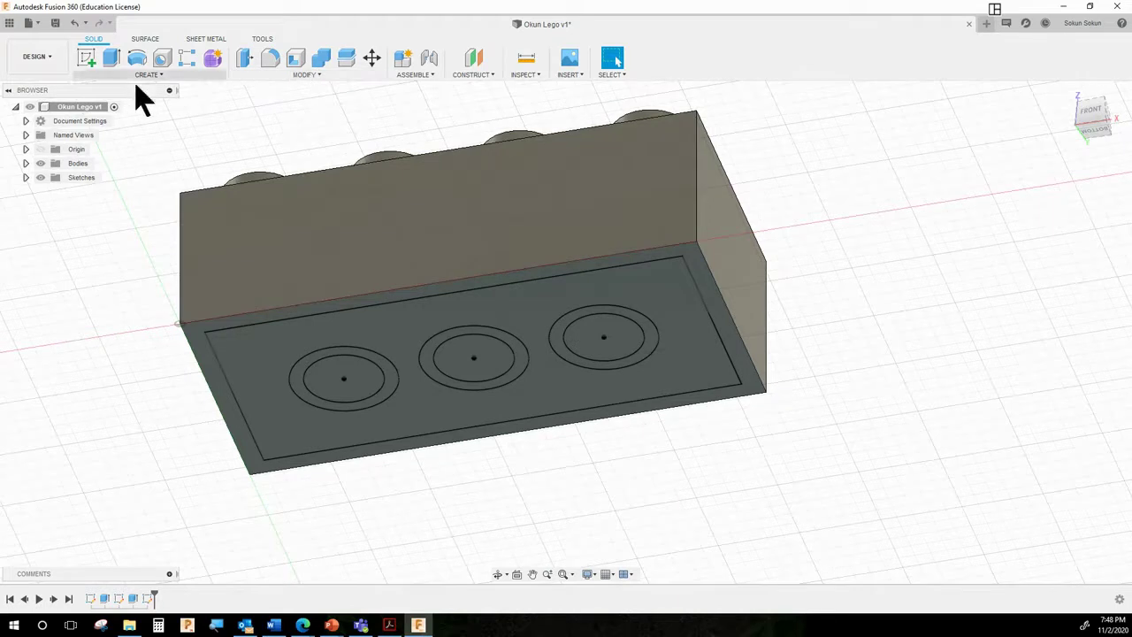
click(304, 76)
click(291, 88)
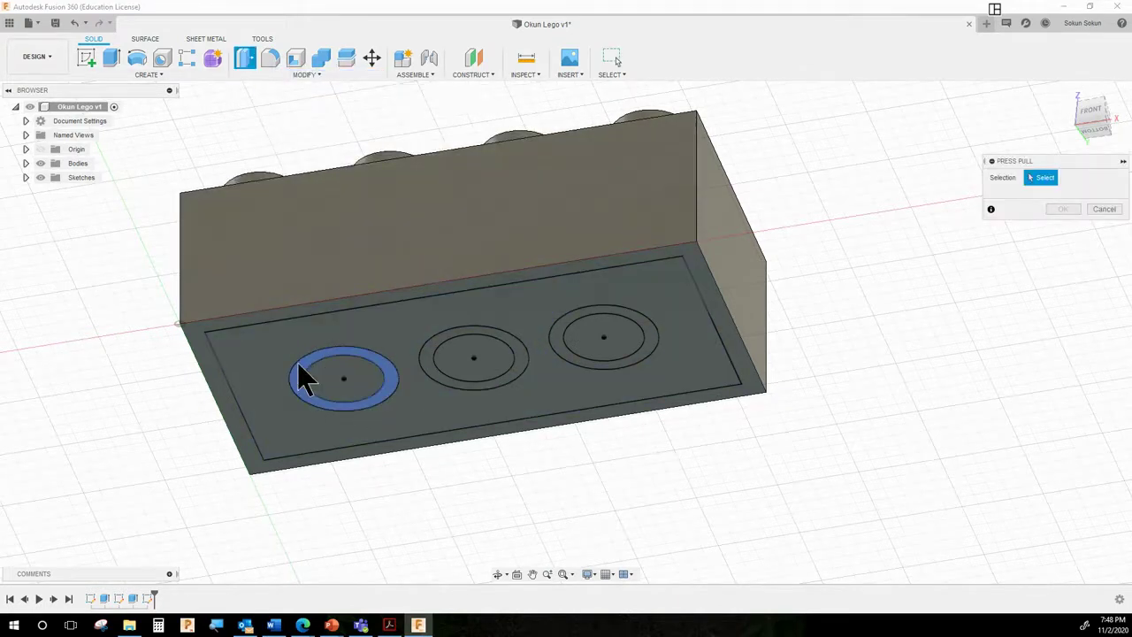
click(494, 375)
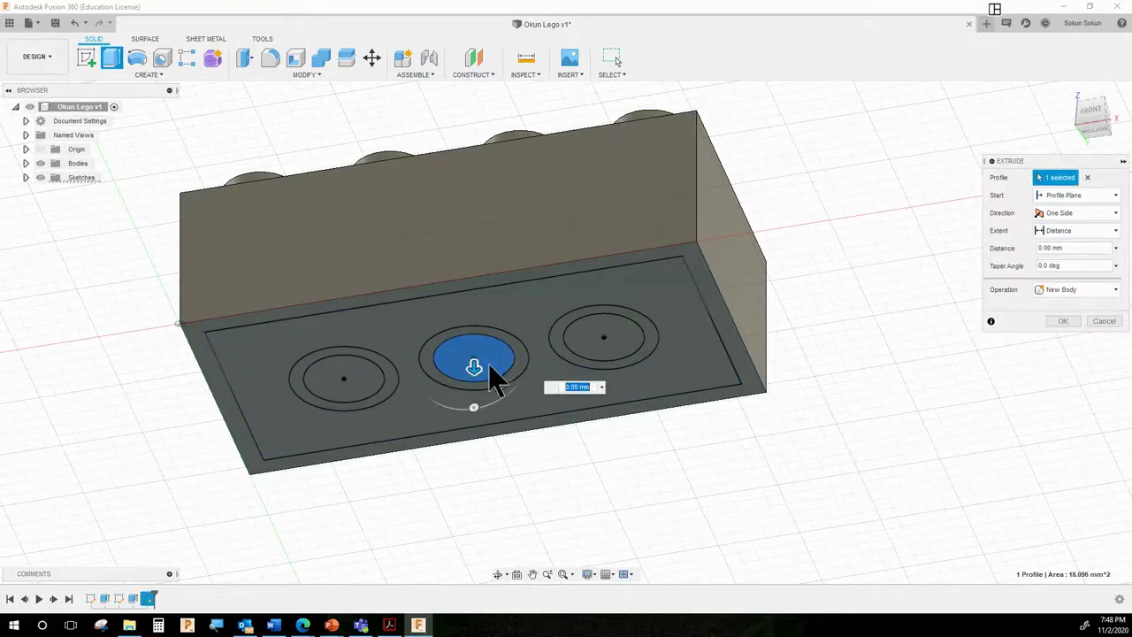
click(365, 388)
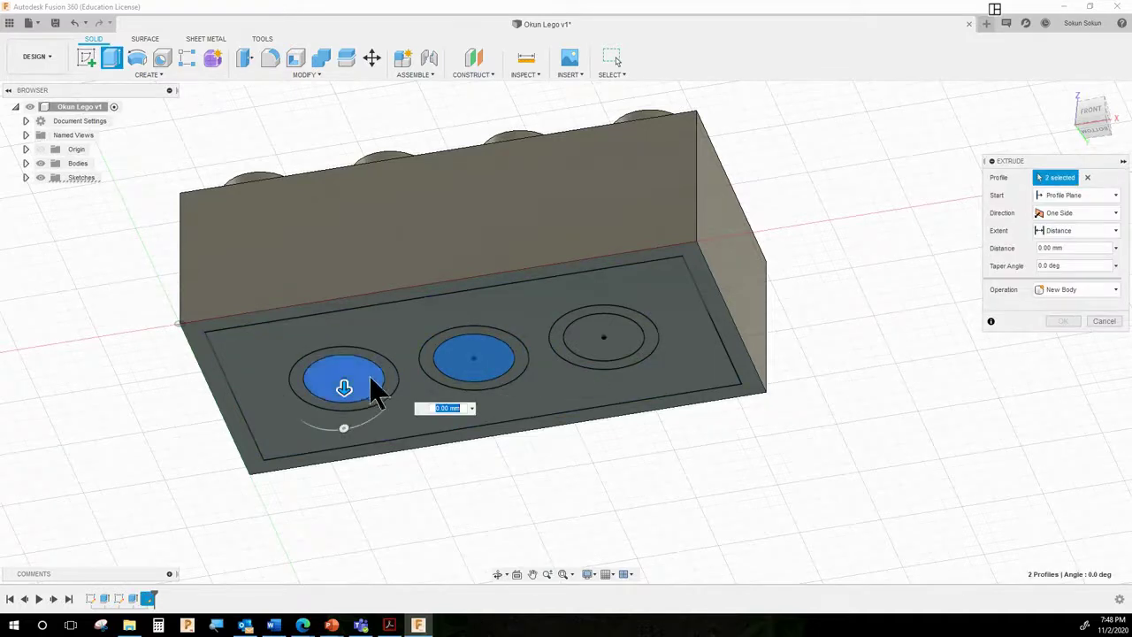
click(617, 356)
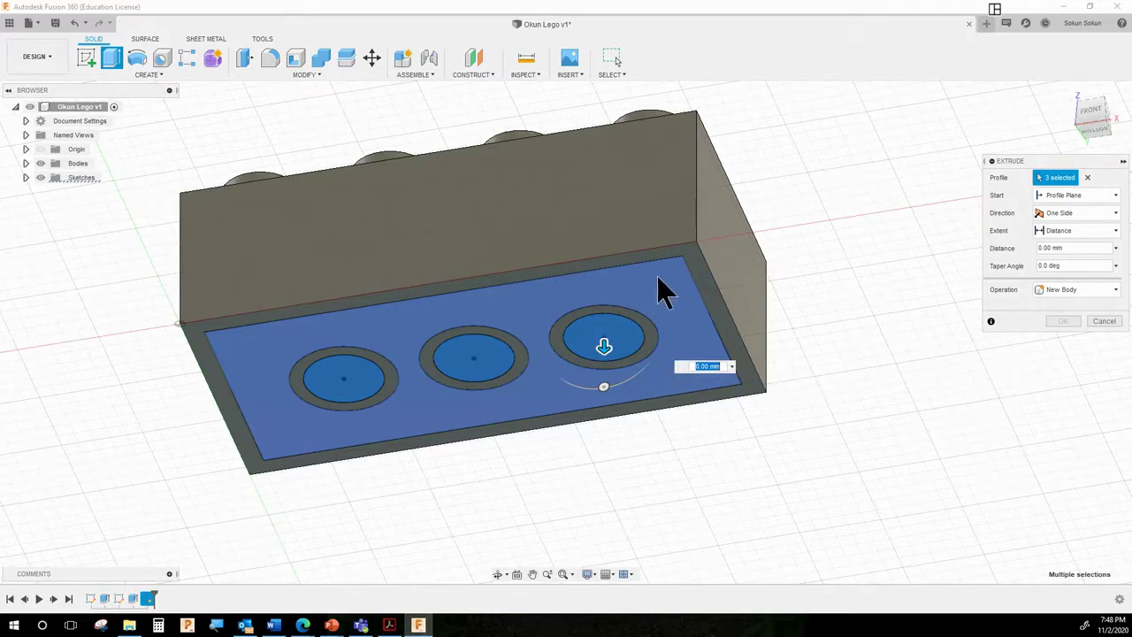
click(651, 397)
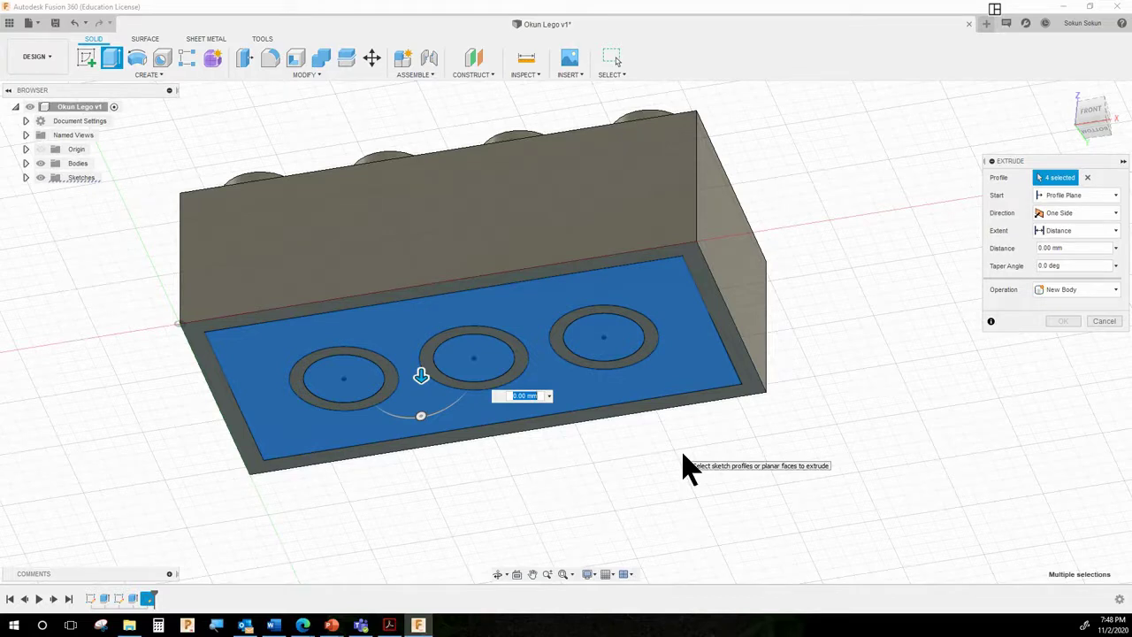
key(BackSpace)
text(-8.4)
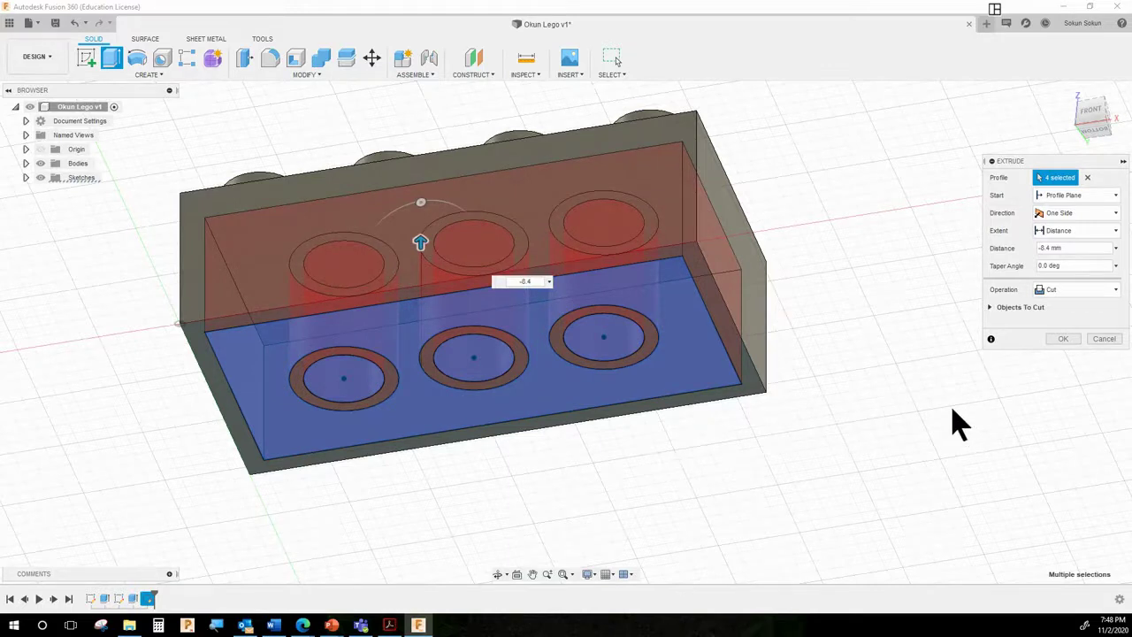
click(1074, 339)
shift+middle_drag(795, 518, 761, 485)
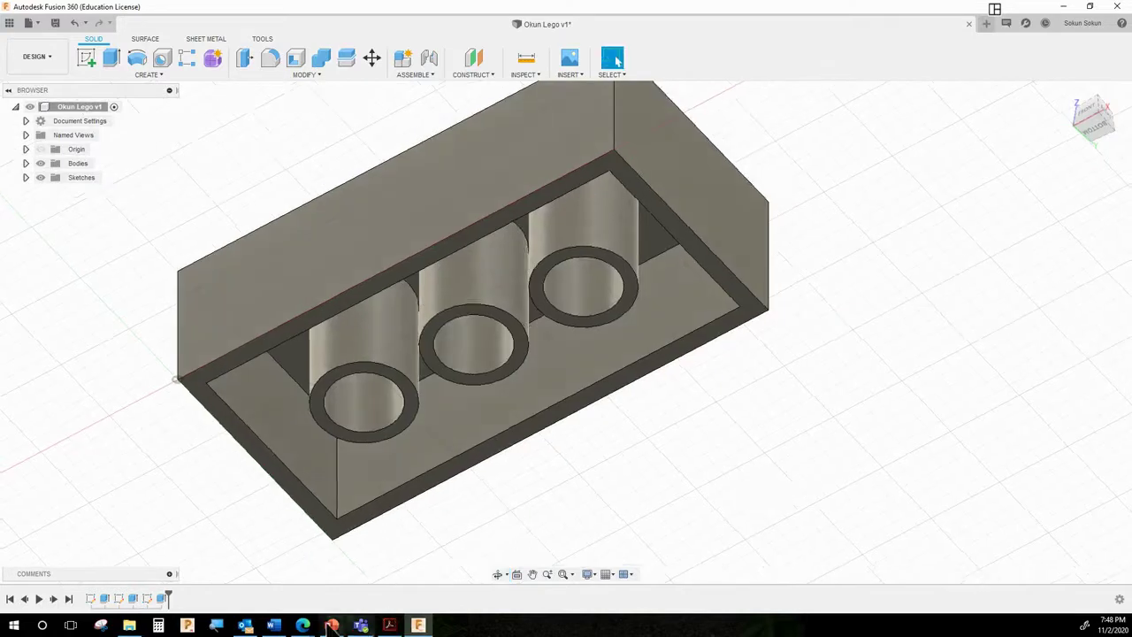
click(1067, 92)
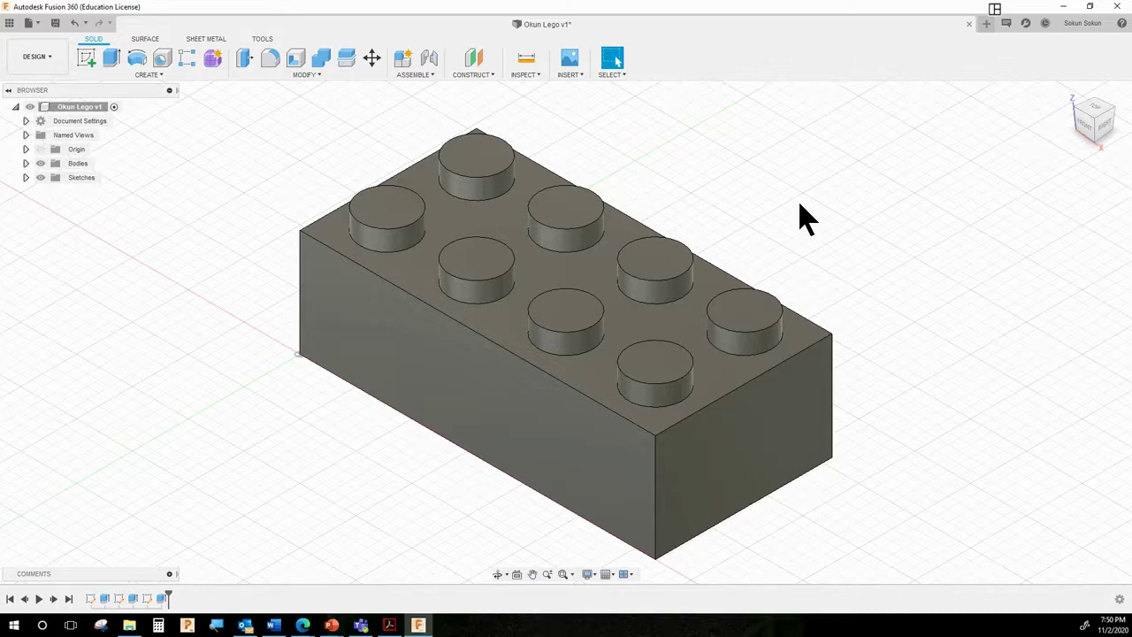
Step: Open the appearance settings for the brick's bodies and components
click(158, 78)
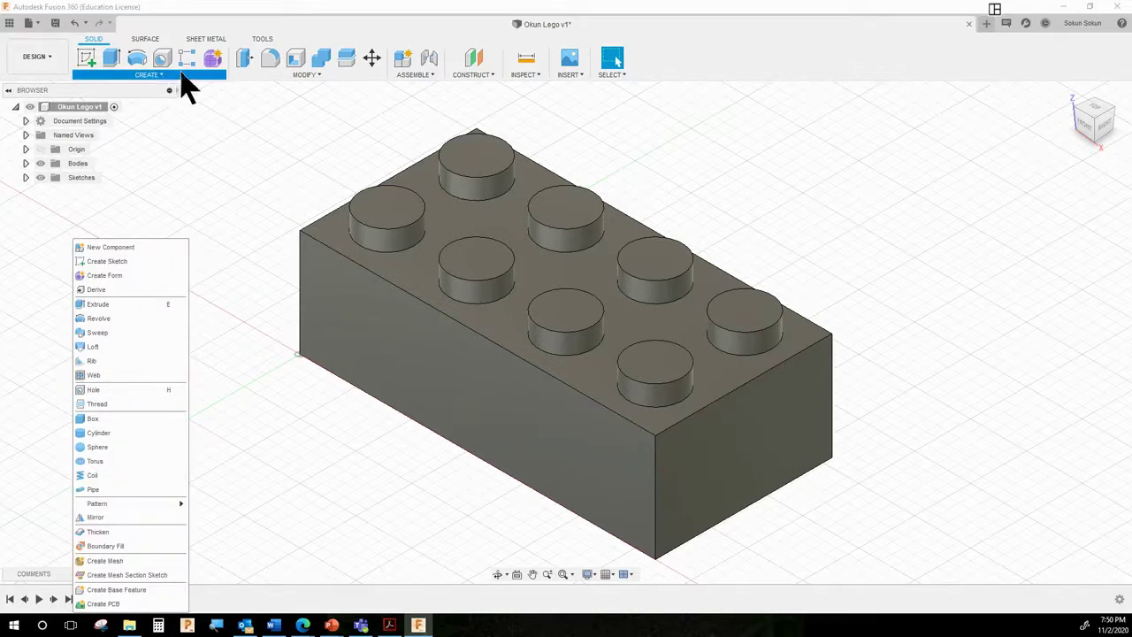
mouse_move(278, 79)
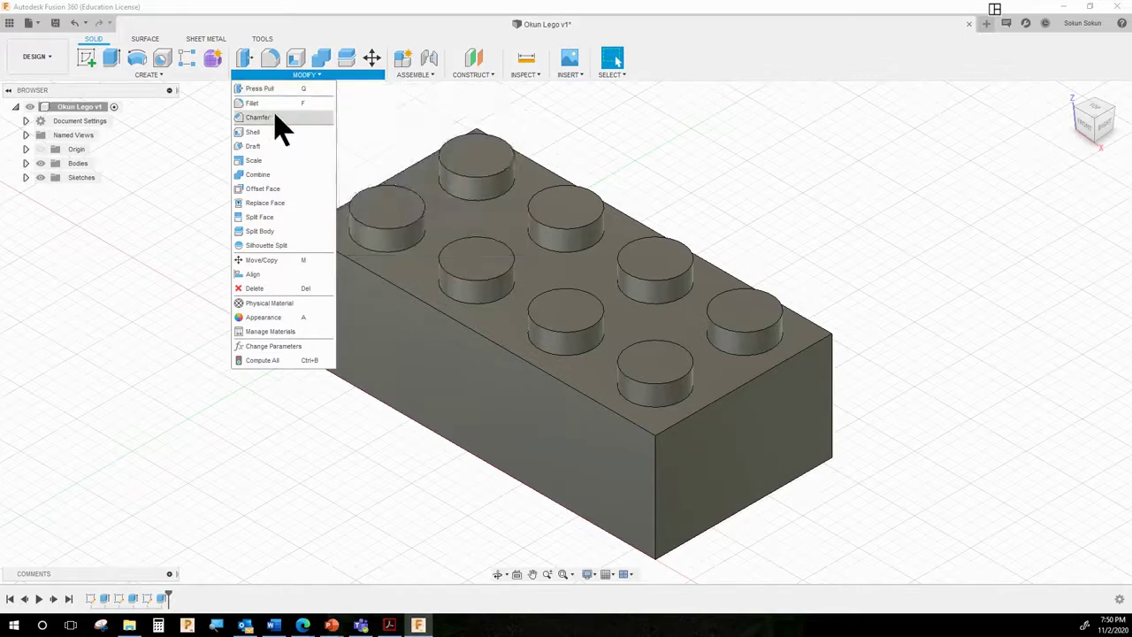
click(282, 320)
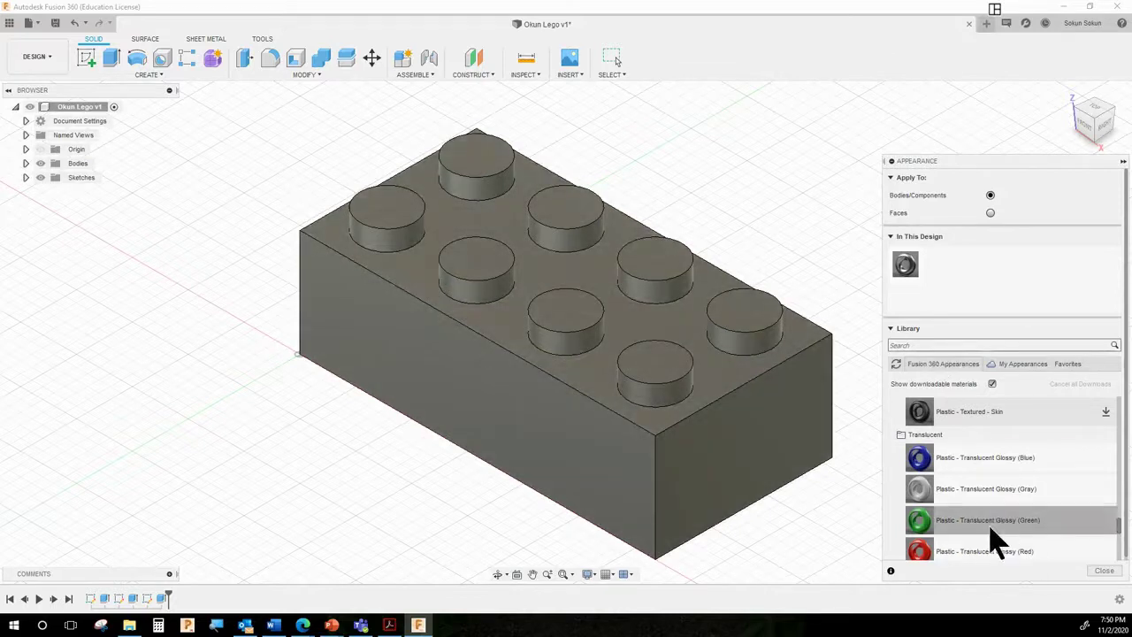
Step: Collapse expanded material categories in the Fusion 360 appearance library and examine the available metal, paint and plastic groups
click(902, 436)
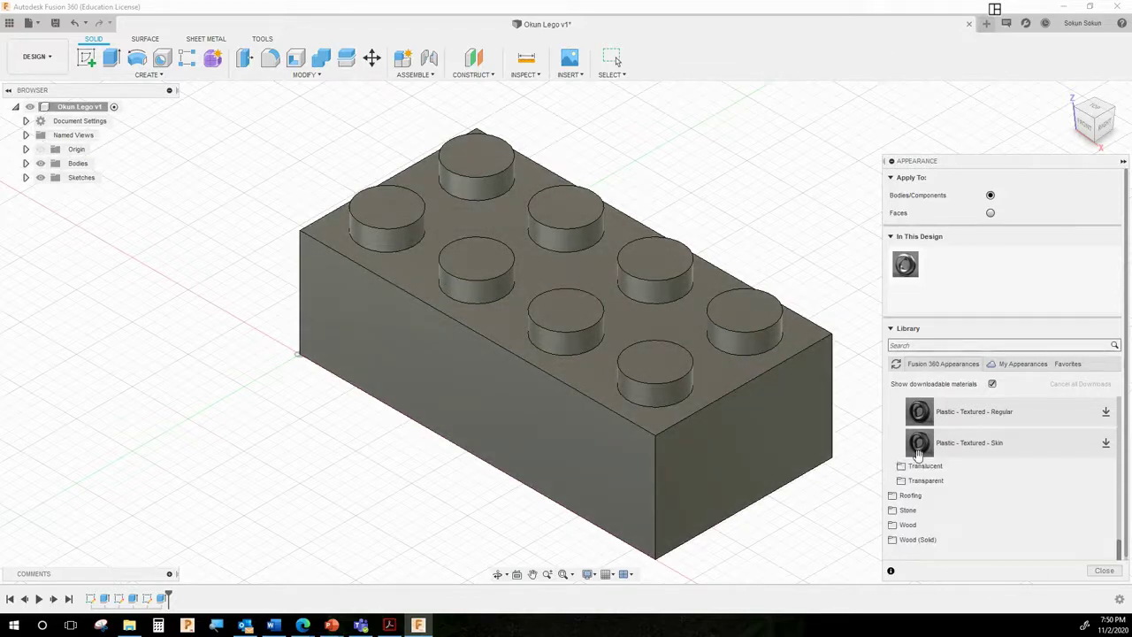
scroll(932, 469, up, 4)
scroll(928, 458, up, 5)
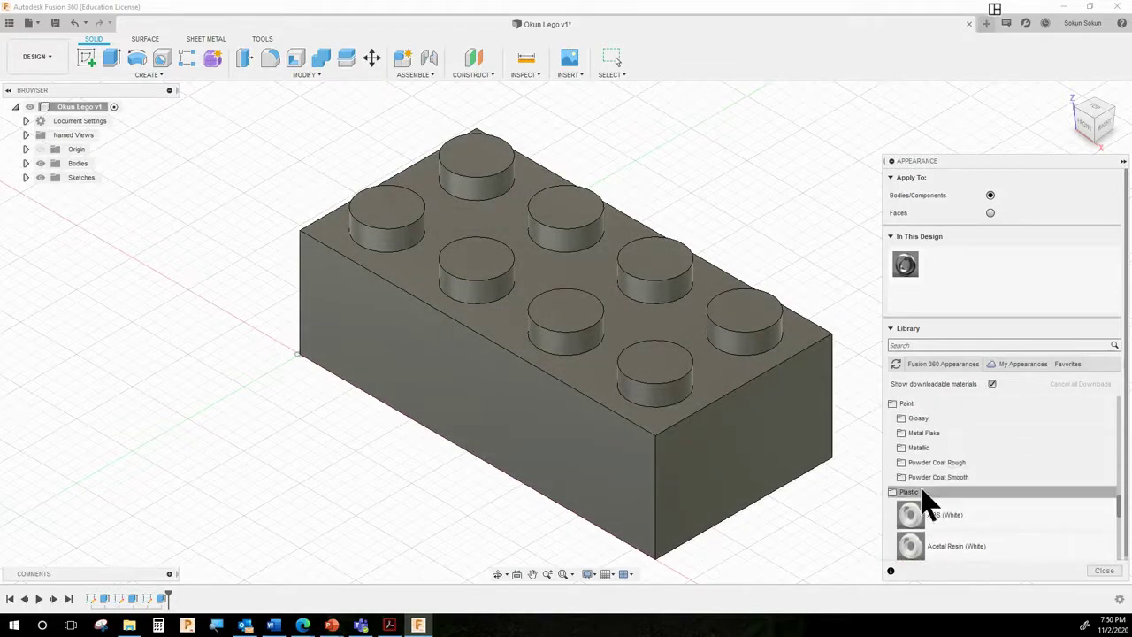
click(903, 492)
scroll(915, 504, up, 5)
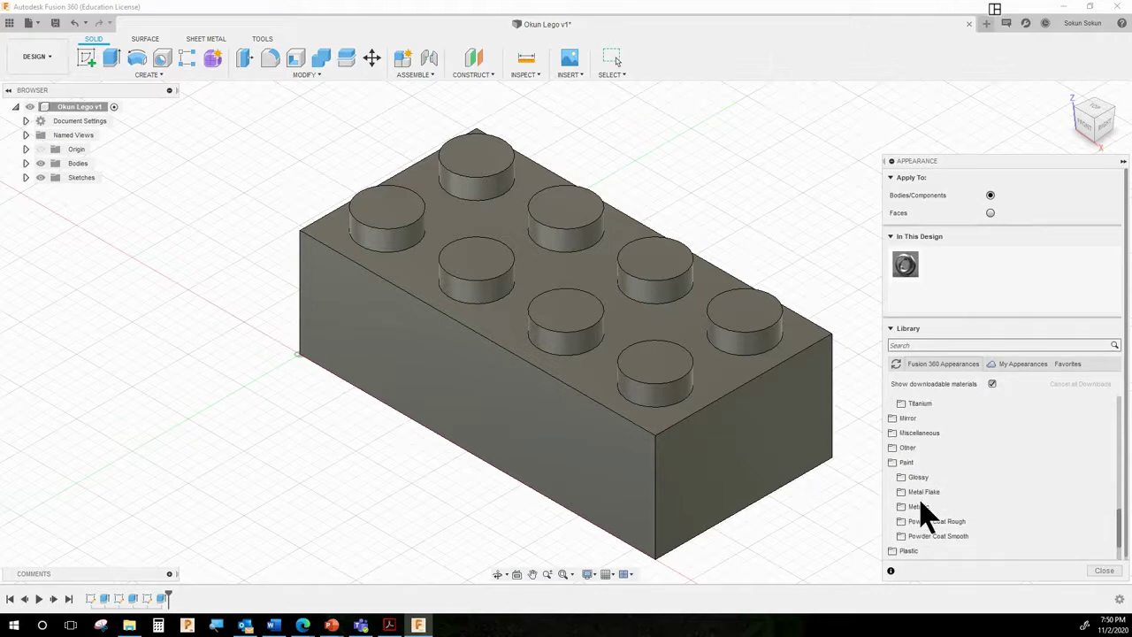
scroll(924, 513, up, 3)
click(919, 513)
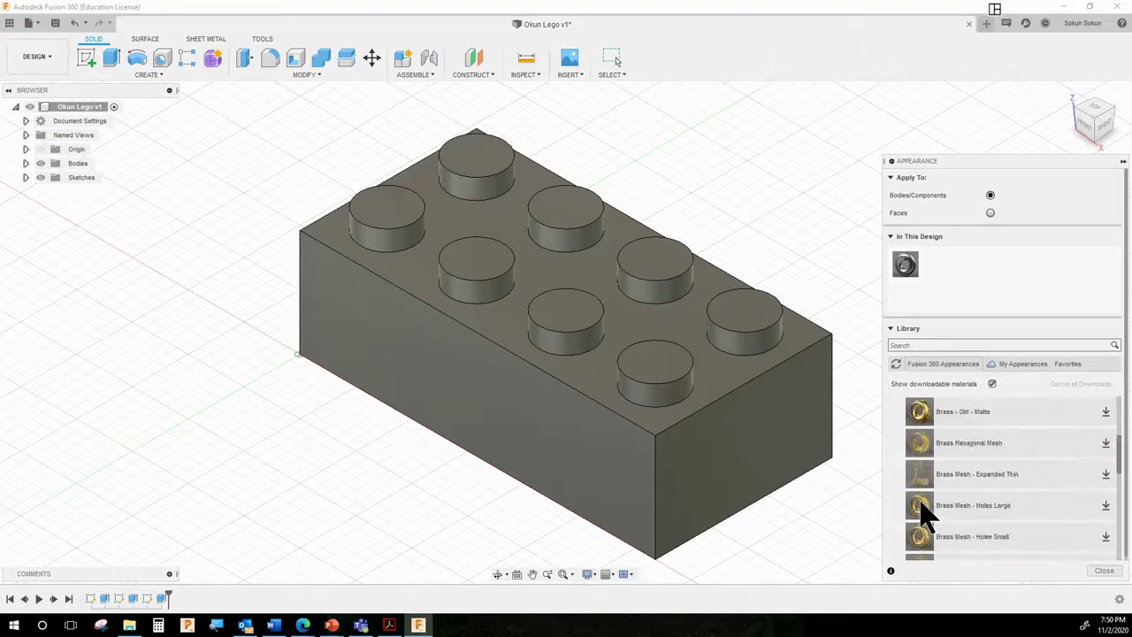
scroll(922, 513, up, 3)
click(917, 462)
scroll(955, 500, up, 1)
scroll(962, 502, down, 5)
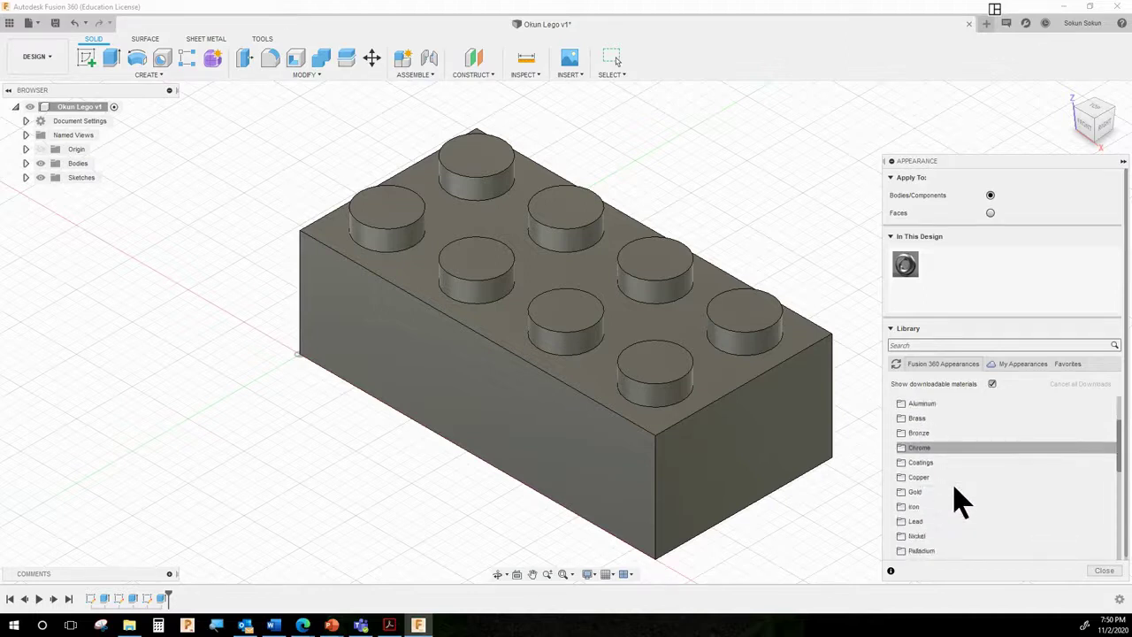
scroll(962, 502, down, 1)
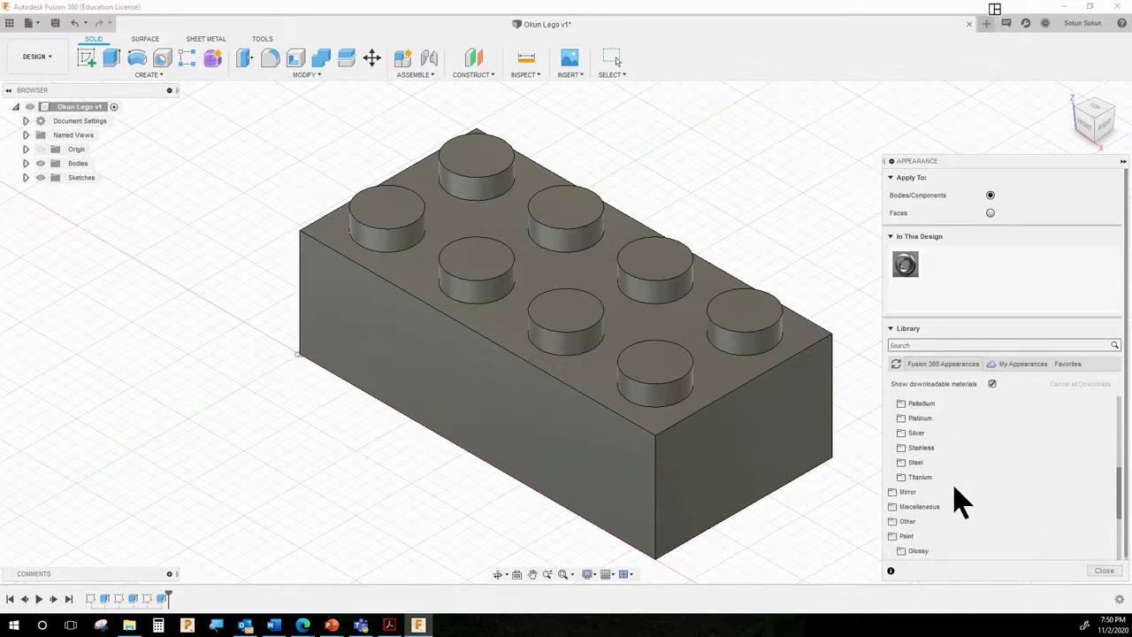
scroll(962, 502, down, 2)
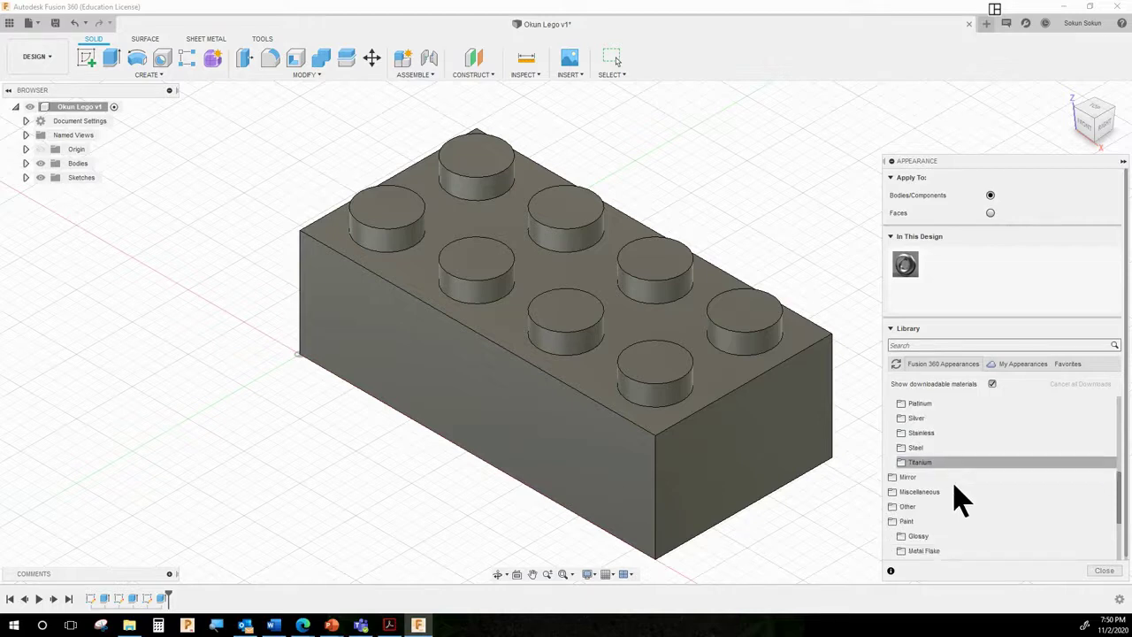
scroll(962, 503, up, 5)
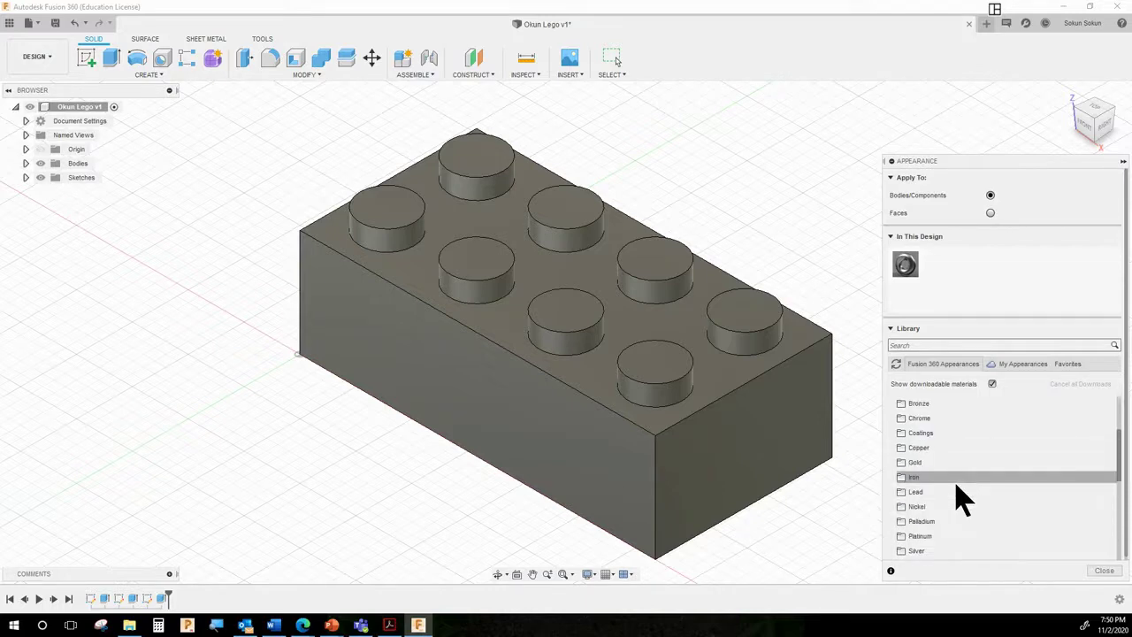
scroll(962, 500, down, 5)
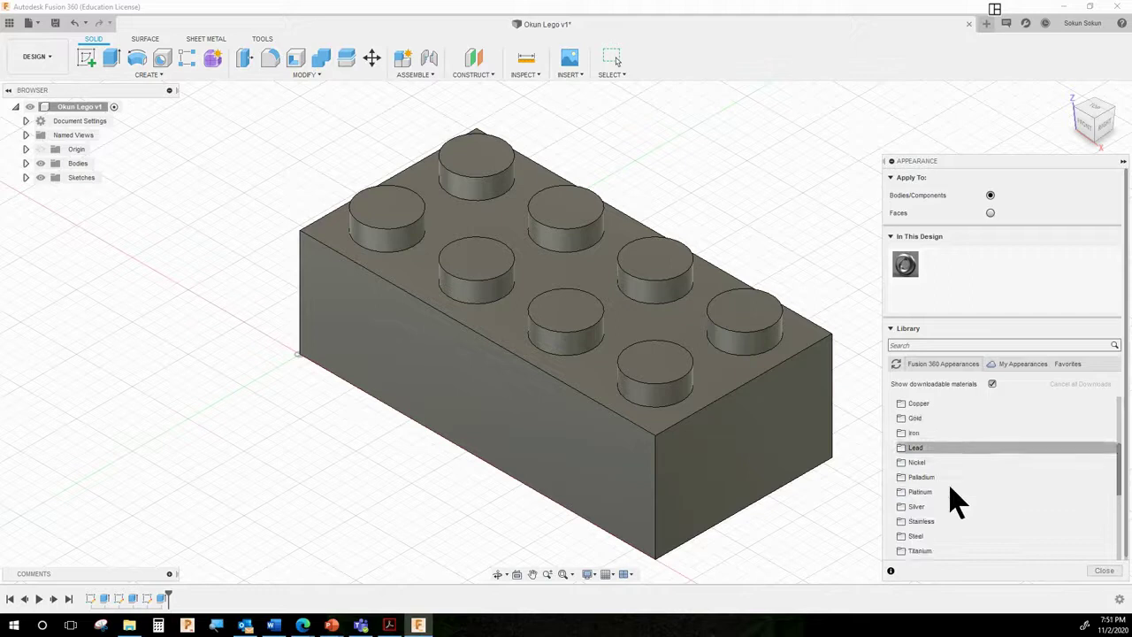
scroll(957, 502, down, 1)
scroll(953, 489, down, 2)
Step: Apply the Plastic - Translucent Glossy (Green) appearance to the whole brick body
click(917, 489)
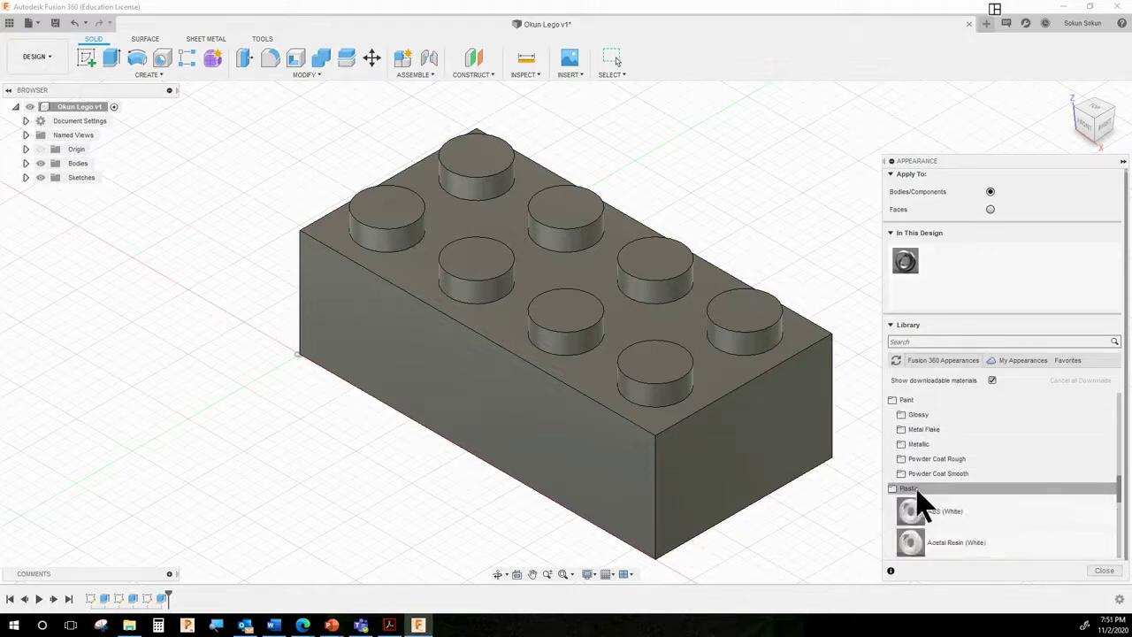
scroll(919, 502, down, 3)
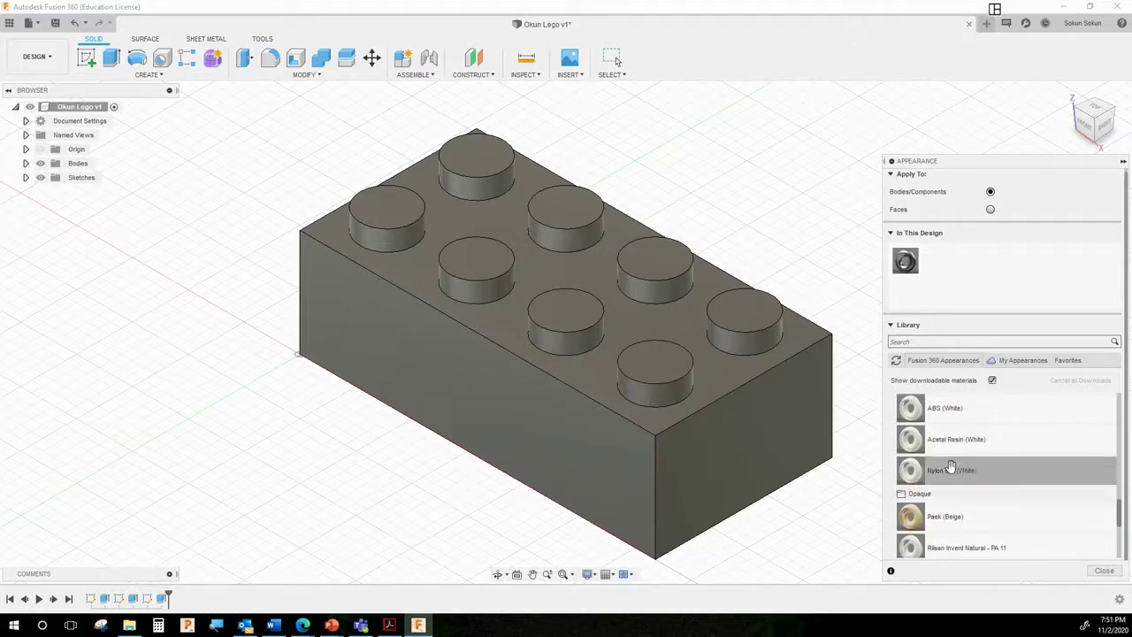
scroll(973, 495, down, 5)
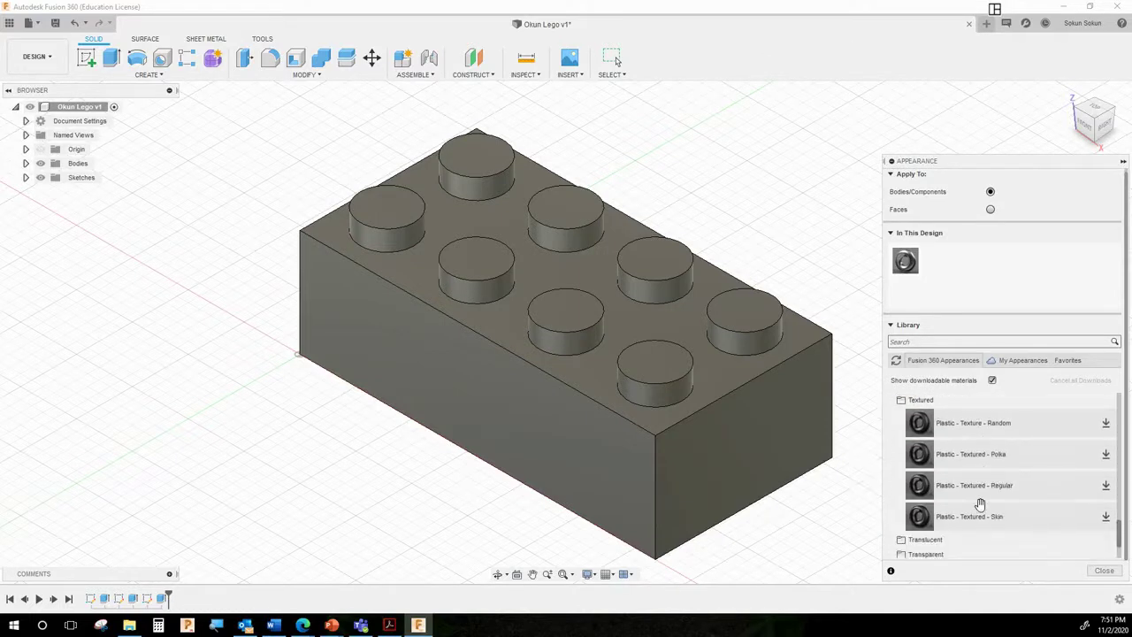
scroll(965, 530, down, 2)
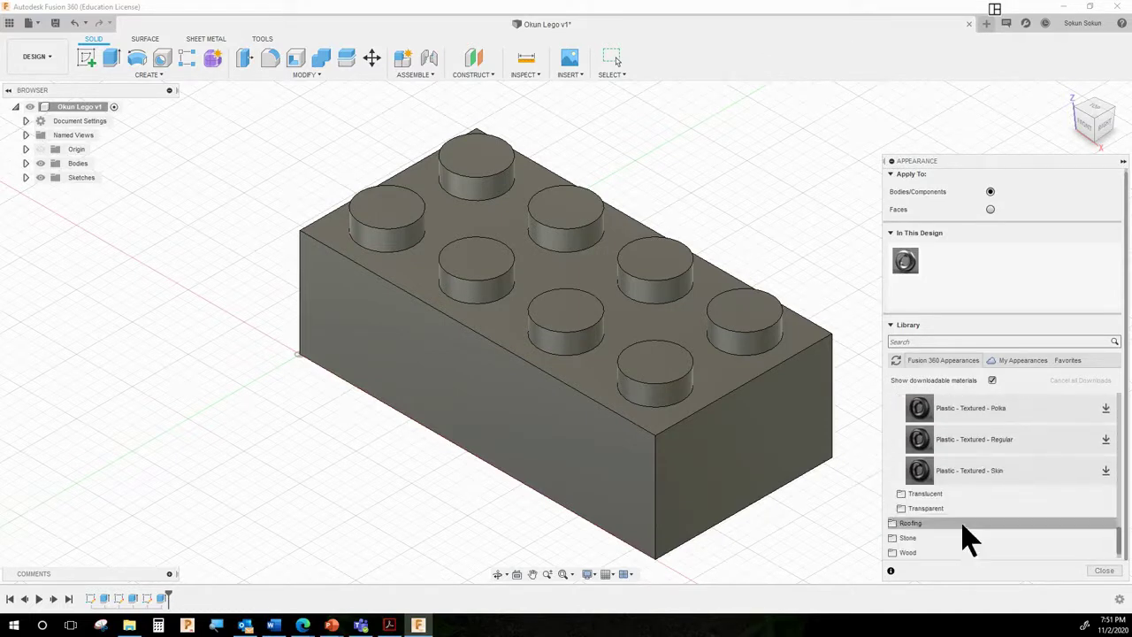
click(928, 496)
scroll(948, 505, down, 3)
scroll(955, 513, down, 1)
scroll(955, 513, down, 1)
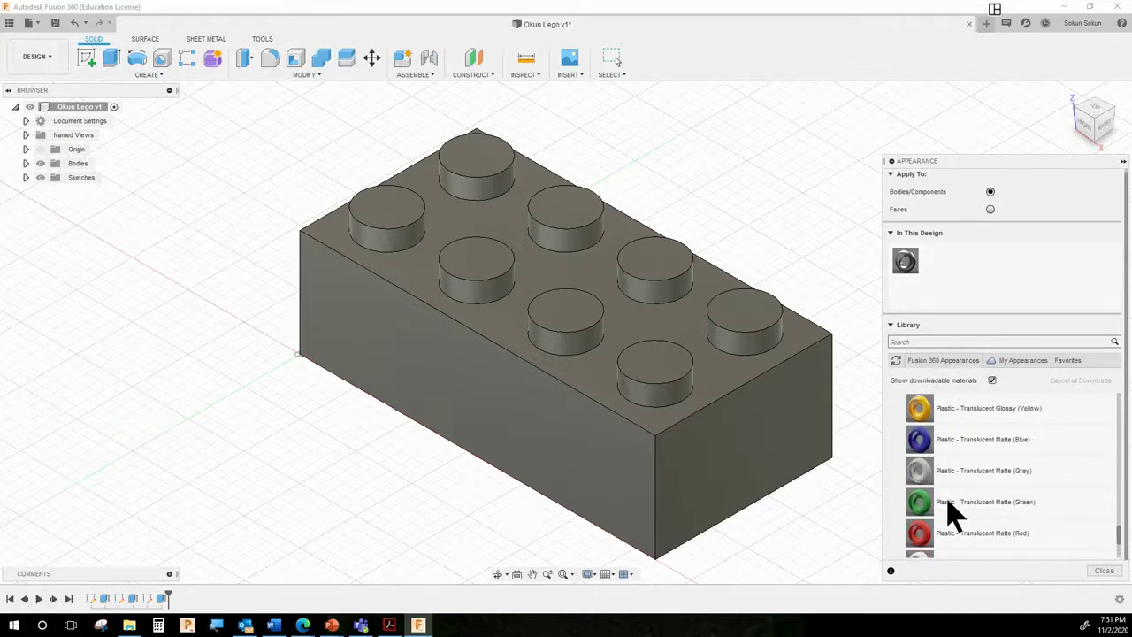
scroll(948, 513, up, 8)
scroll(946, 498, down, 6)
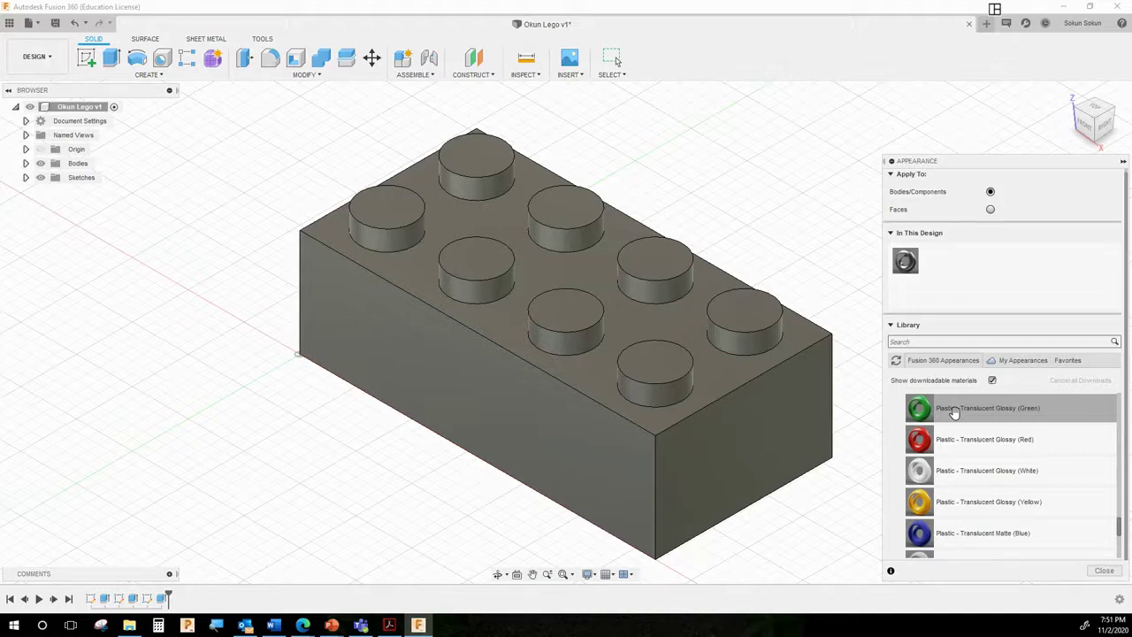
drag(954, 413, 771, 448)
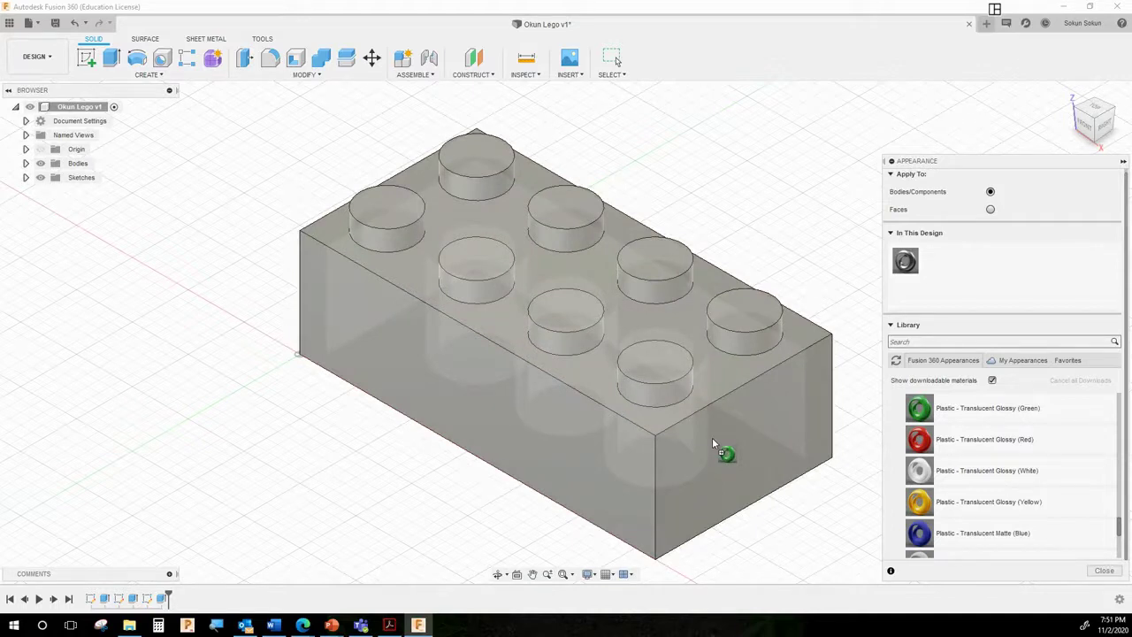
drag(712, 440, 713, 455)
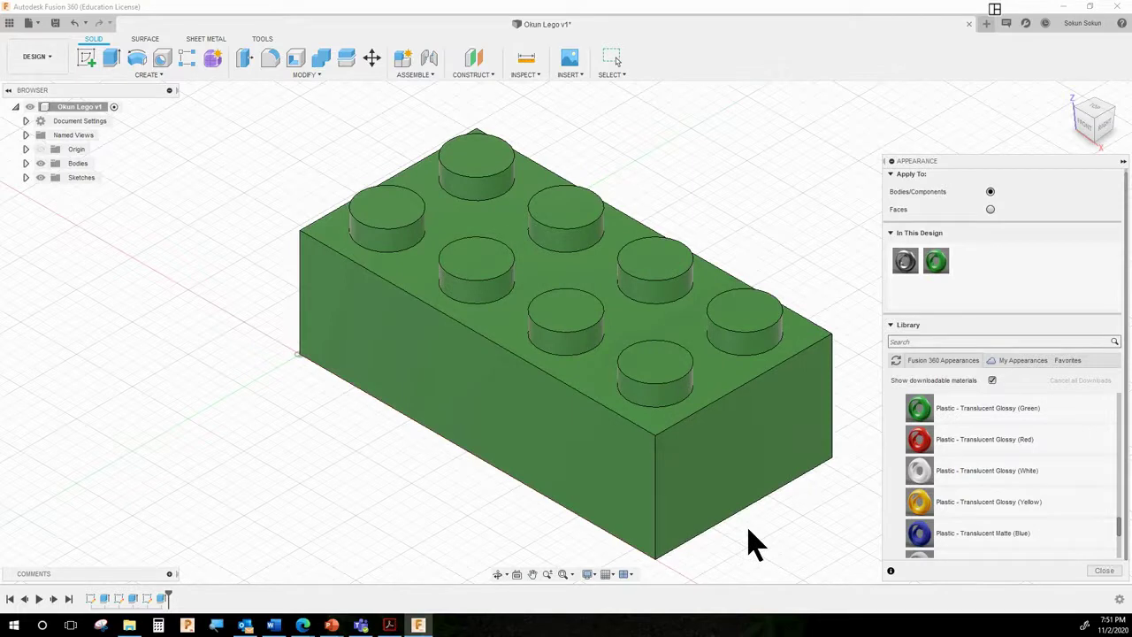
Step: Change the visual style to Shaded so the brick displays without edge lines
scroll(981, 472, down, 10)
drag(973, 529, 576, 596)
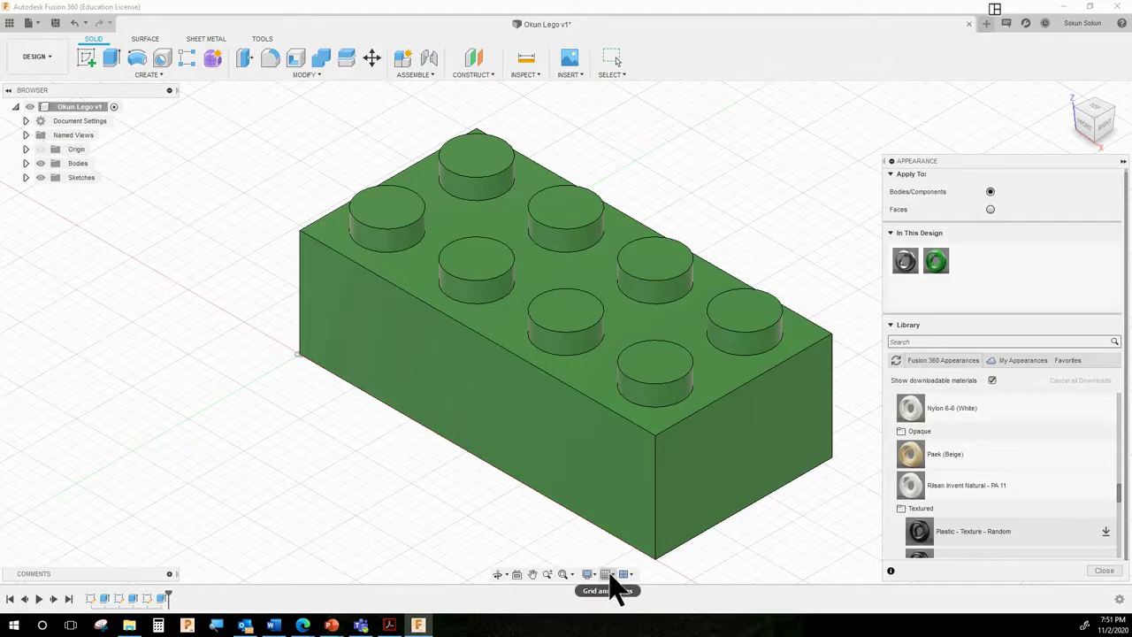
click(591, 576)
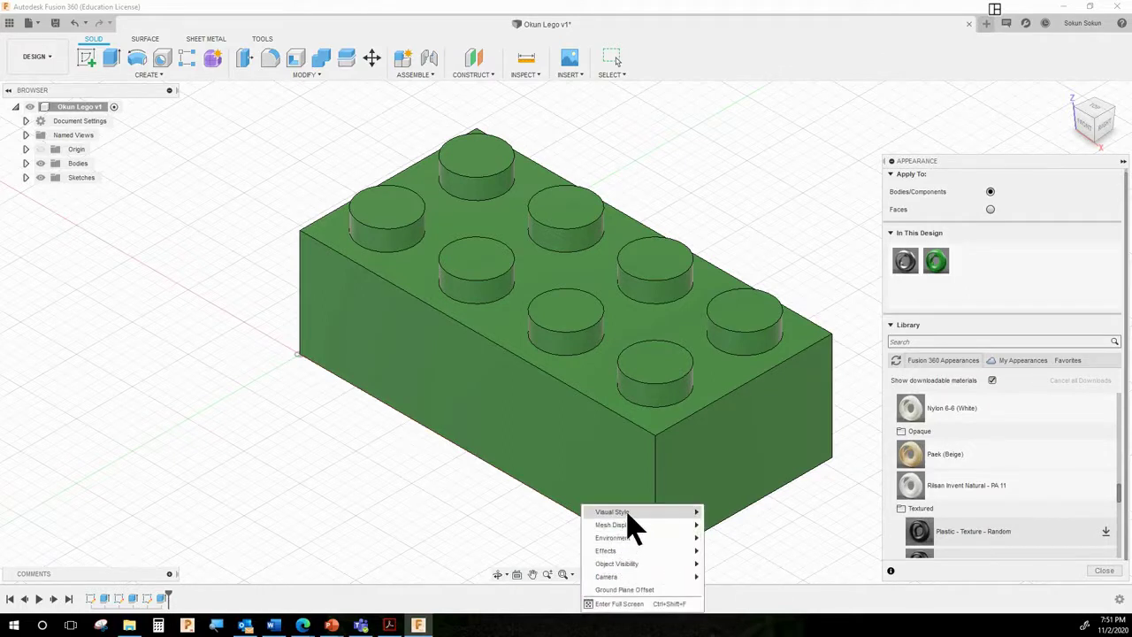
mouse_move(631, 516)
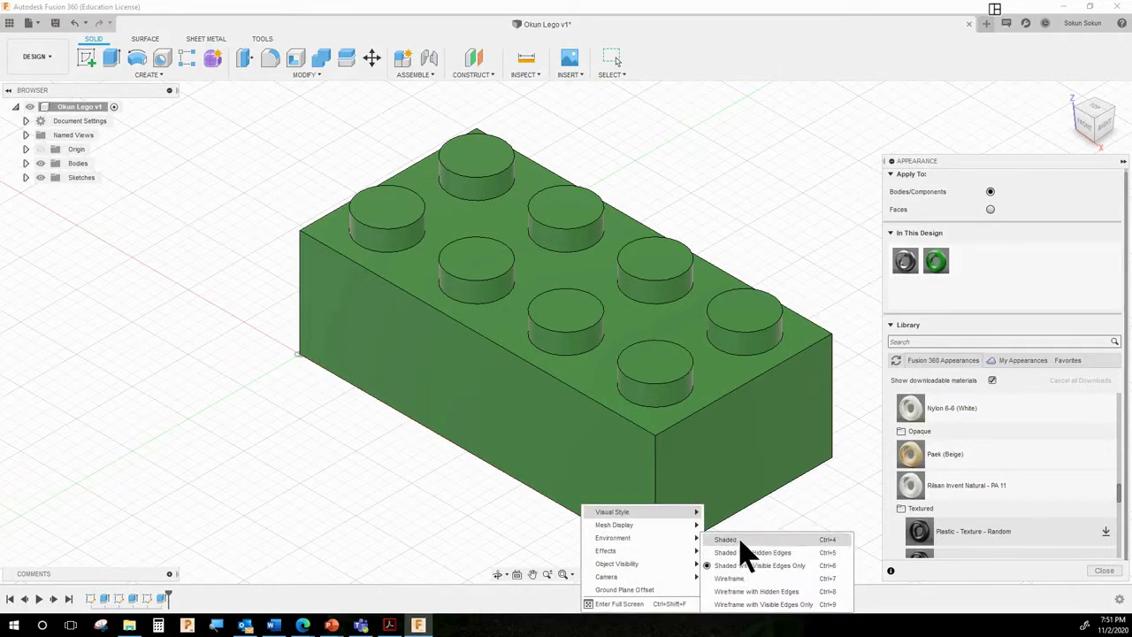
click(741, 541)
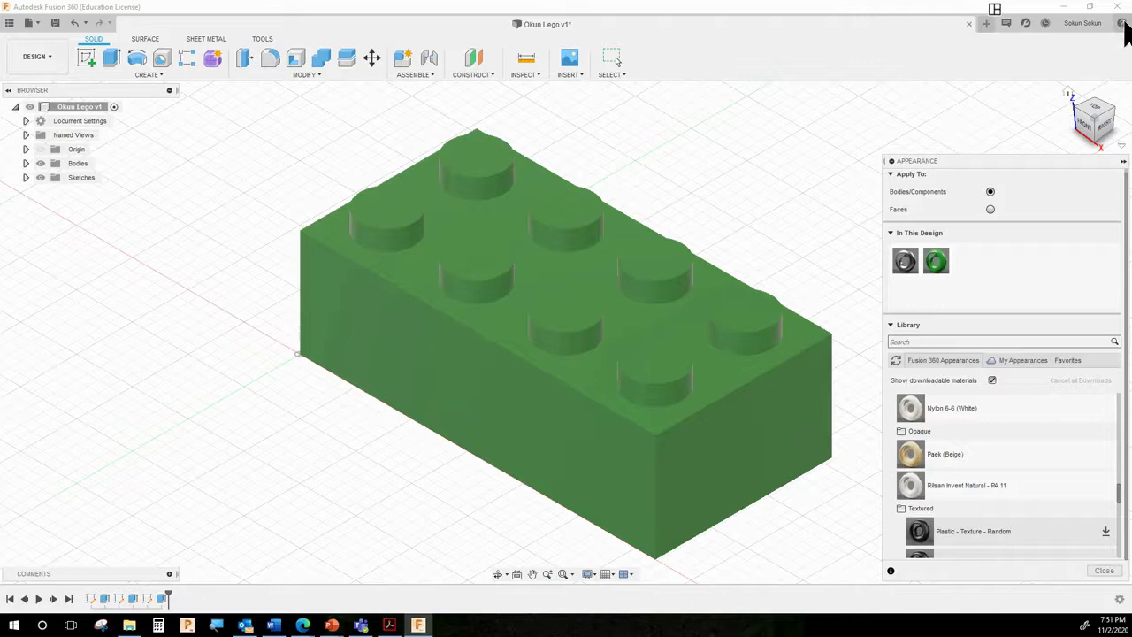
Step: Turn off the limiting of effects to optimize performance in the graphics diagnostic settings and close them
click(1122, 23)
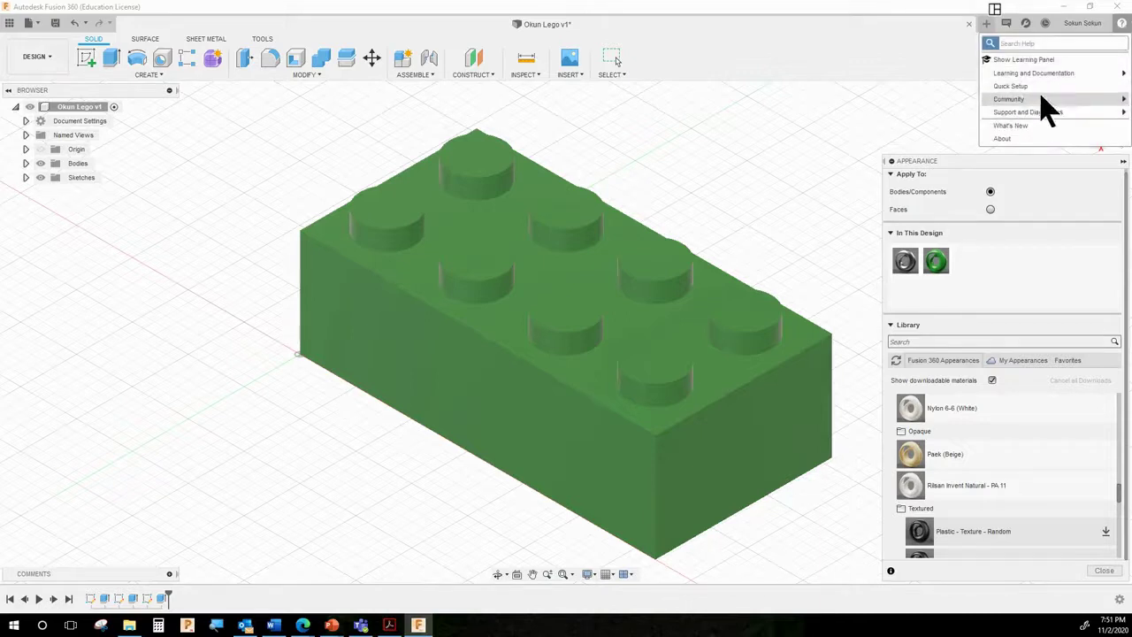
mouse_move(1030, 113)
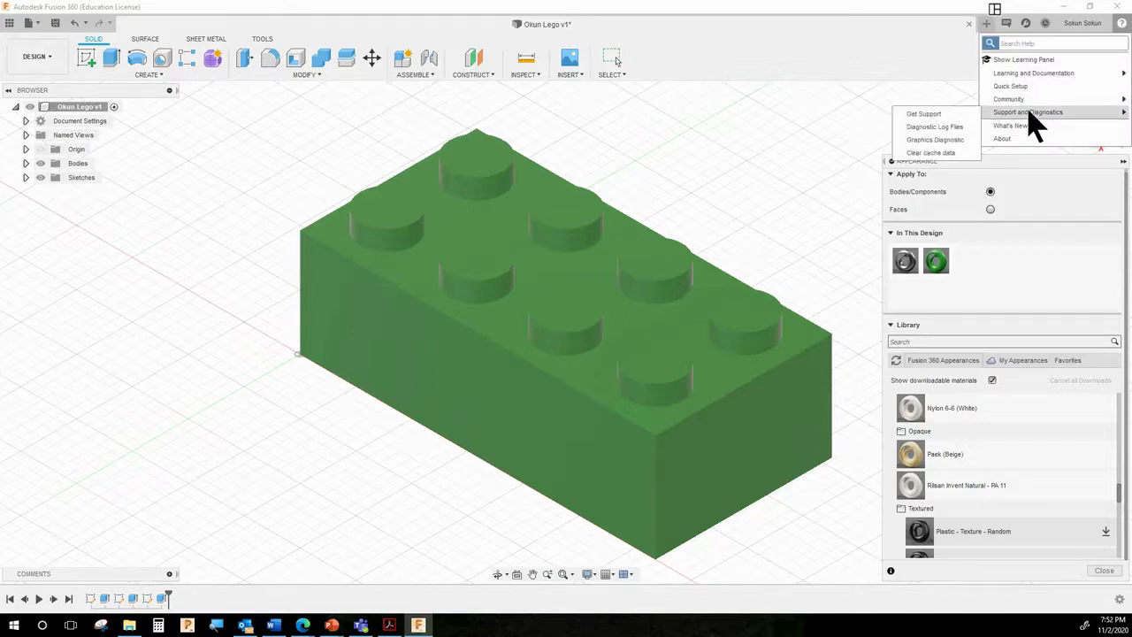
click(937, 140)
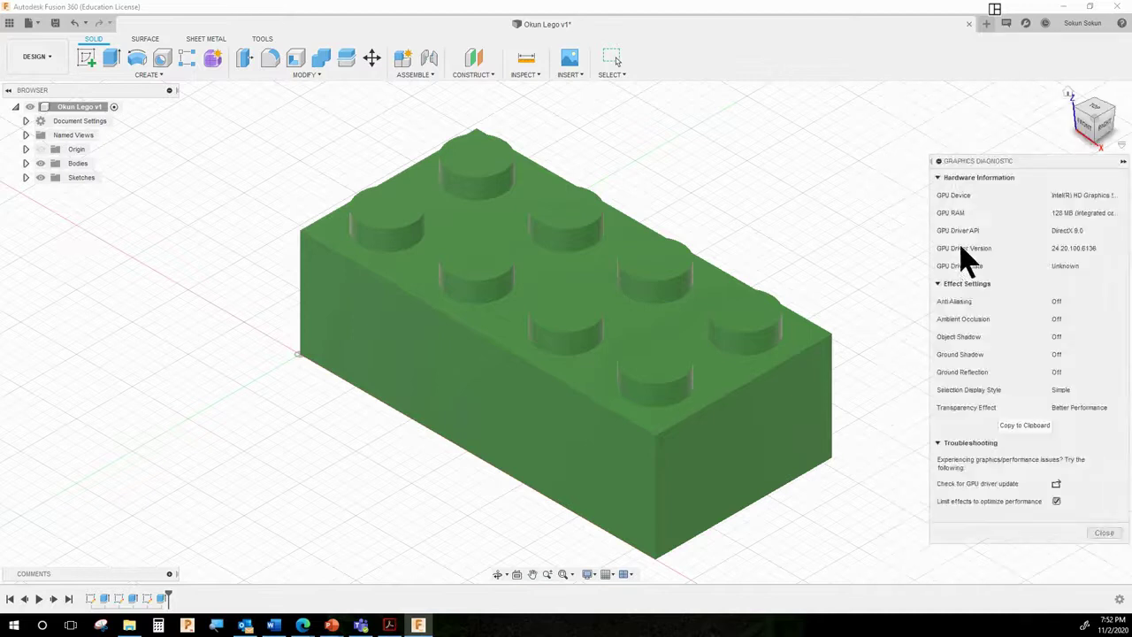
click(1056, 500)
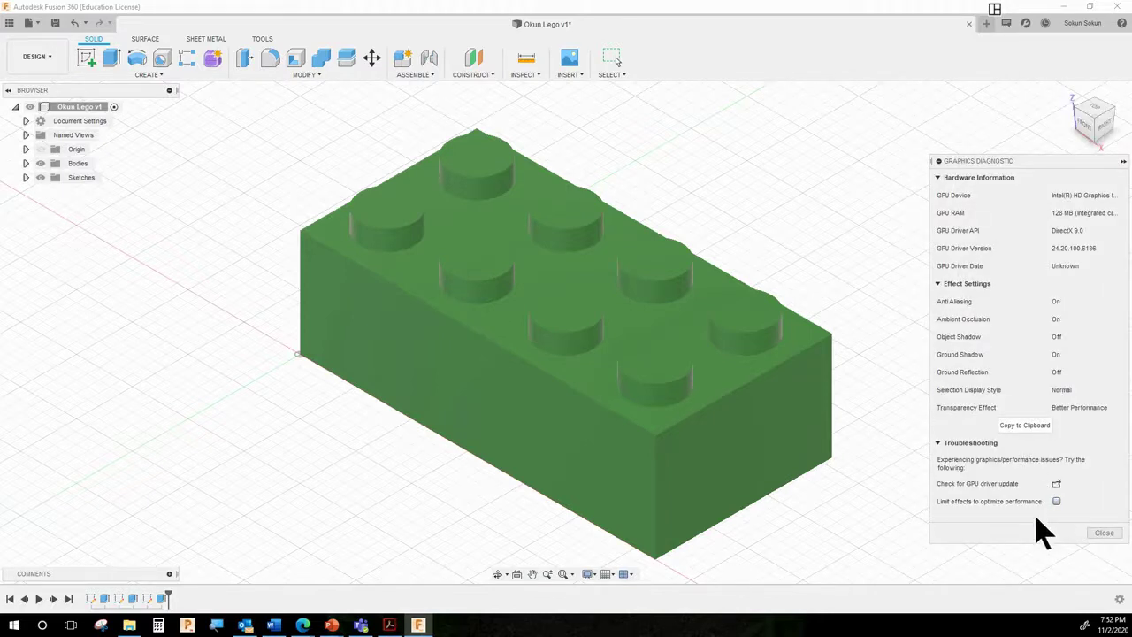
click(1111, 534)
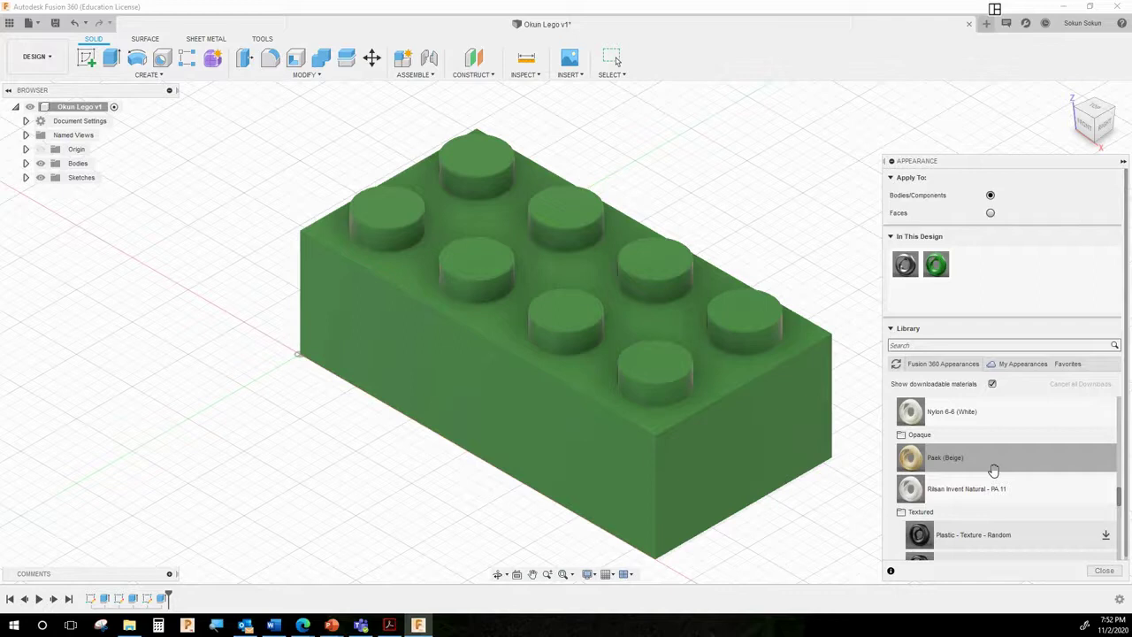
Step: Turn the performance-optimizing limit on graphics effects back on in the graphics diagnostic settings
click(1121, 24)
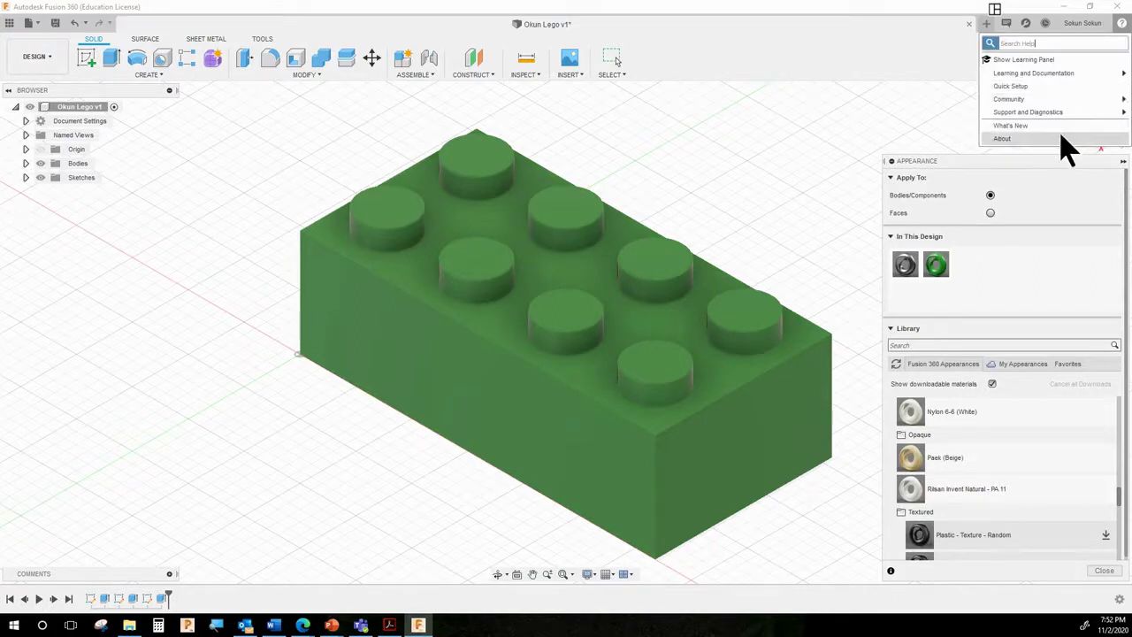
mouse_move(1057, 113)
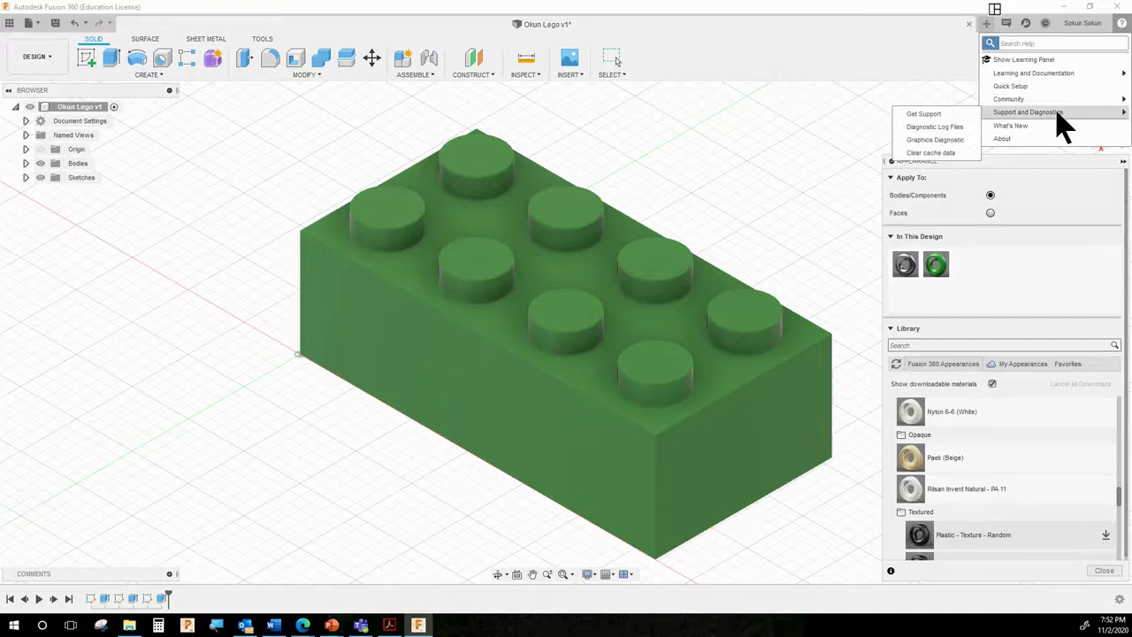
click(965, 141)
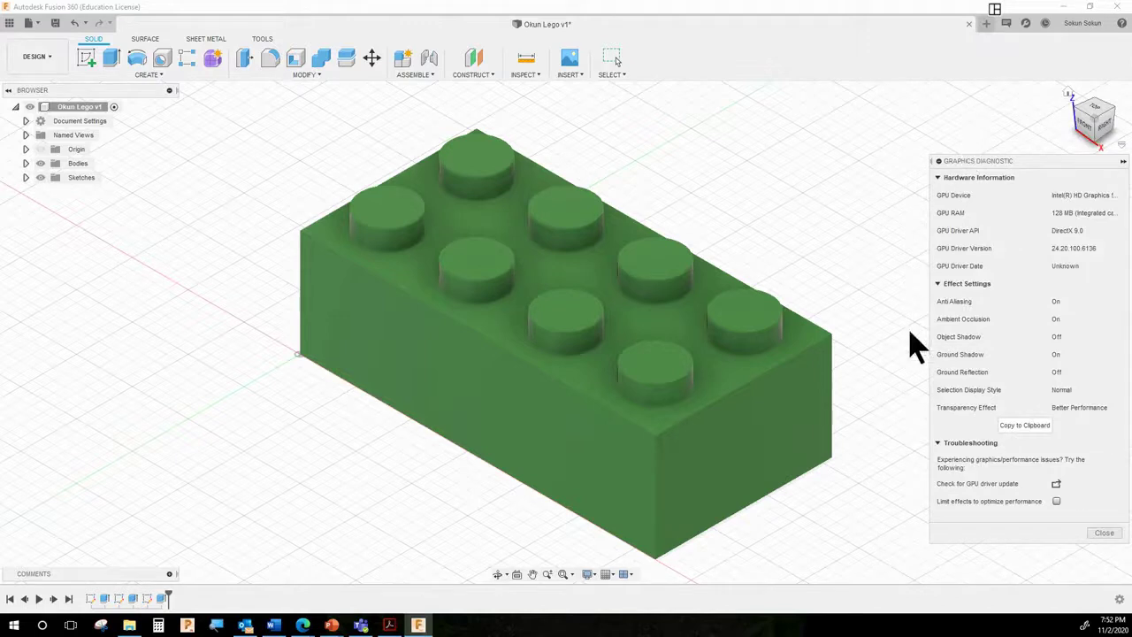
click(1057, 500)
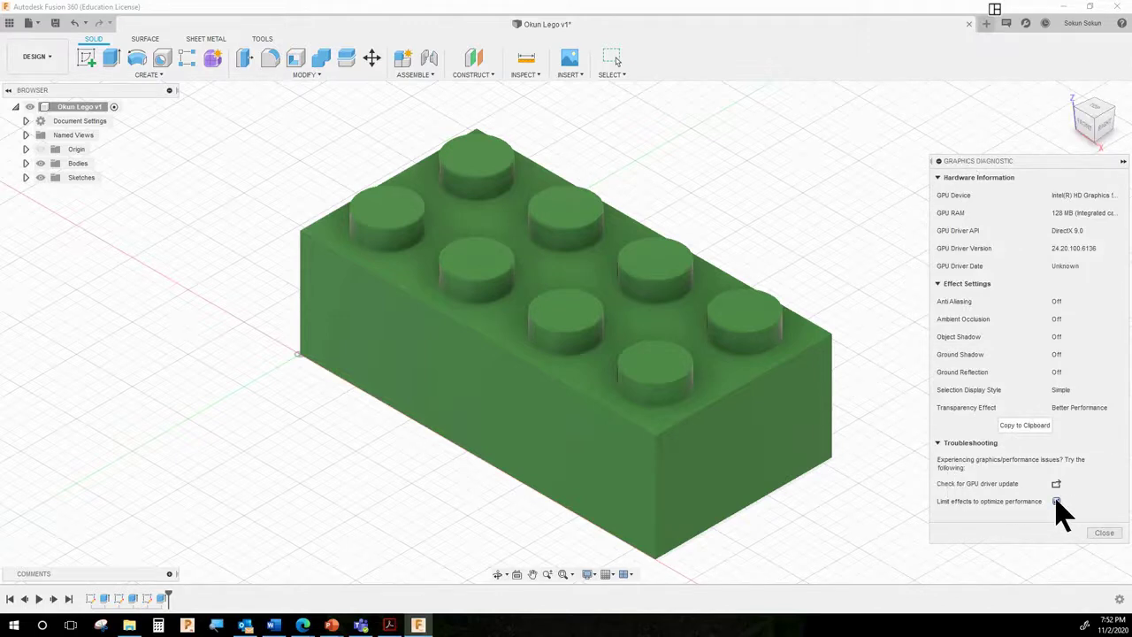
click(1102, 533)
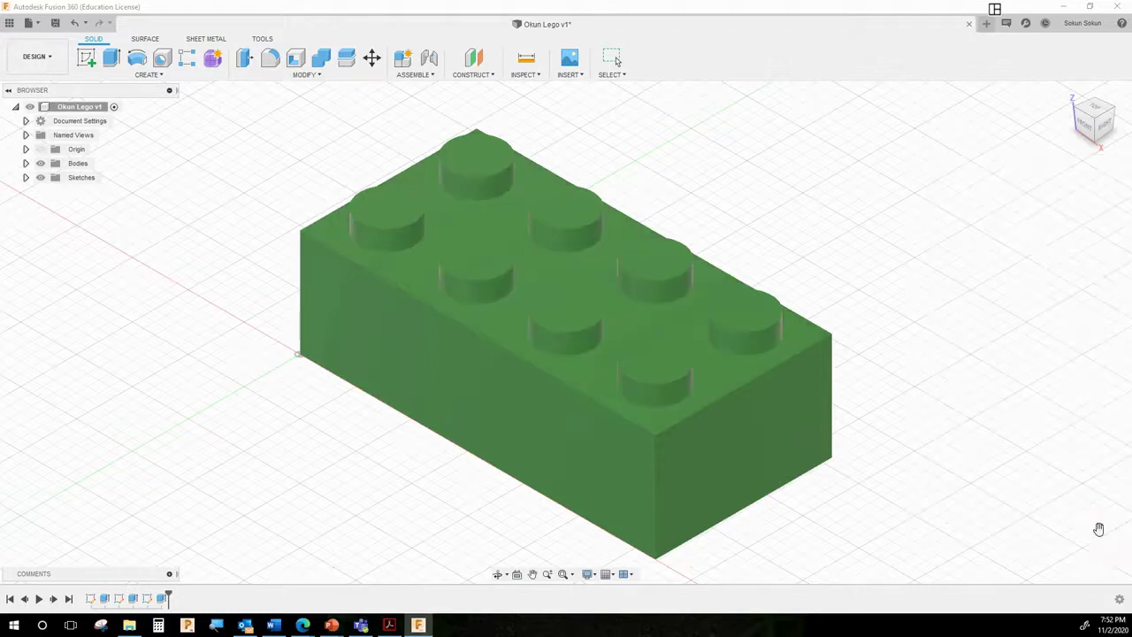
Step: Apply the Gold - Polished metal appearance to the whole brick body
key(a)
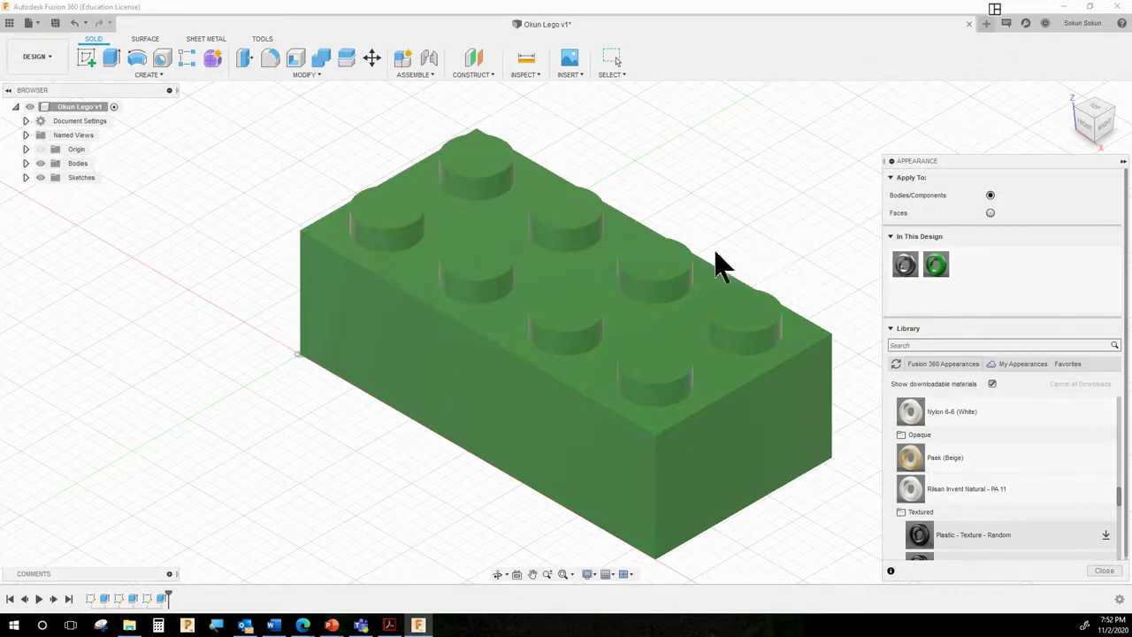
scroll(964, 455, up, 6)
scroll(955, 473, up, 5)
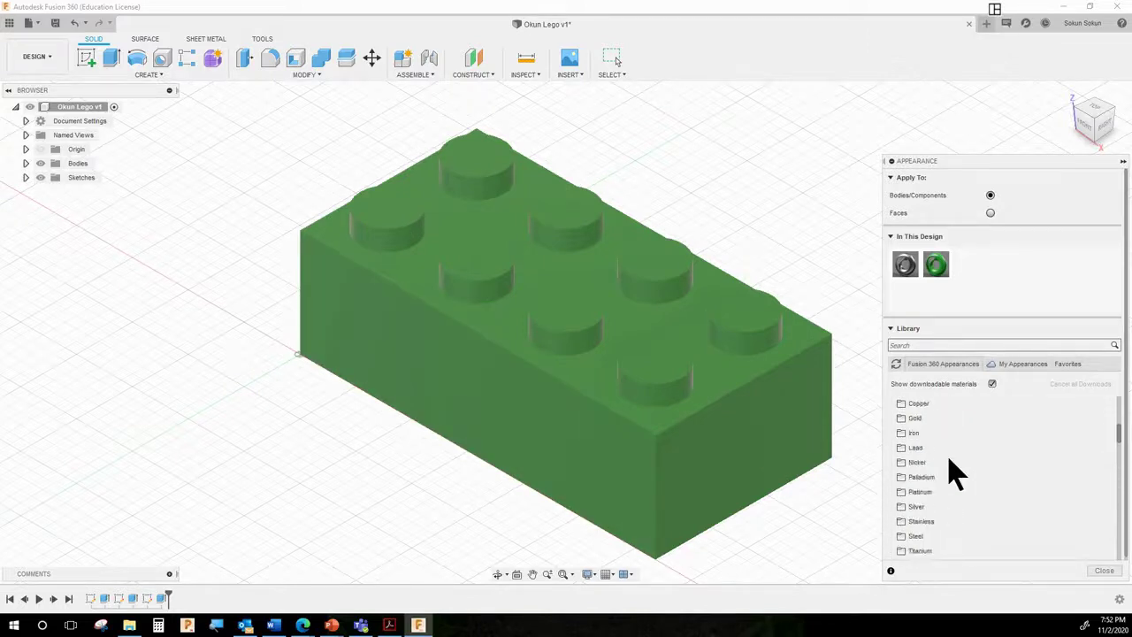
scroll(925, 442, down, 2)
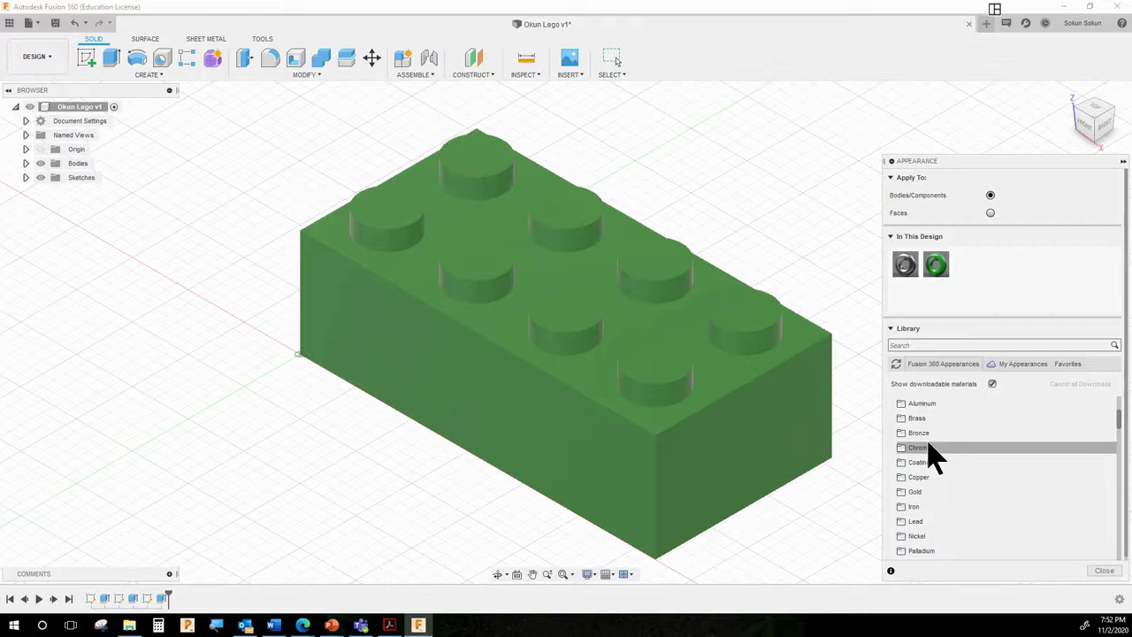
click(925, 461)
drag(925, 477, 716, 412)
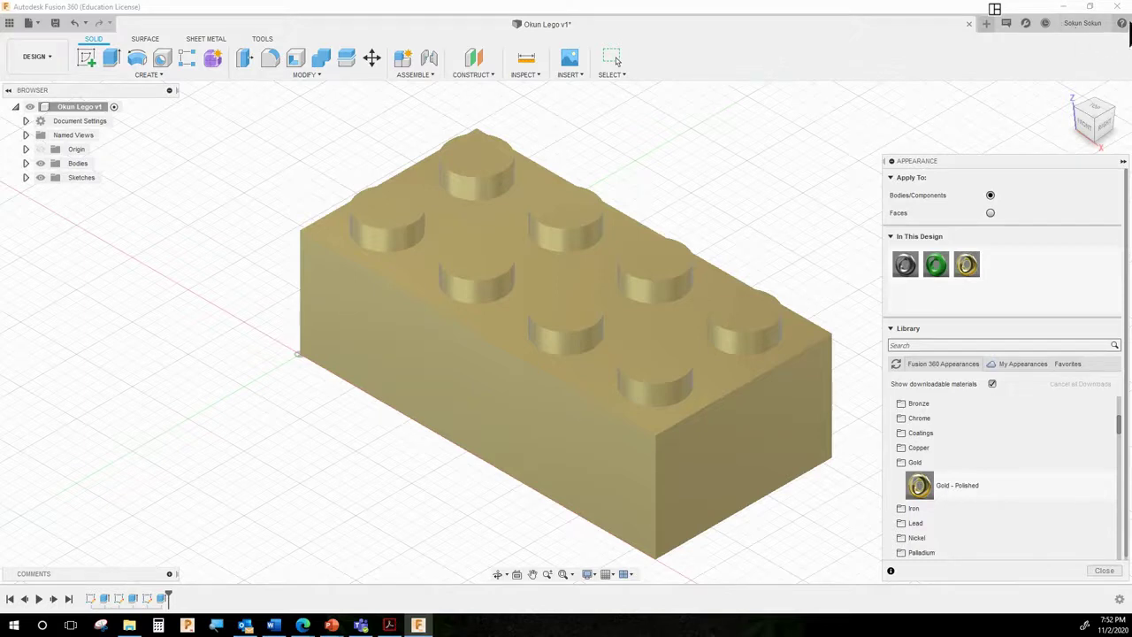
Step: Disable the limit on effects in the graphics diagnostic settings and return to the appearance settings
click(1121, 23)
mouse_move(1025, 113)
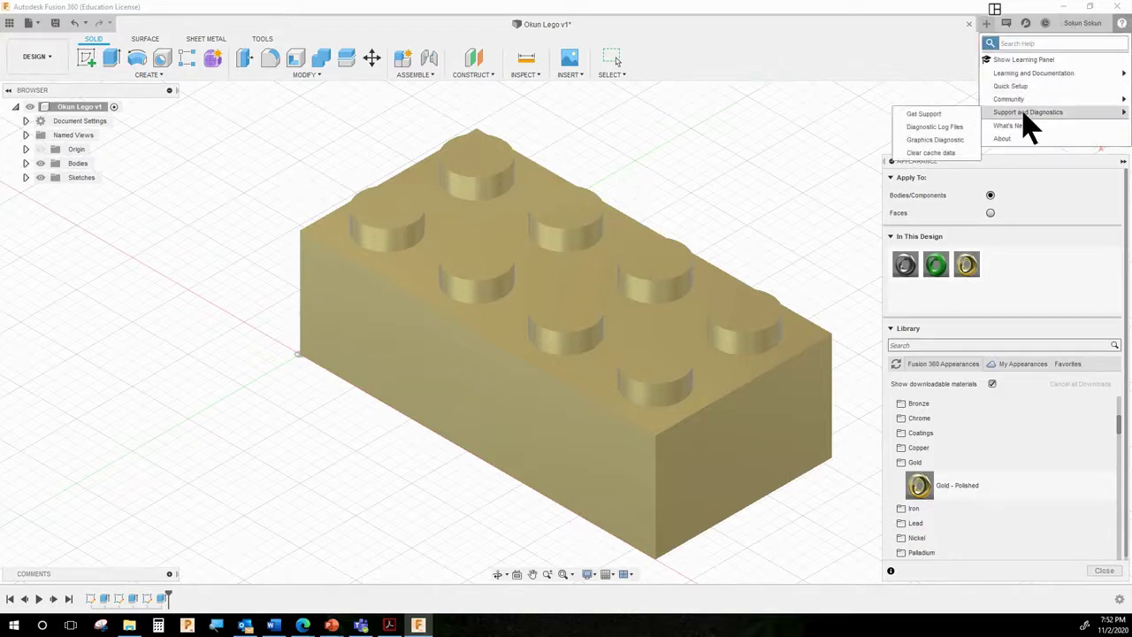
click(959, 139)
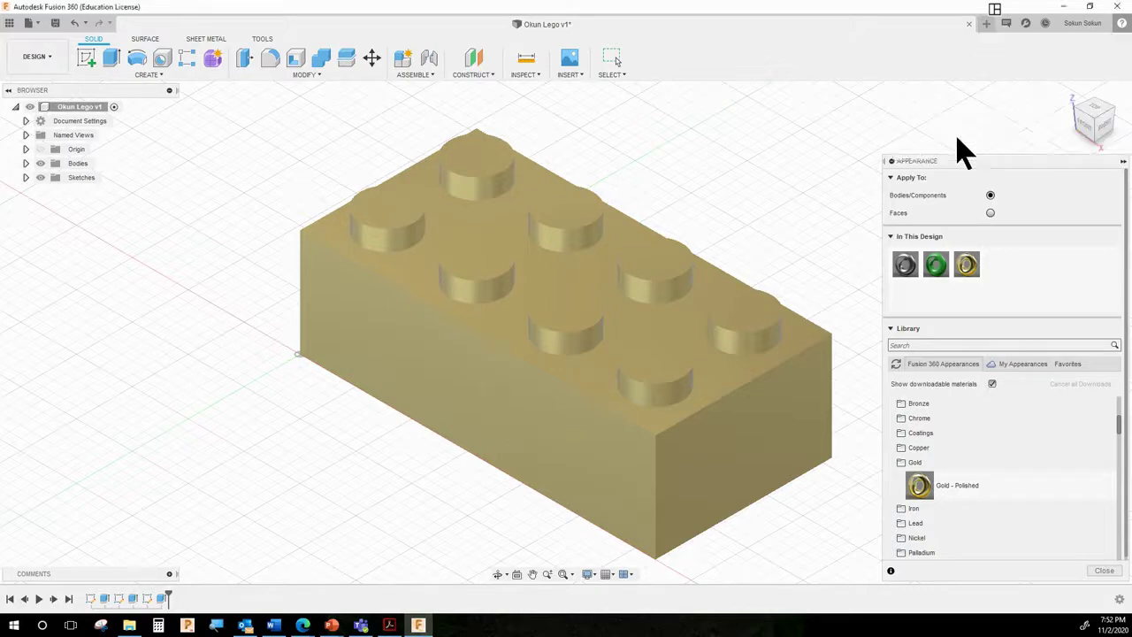
click(1057, 501)
click(1056, 502)
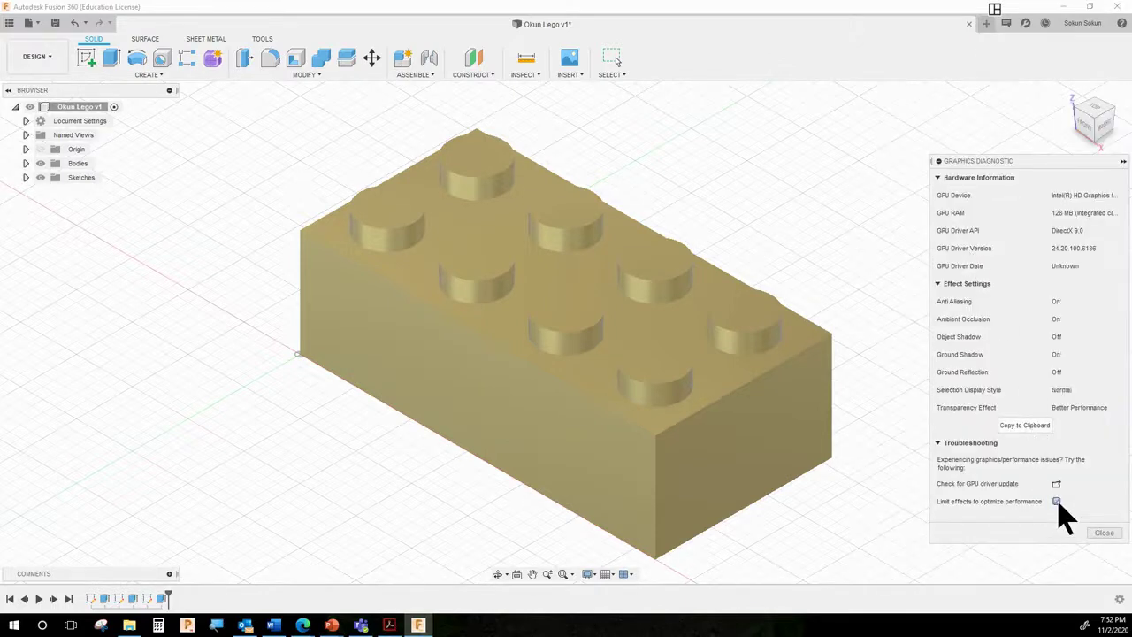
click(1103, 533)
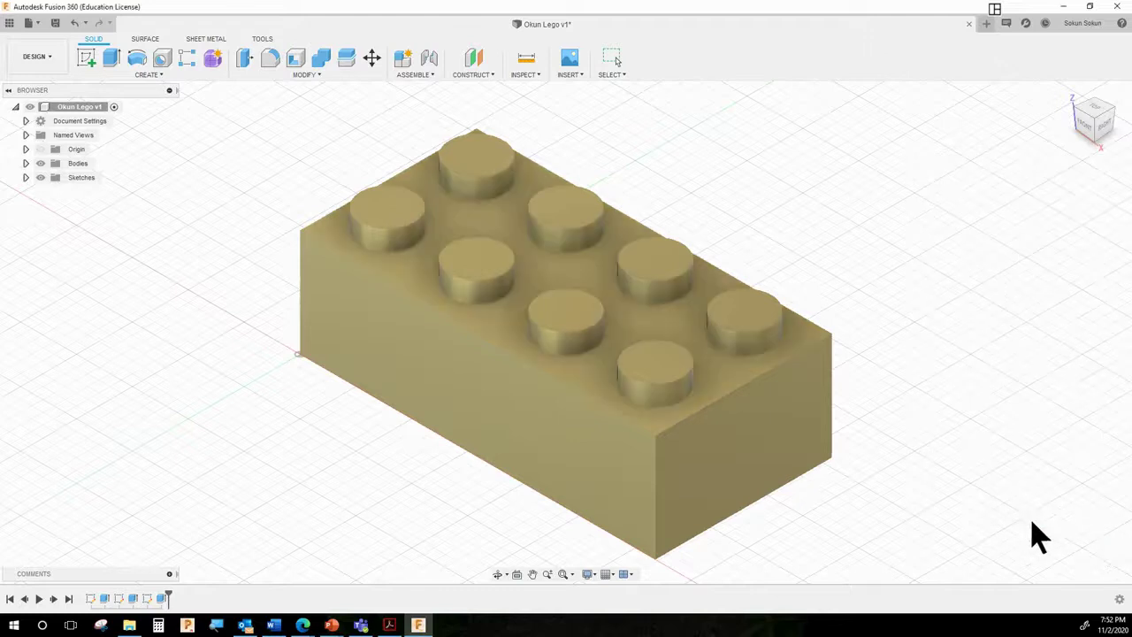
key(a)
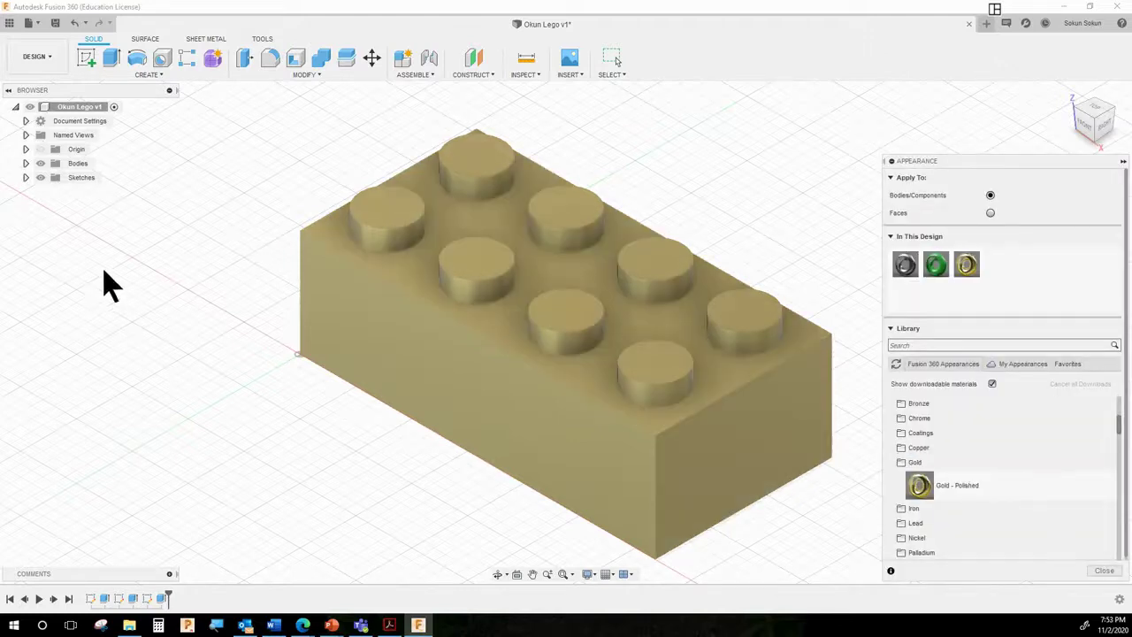
click(35, 64)
mouse_move(40, 210)
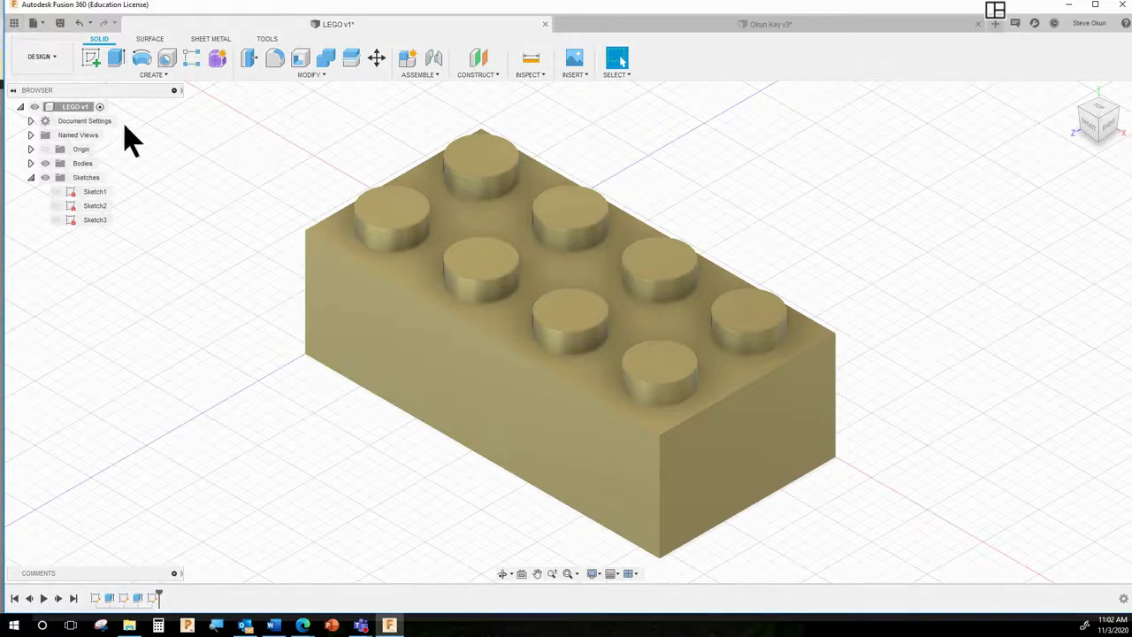
Step: Open the key design dated 11/2/20 from the Beginners project and close the project file list
click(13, 24)
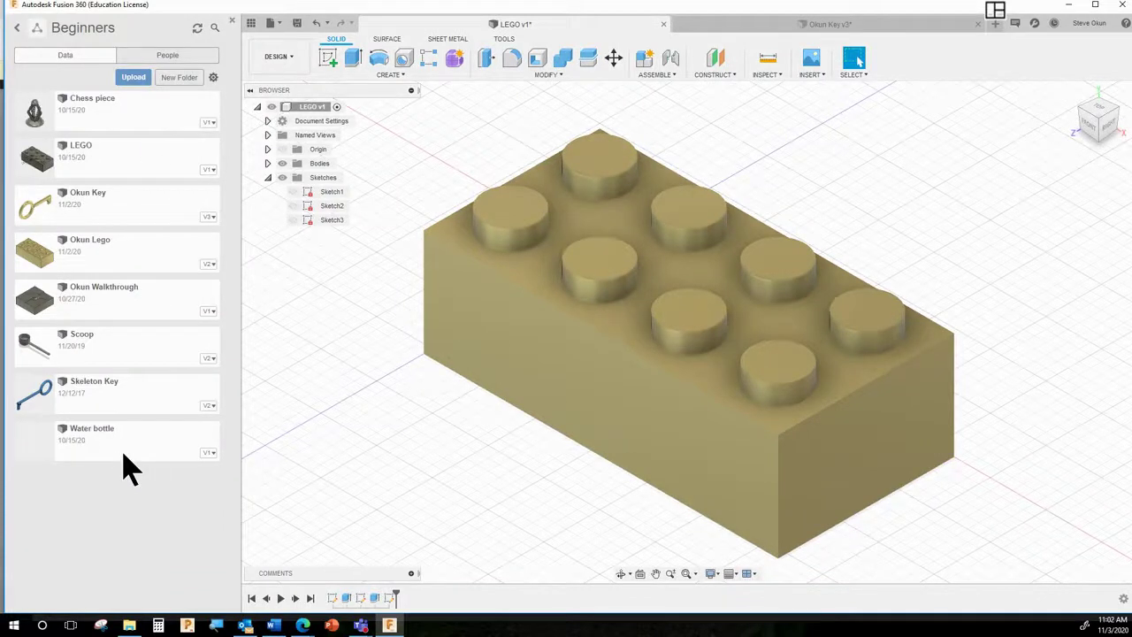
double_click(98, 221)
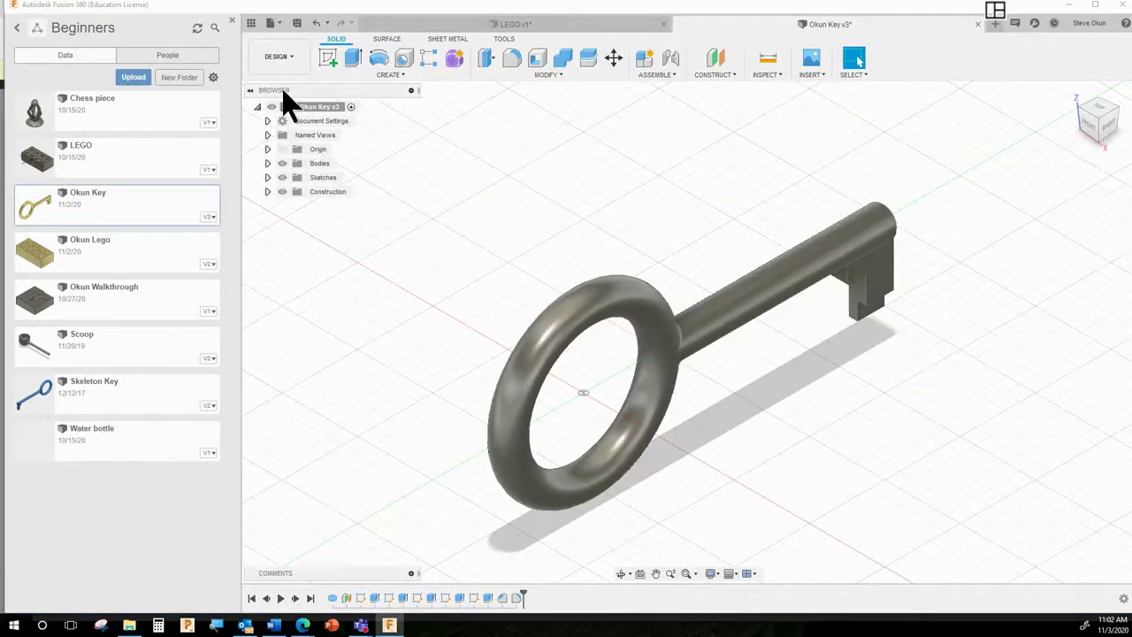
click(233, 20)
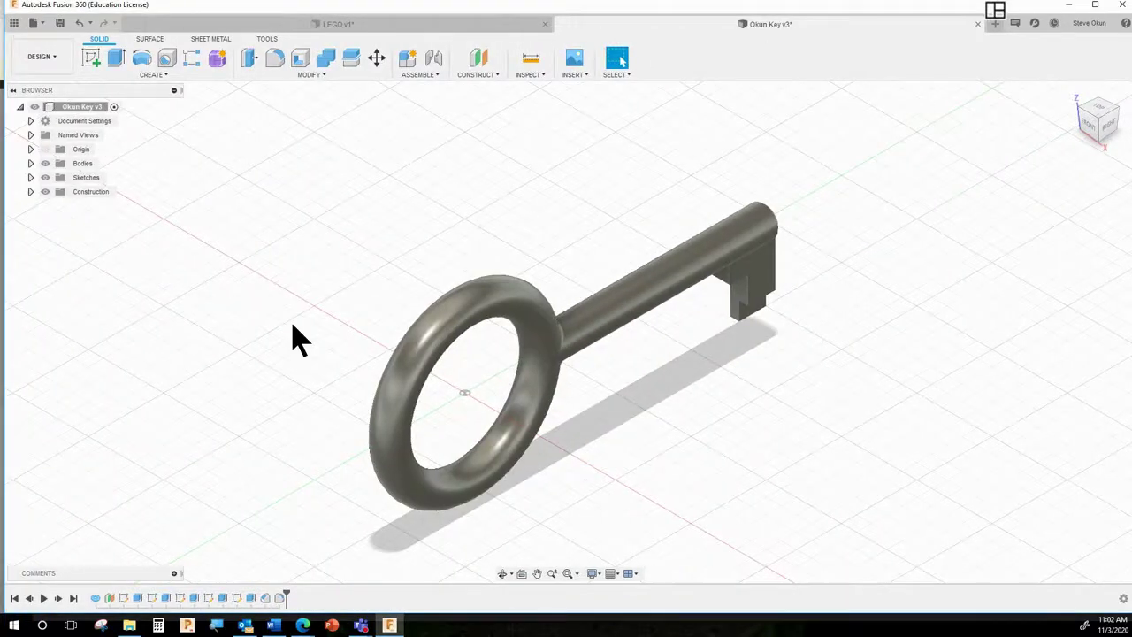
Step: Apply the Bronze - Polished metal appearance to the ring-handled key body
click(314, 76)
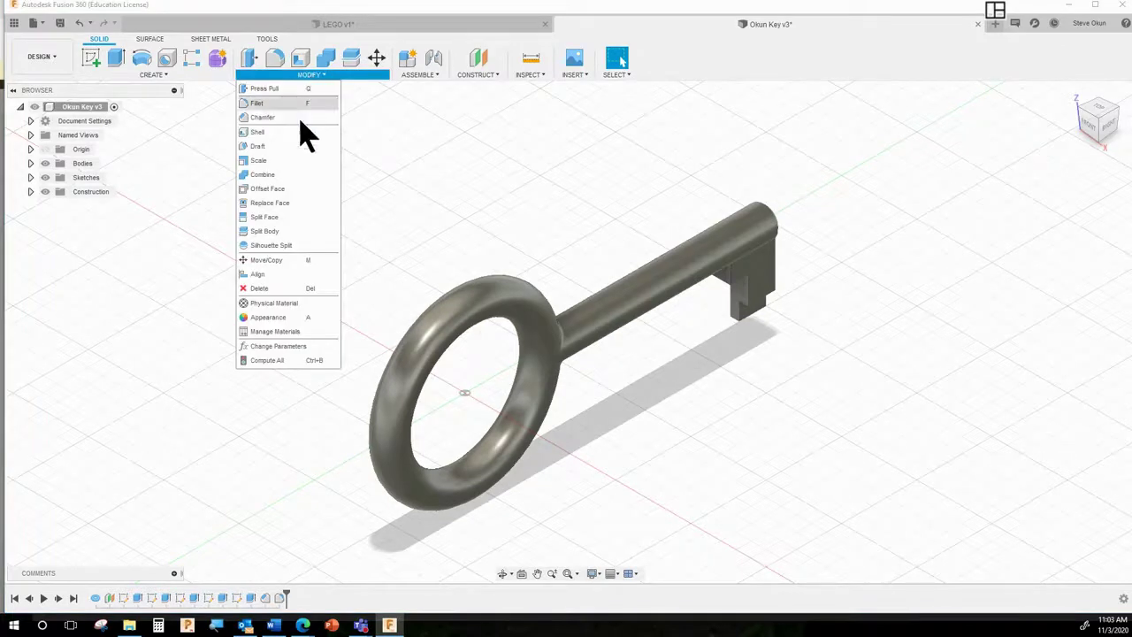
click(277, 316)
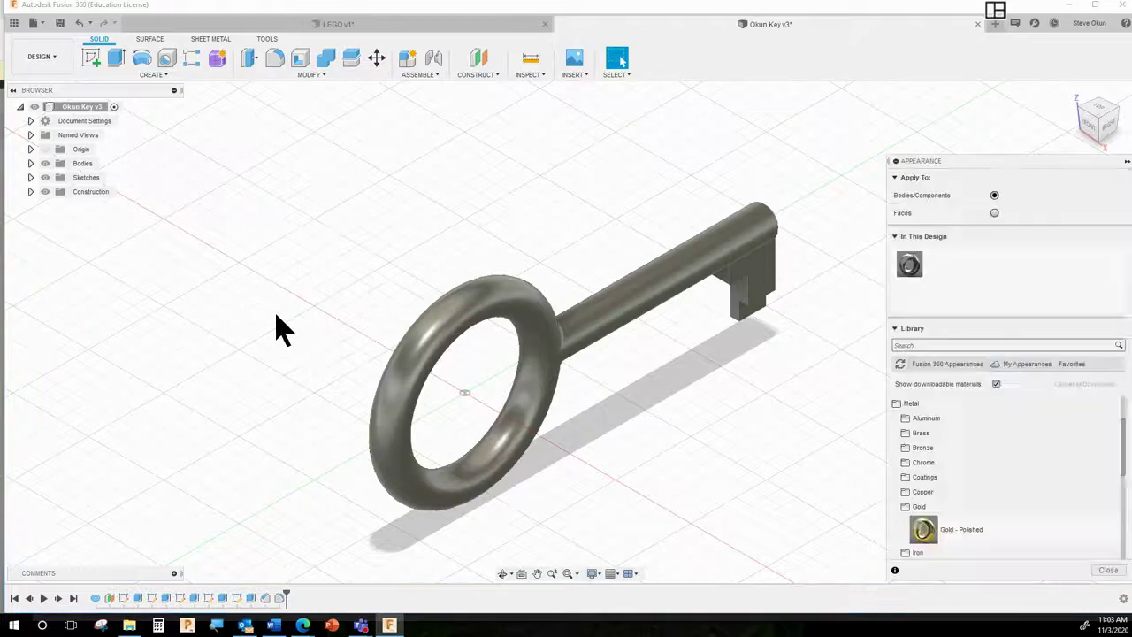
scroll(964, 517, down, 1)
scroll(960, 513, up, 1)
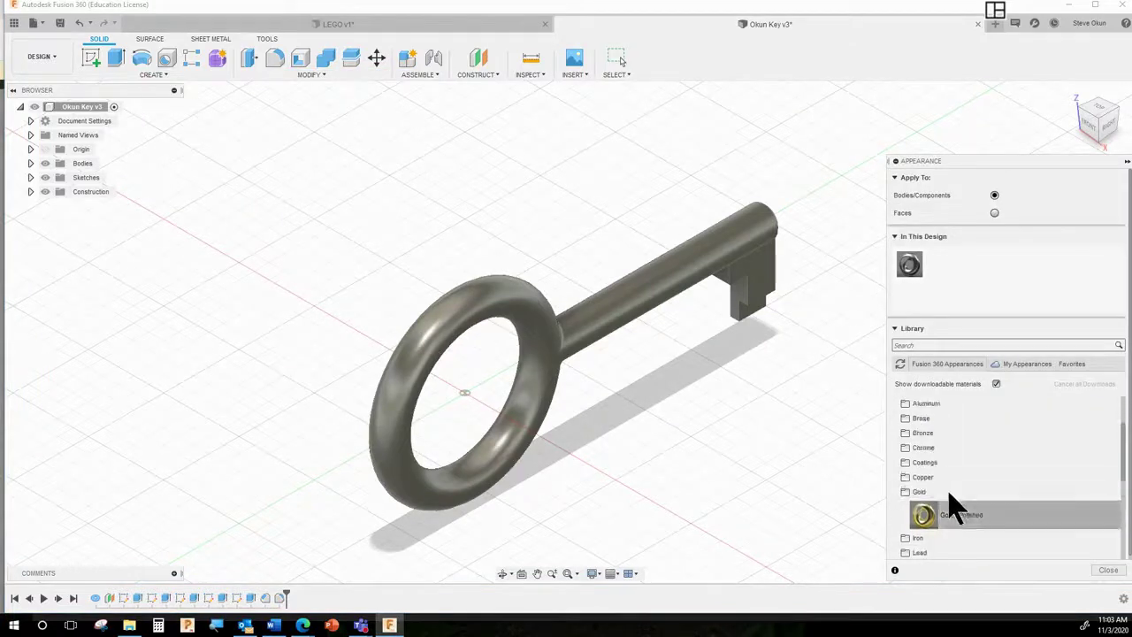
click(917, 435)
drag(952, 492, 544, 388)
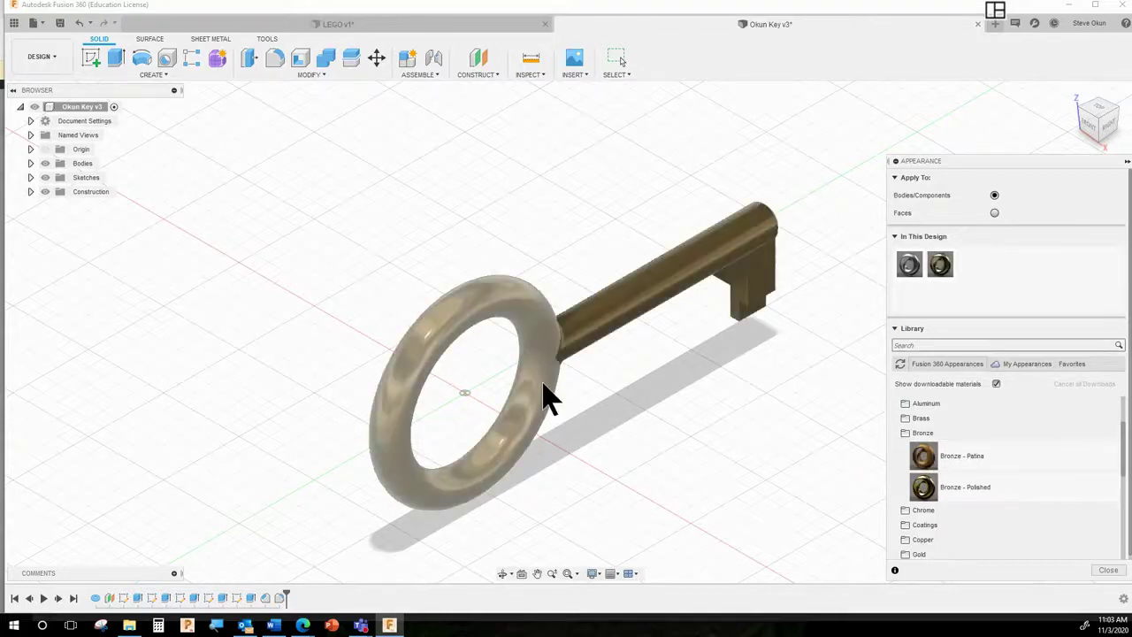